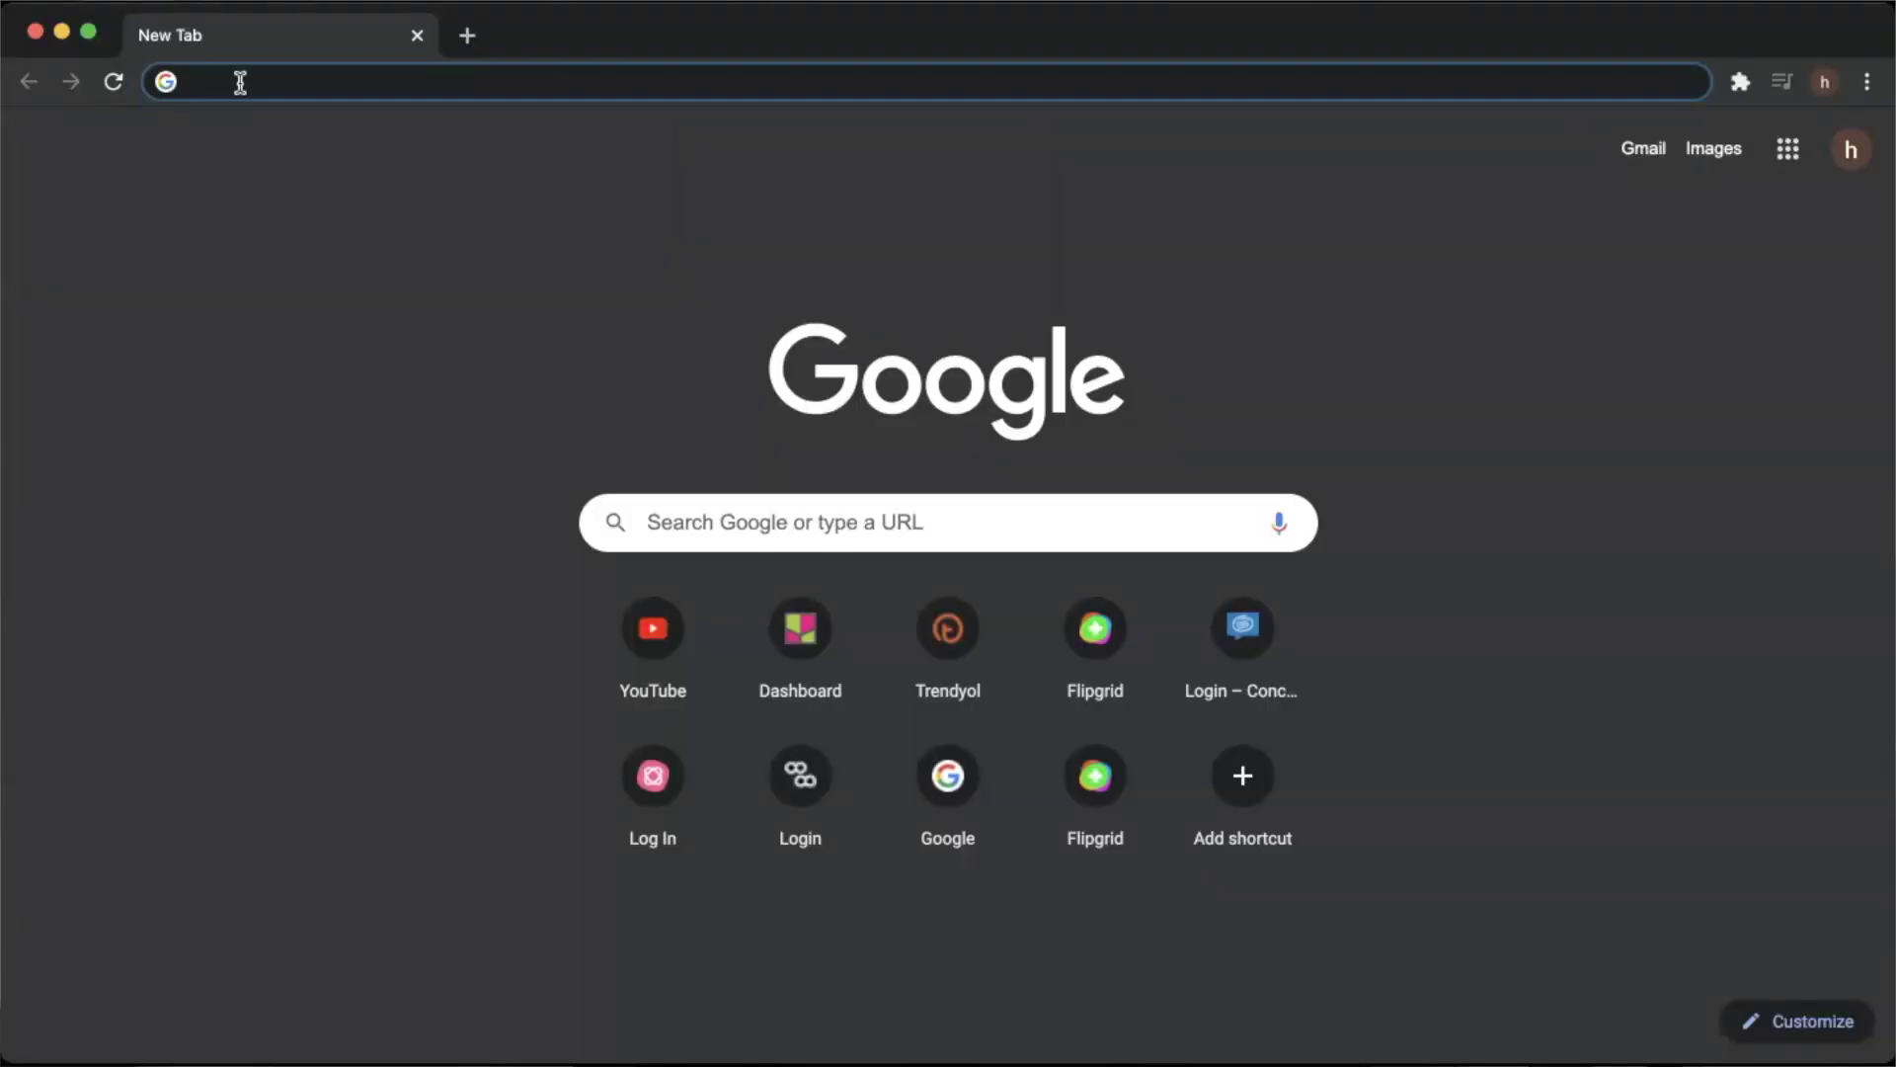
# - Go to the MindMeister site and sign up for a new account, accepting the Terms and Privacy Policy
pyautogui.write('www.')
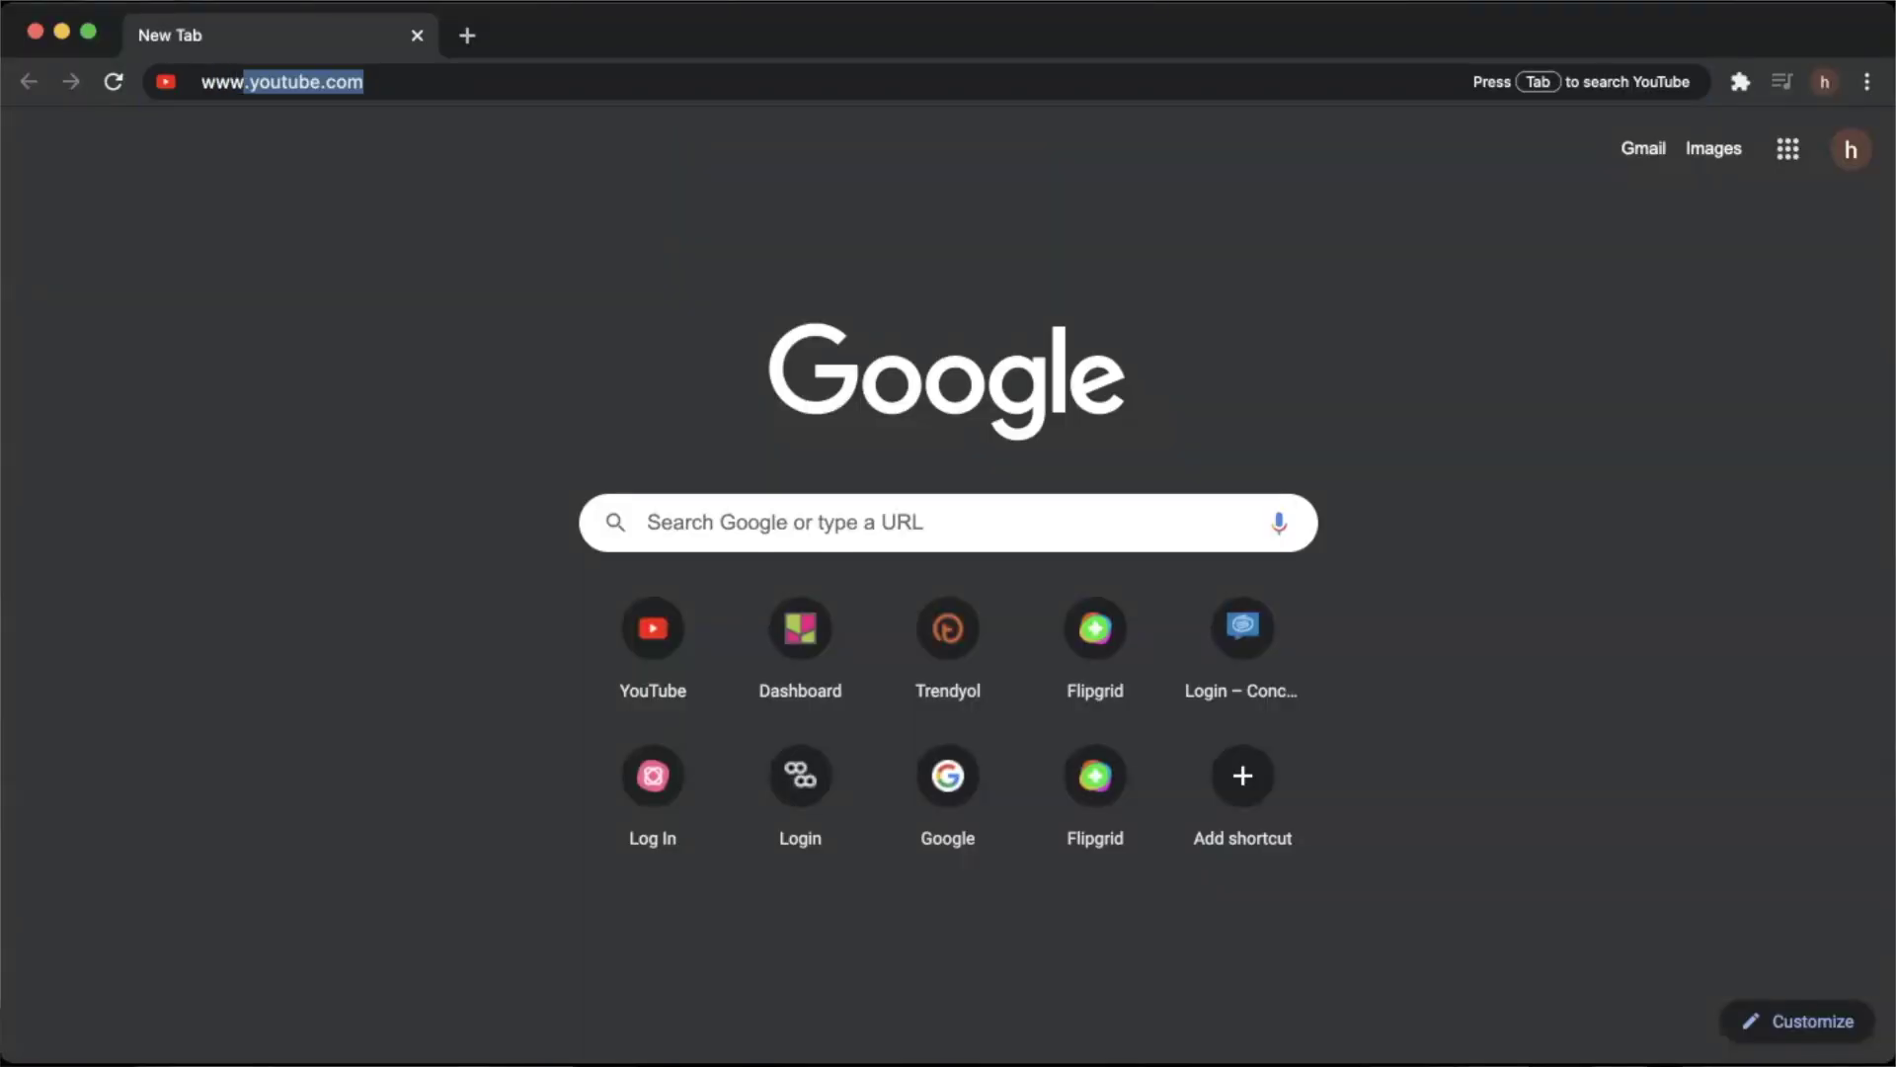
pyautogui.write('min')
pyautogui.press('Return')
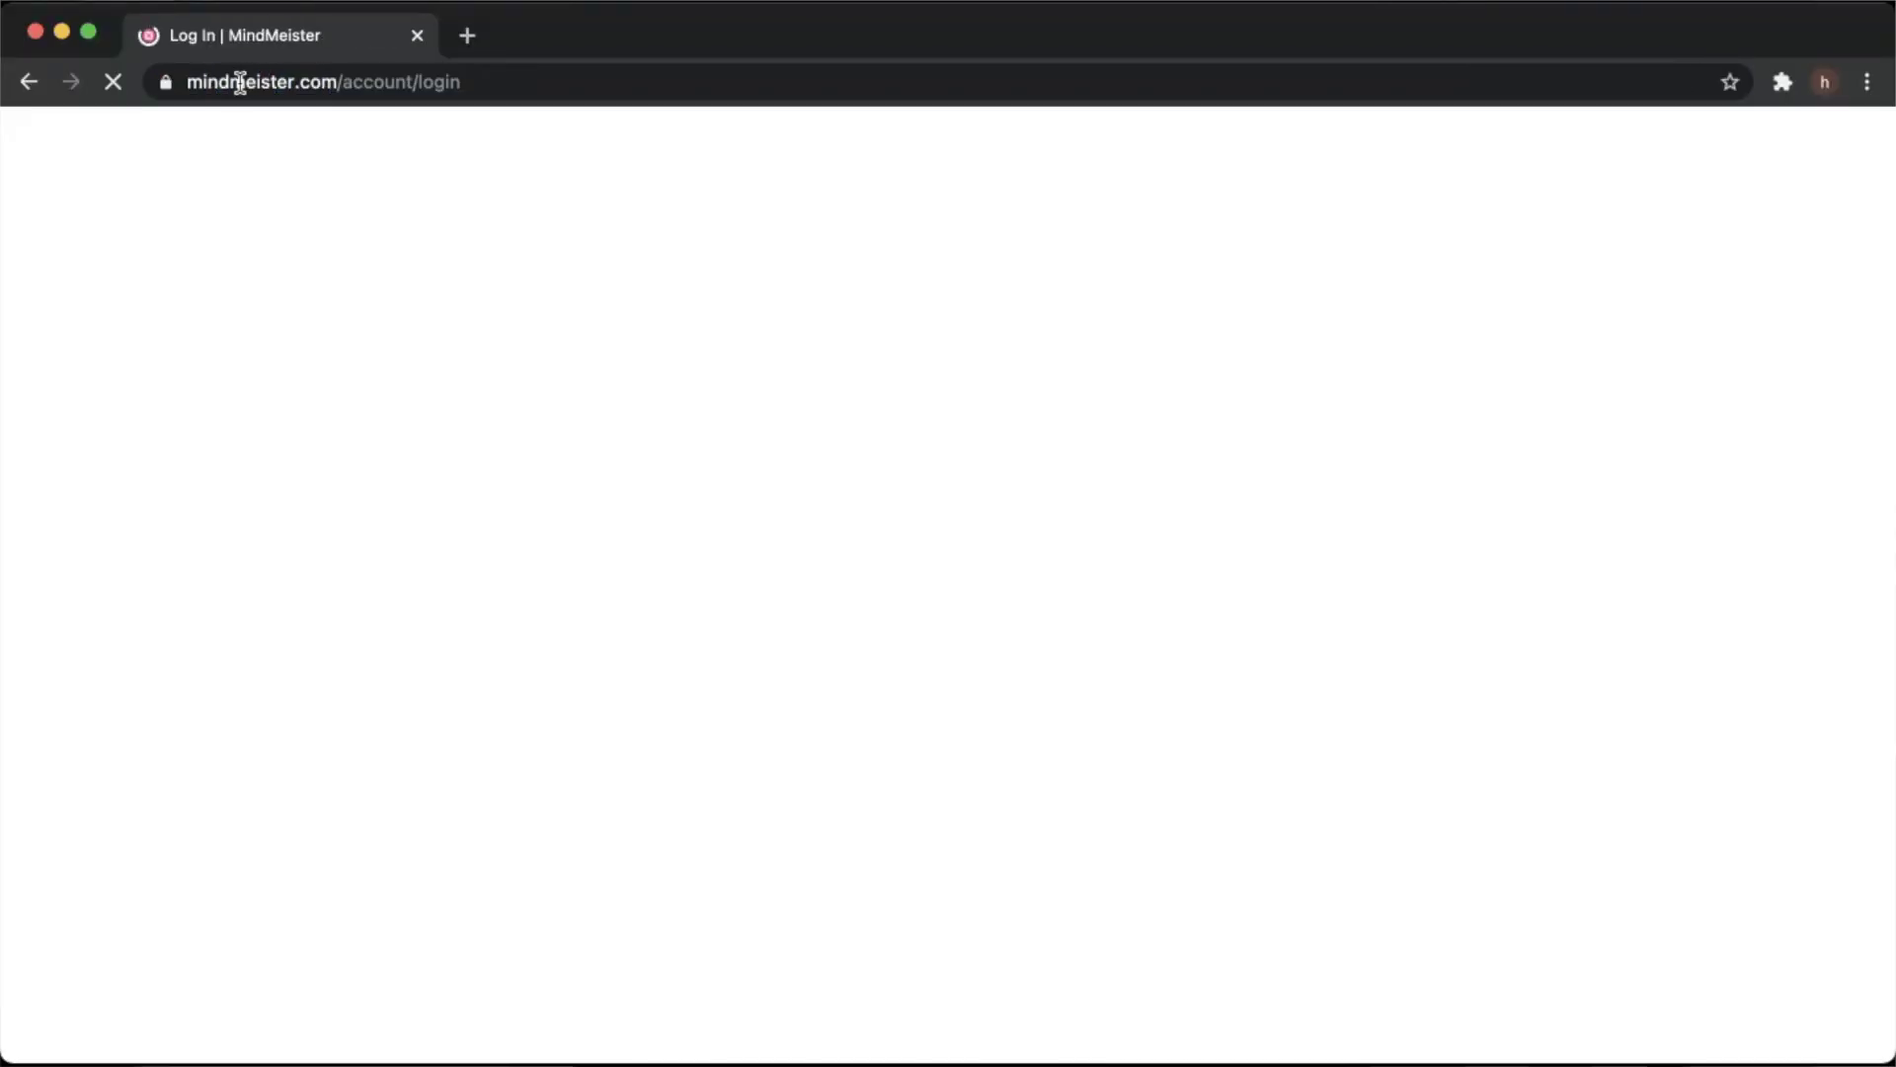
pyautogui.click(1819, 168)
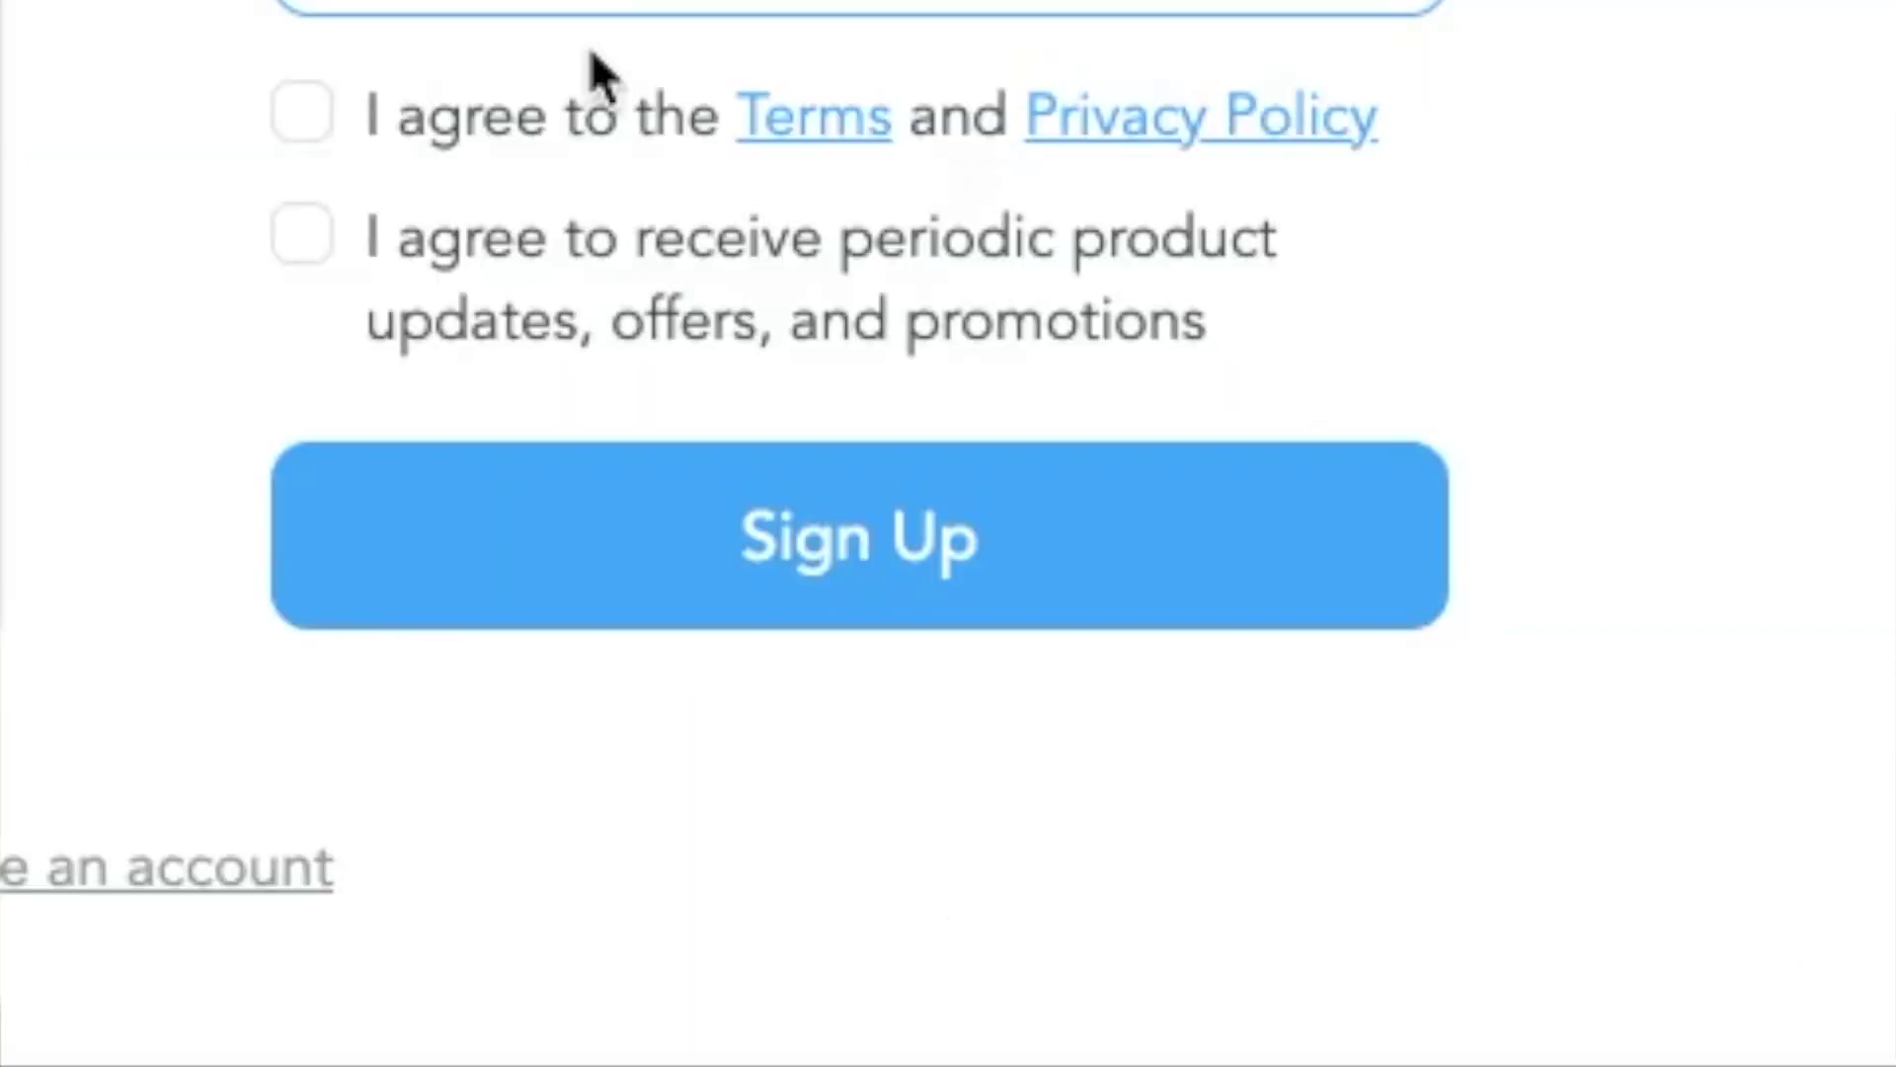
pyautogui.click(340, 117)
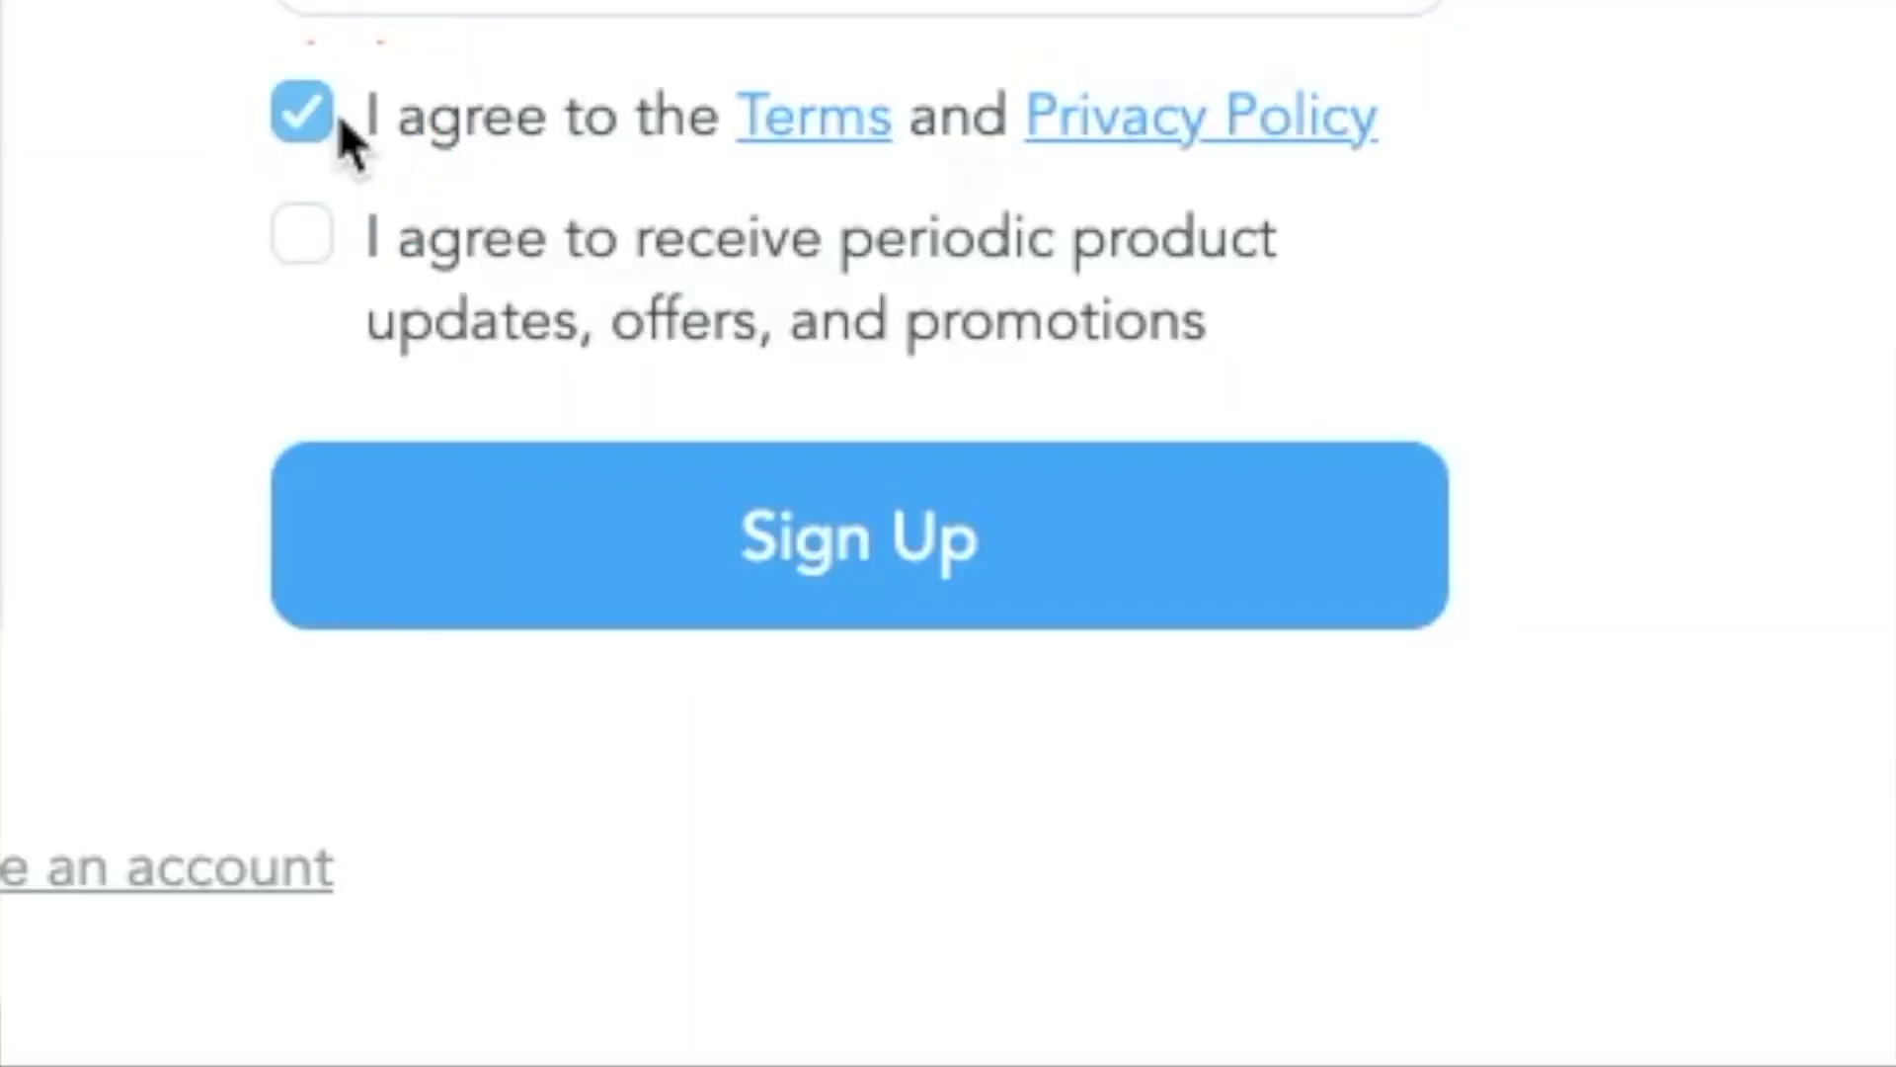
pyautogui.click(856, 546)
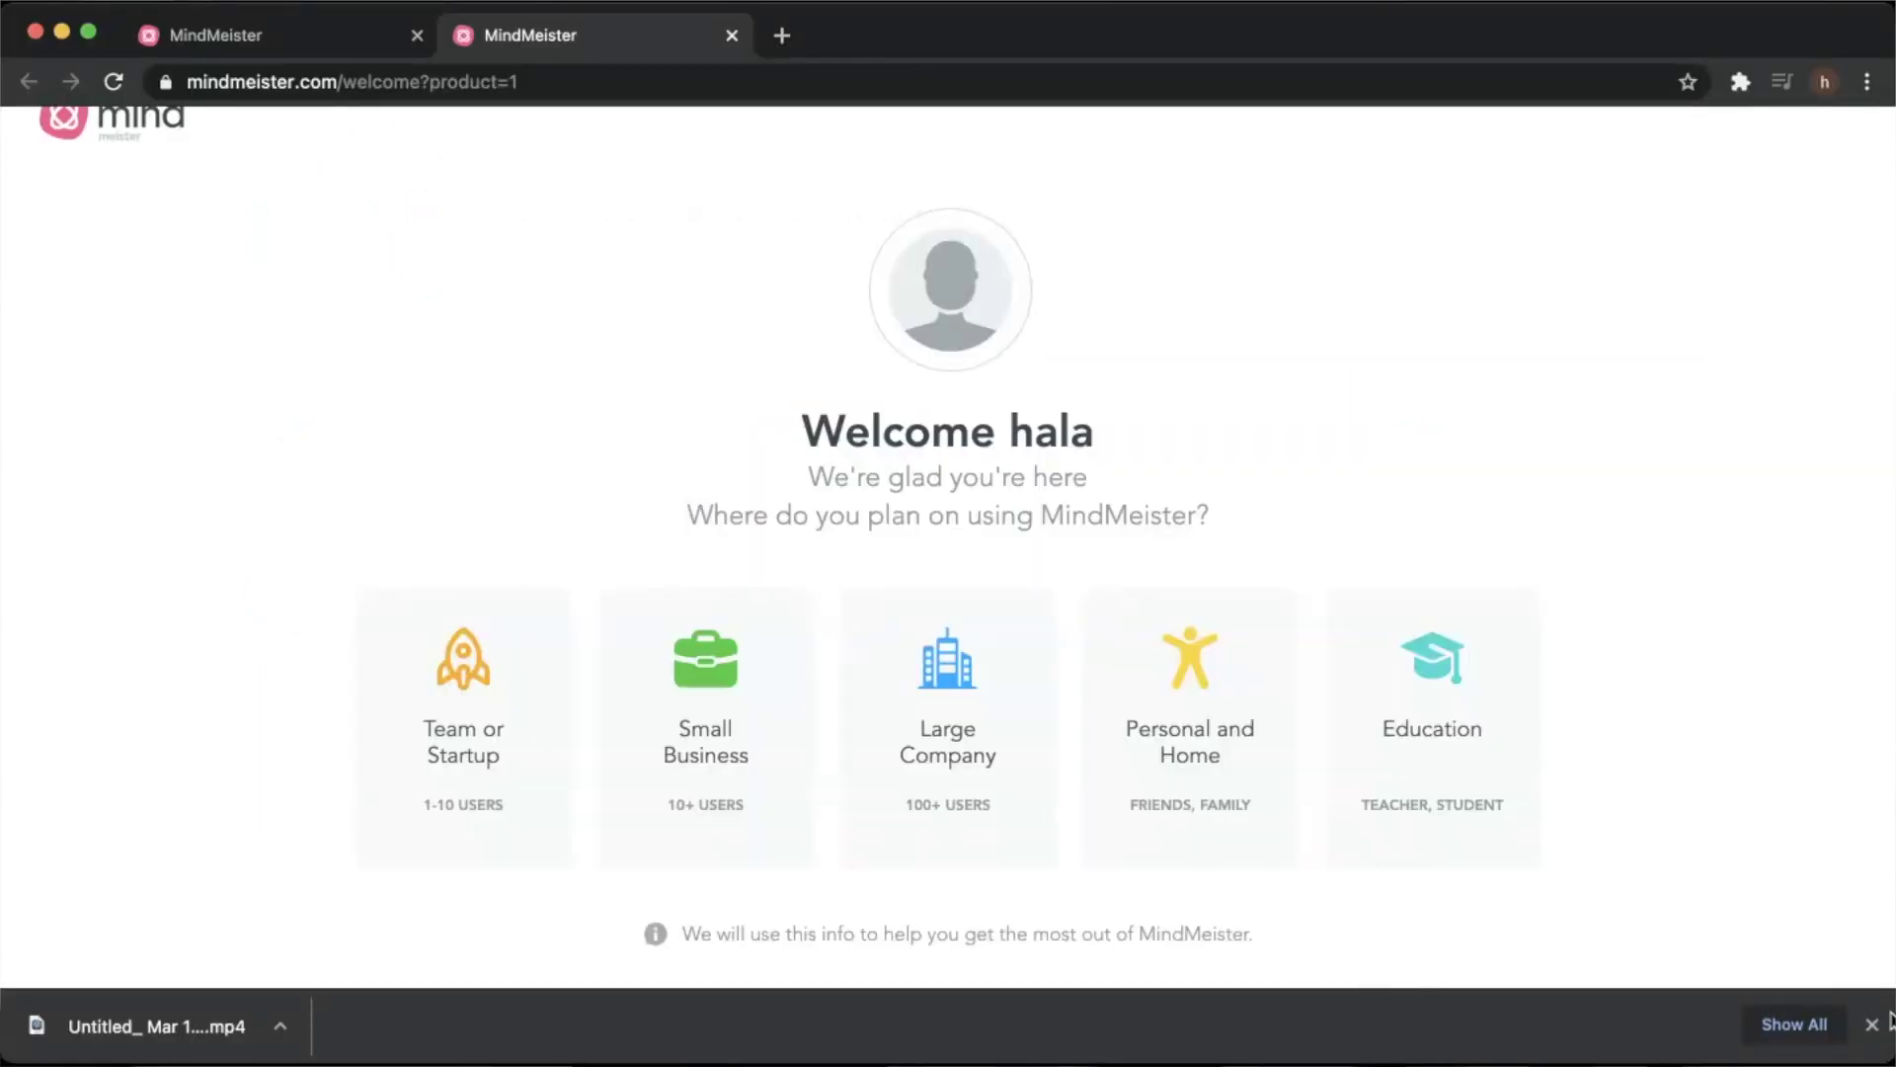
# - Dismiss the downloads bar and choose Education as the account's intended use to reach My Maps
pyautogui.click(1874, 1024)
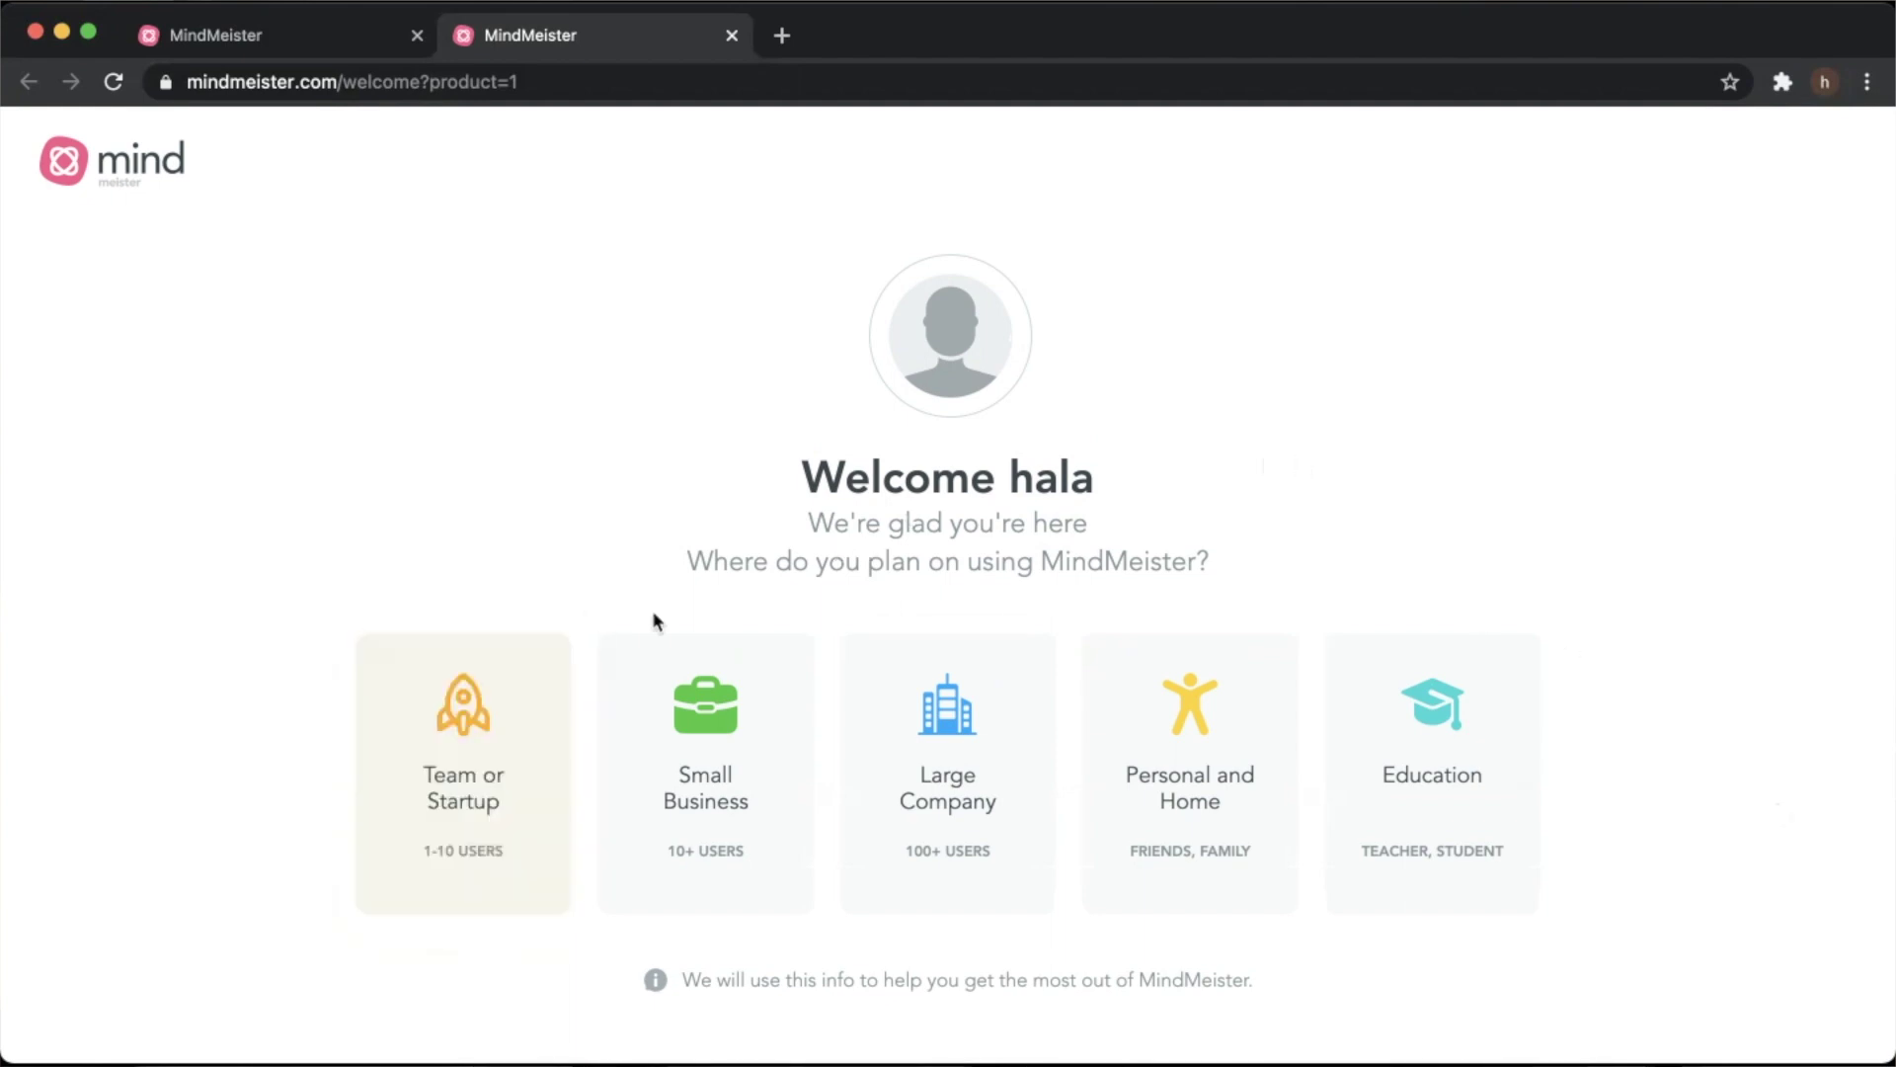
pyautogui.click(764, 684)
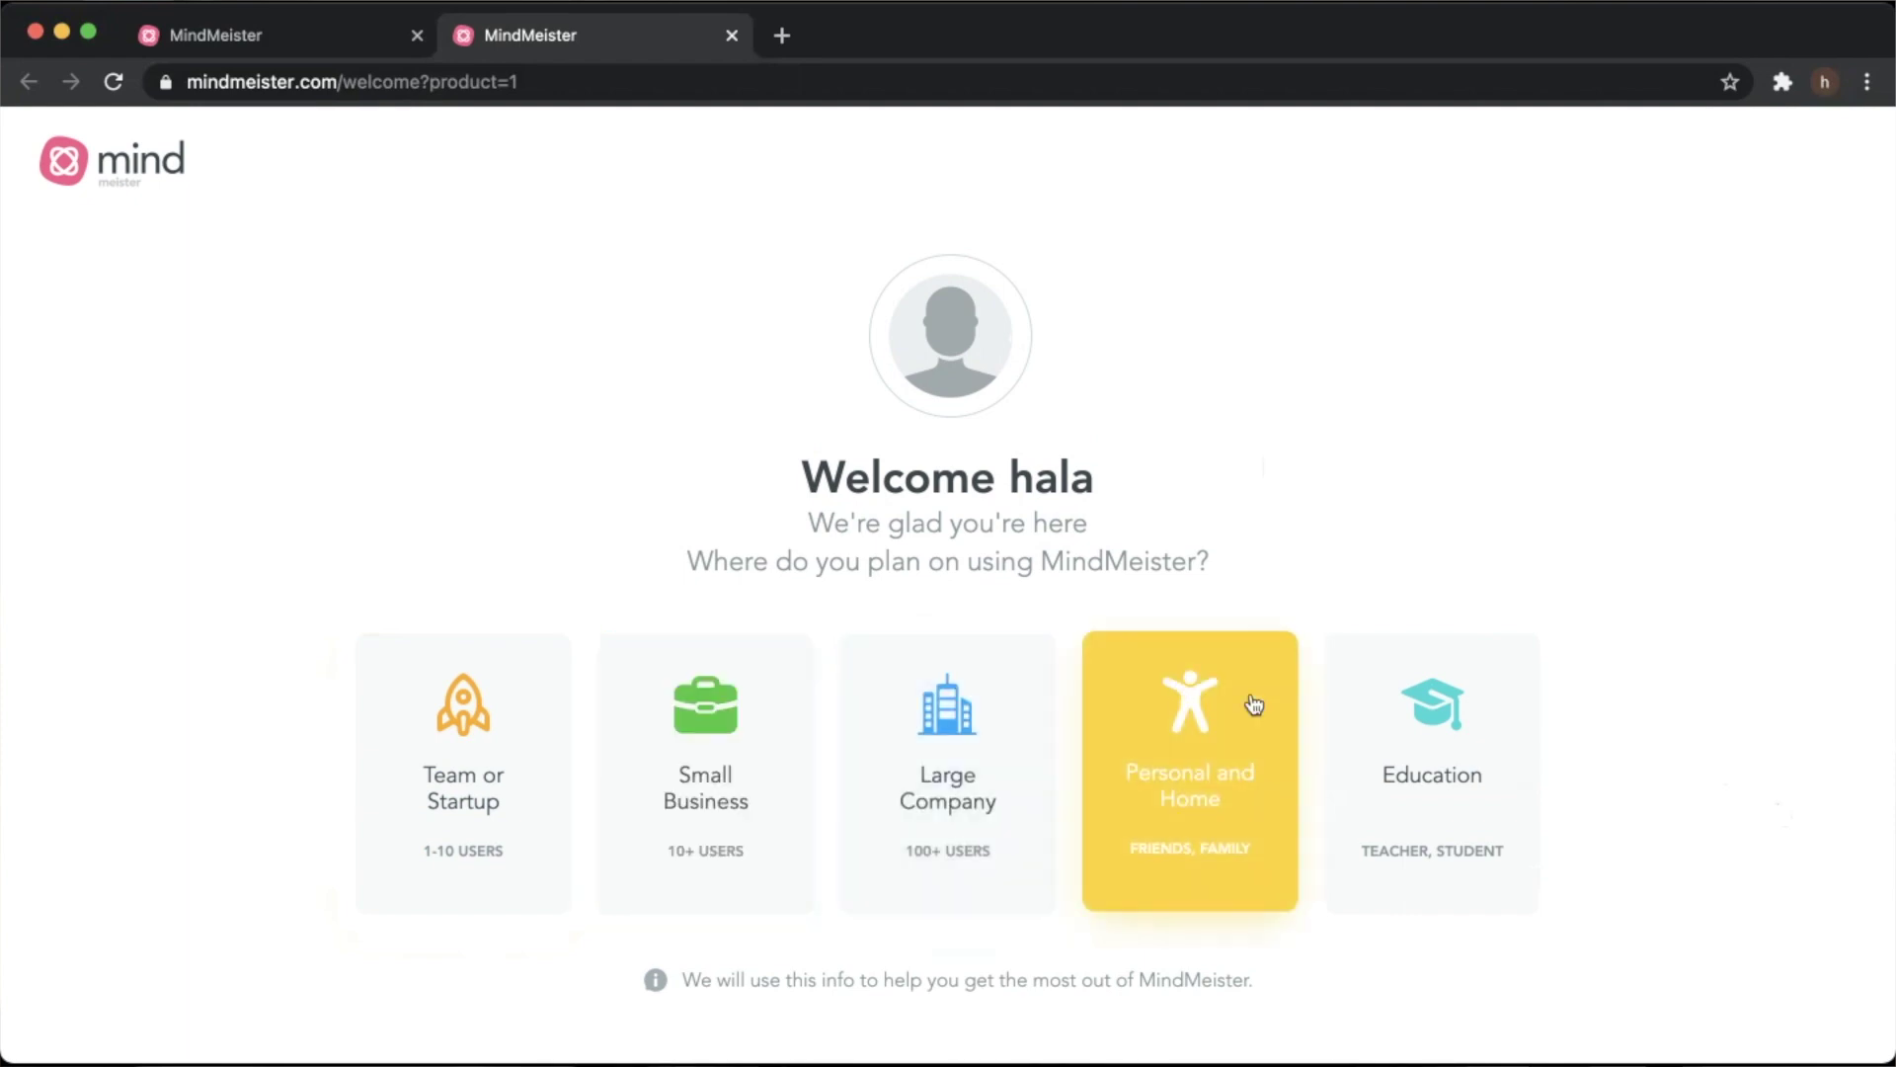
pyautogui.click(1446, 736)
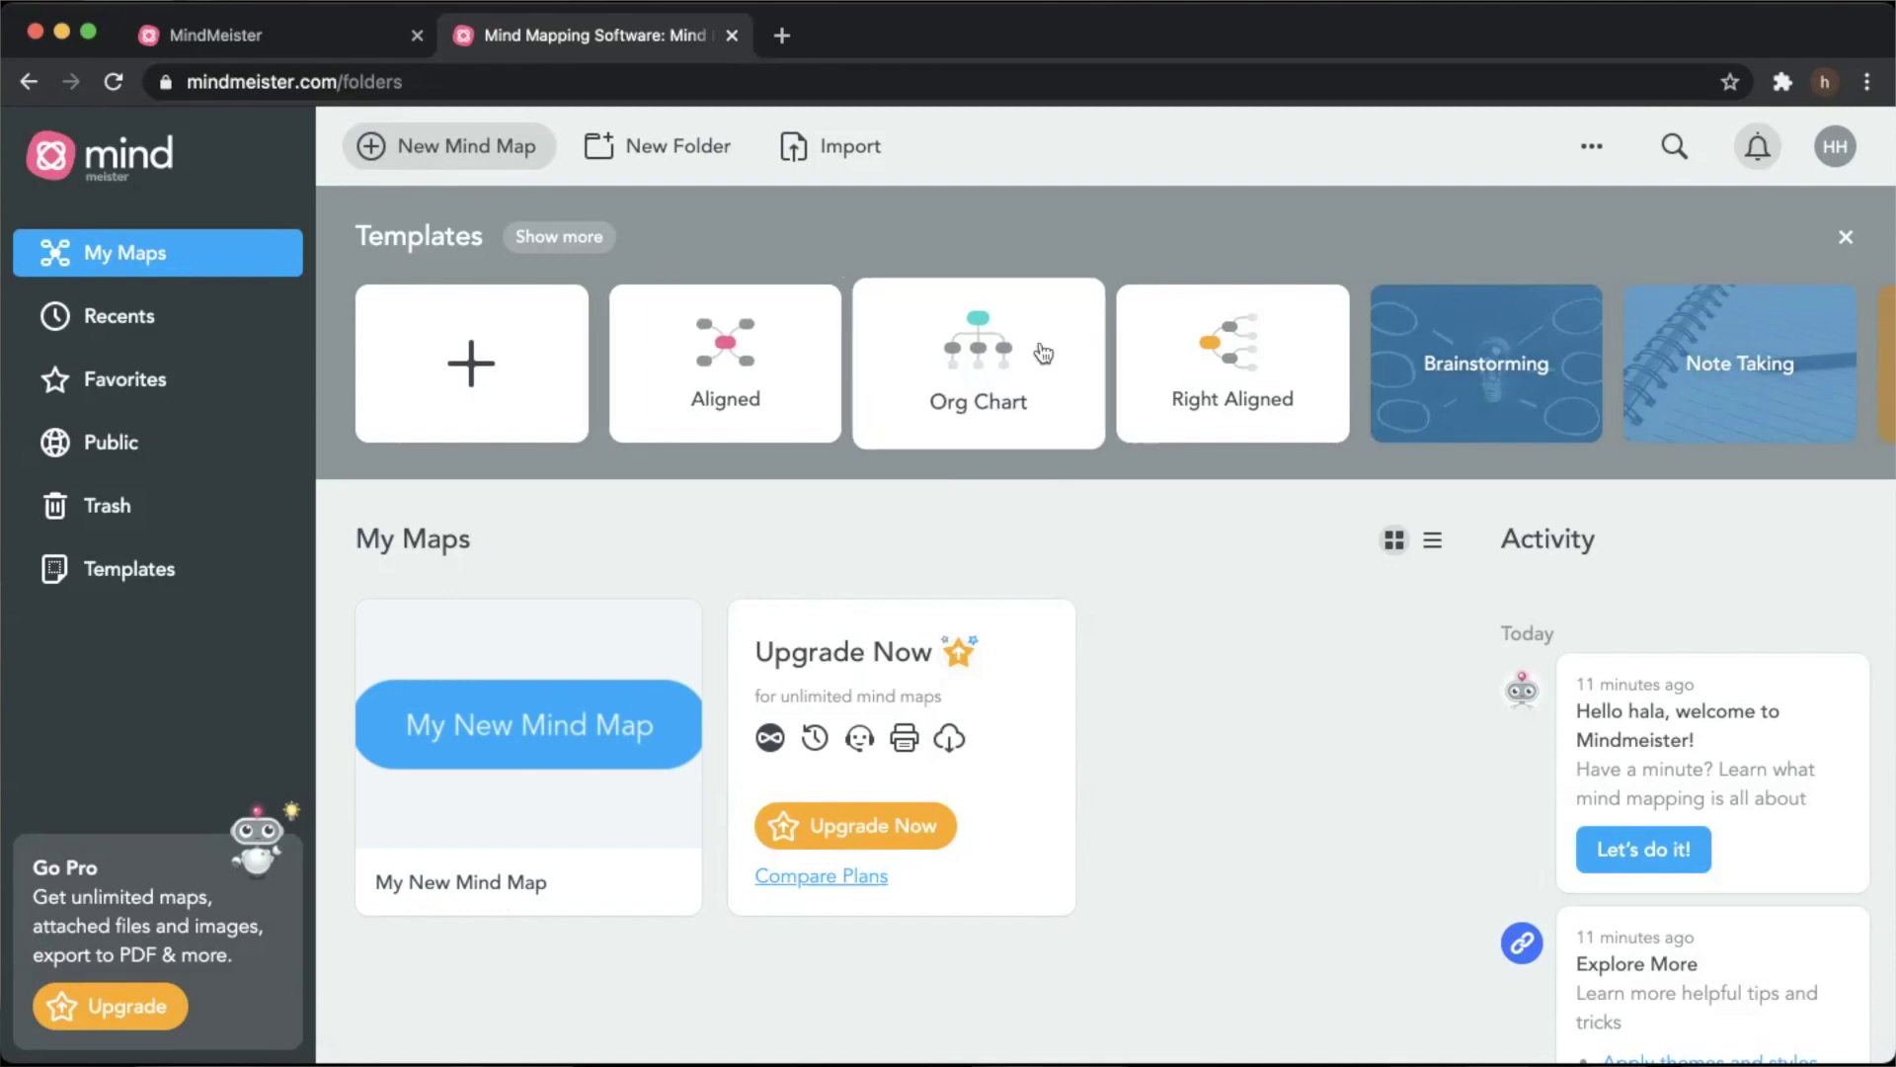
# - Scroll the template gallery and start a new map from the Life Plan template
pyautogui.hscroll(3, 1300, 398)
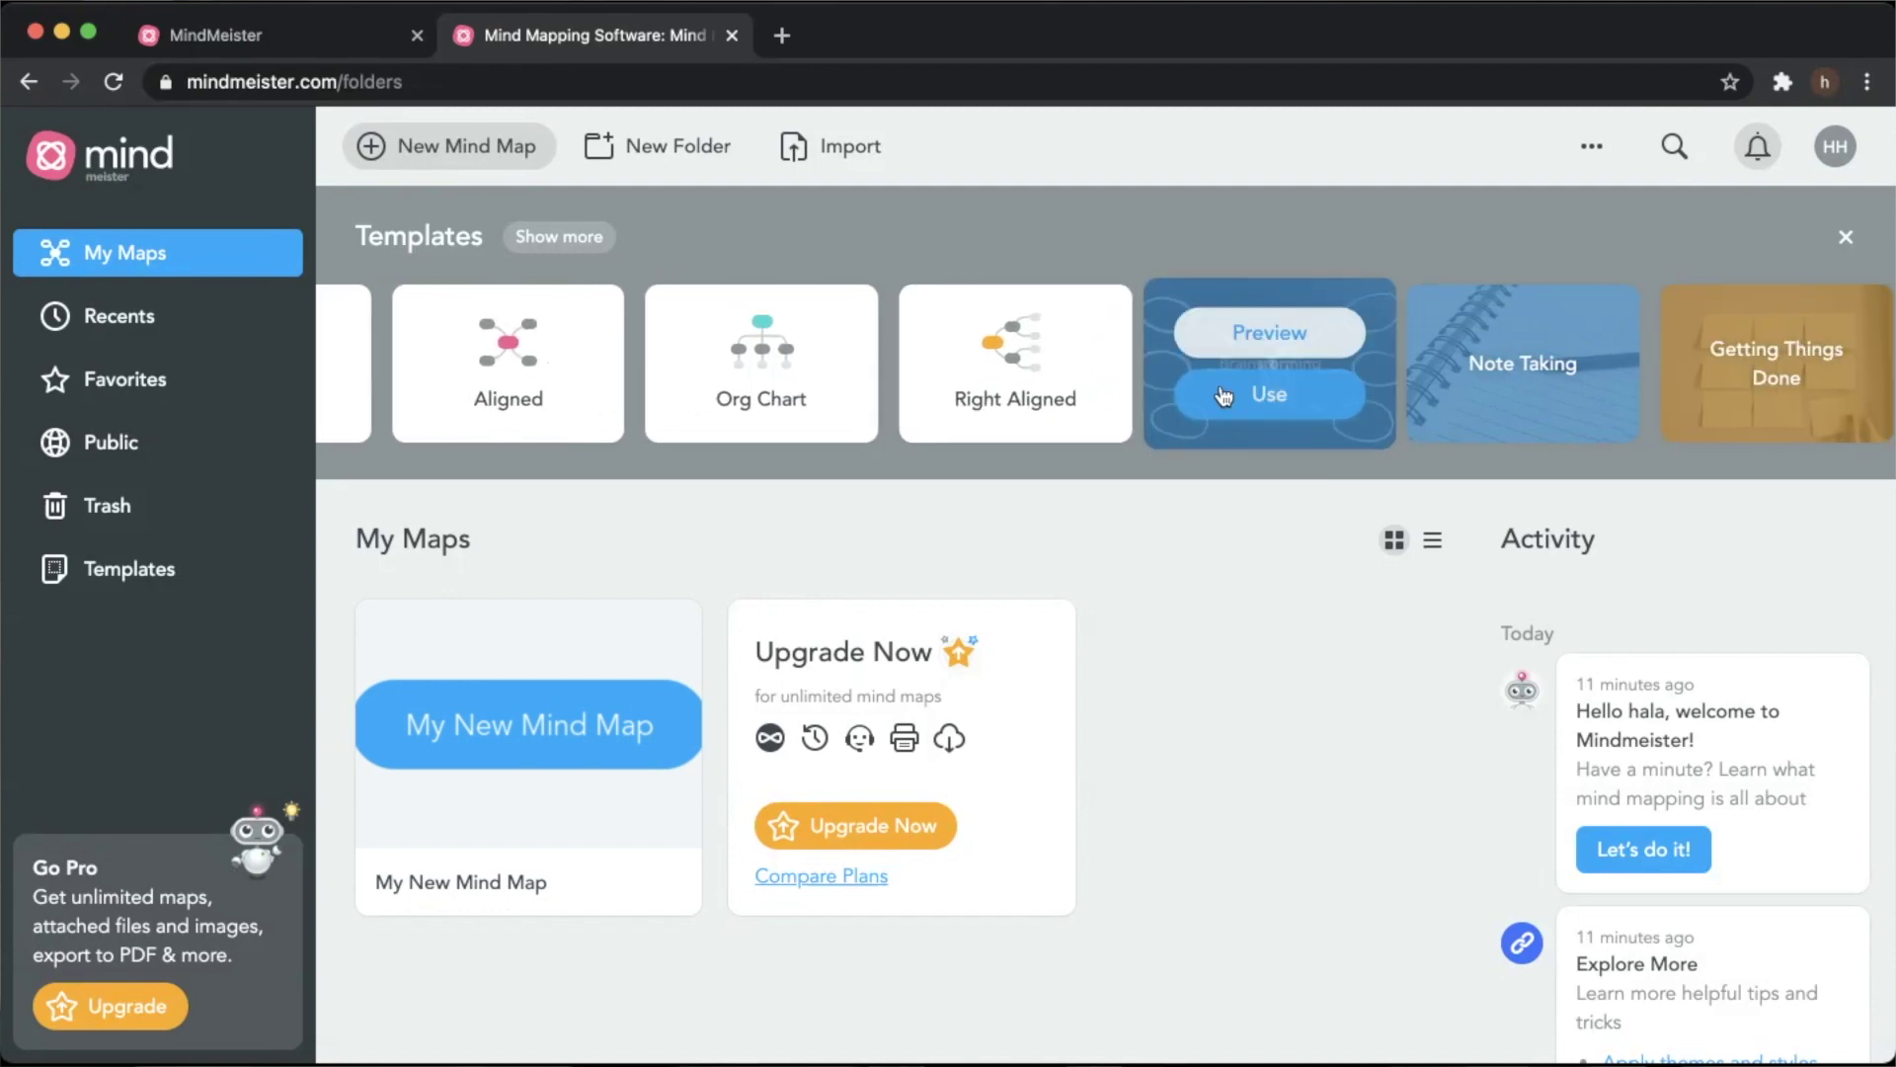
pyautogui.moveTo(1197, 363)
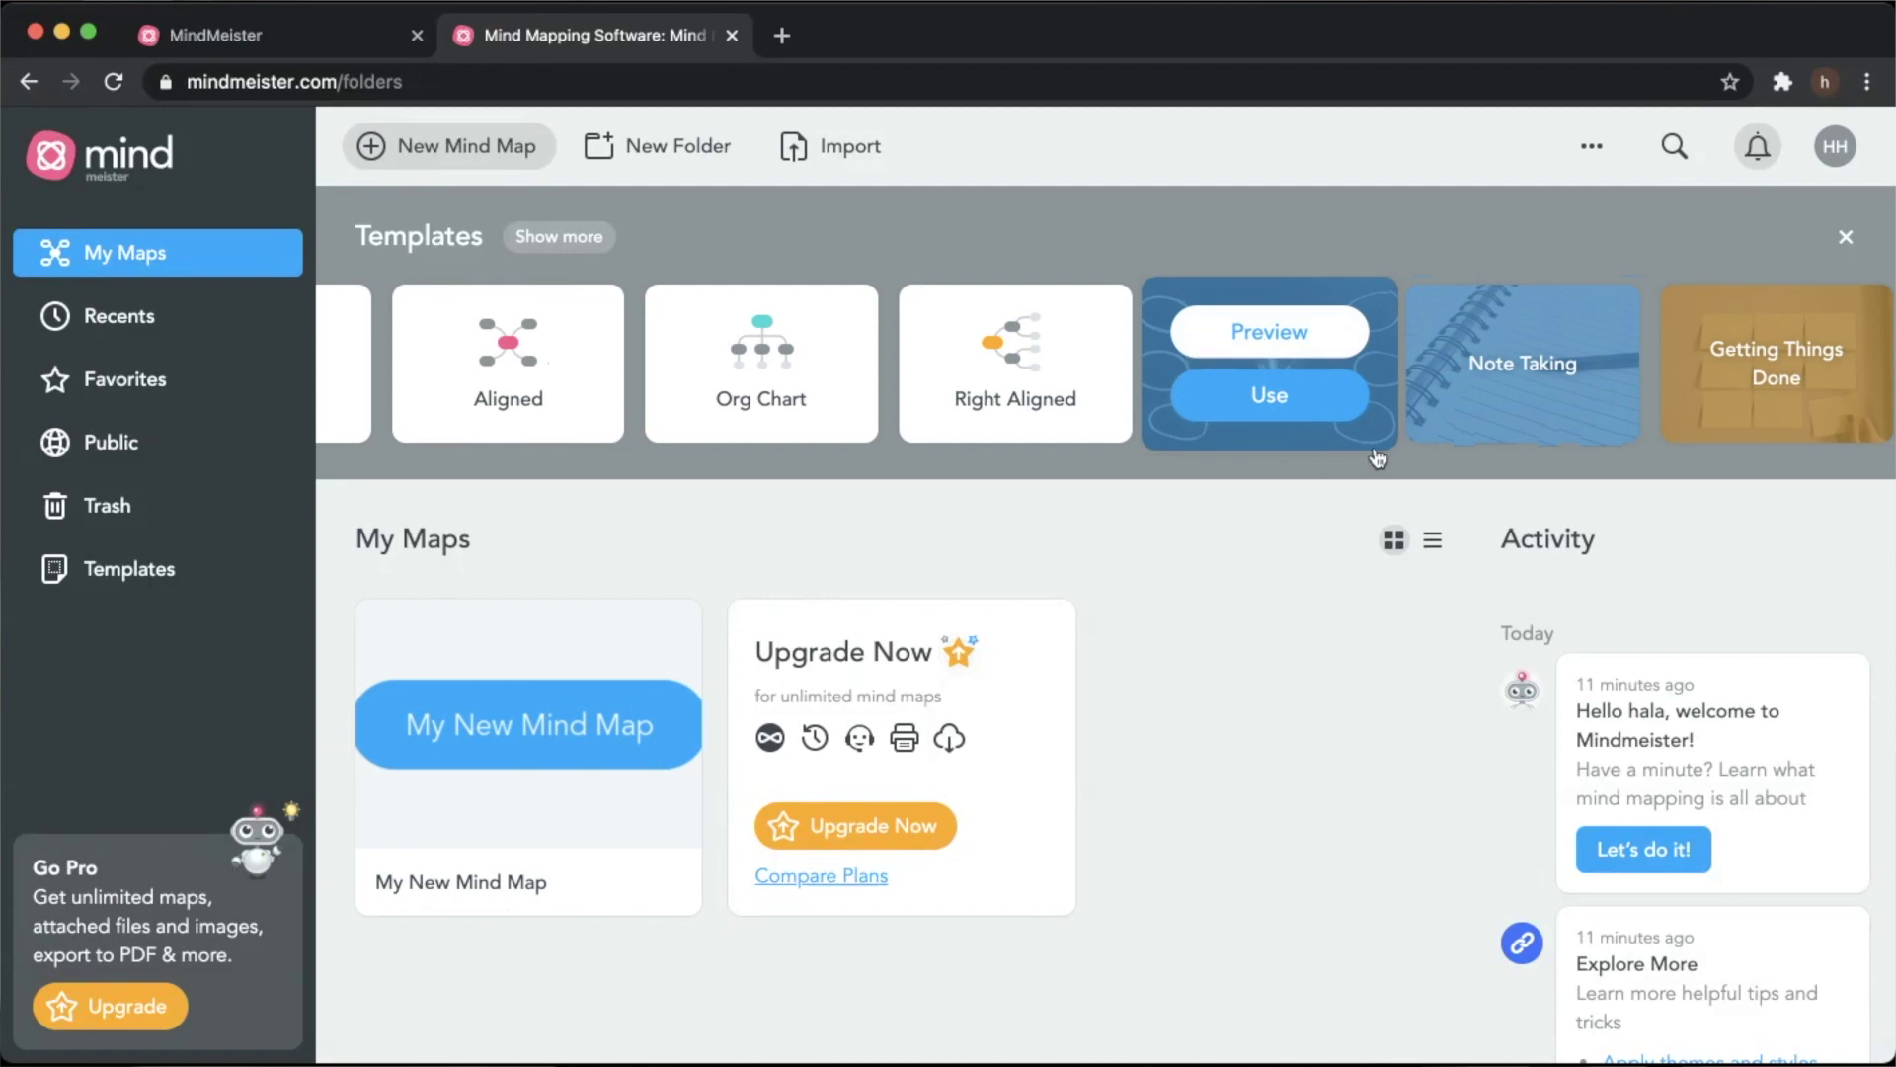
pyautogui.hscroll(3, 1378, 457)
pyautogui.moveTo(1478, 397)
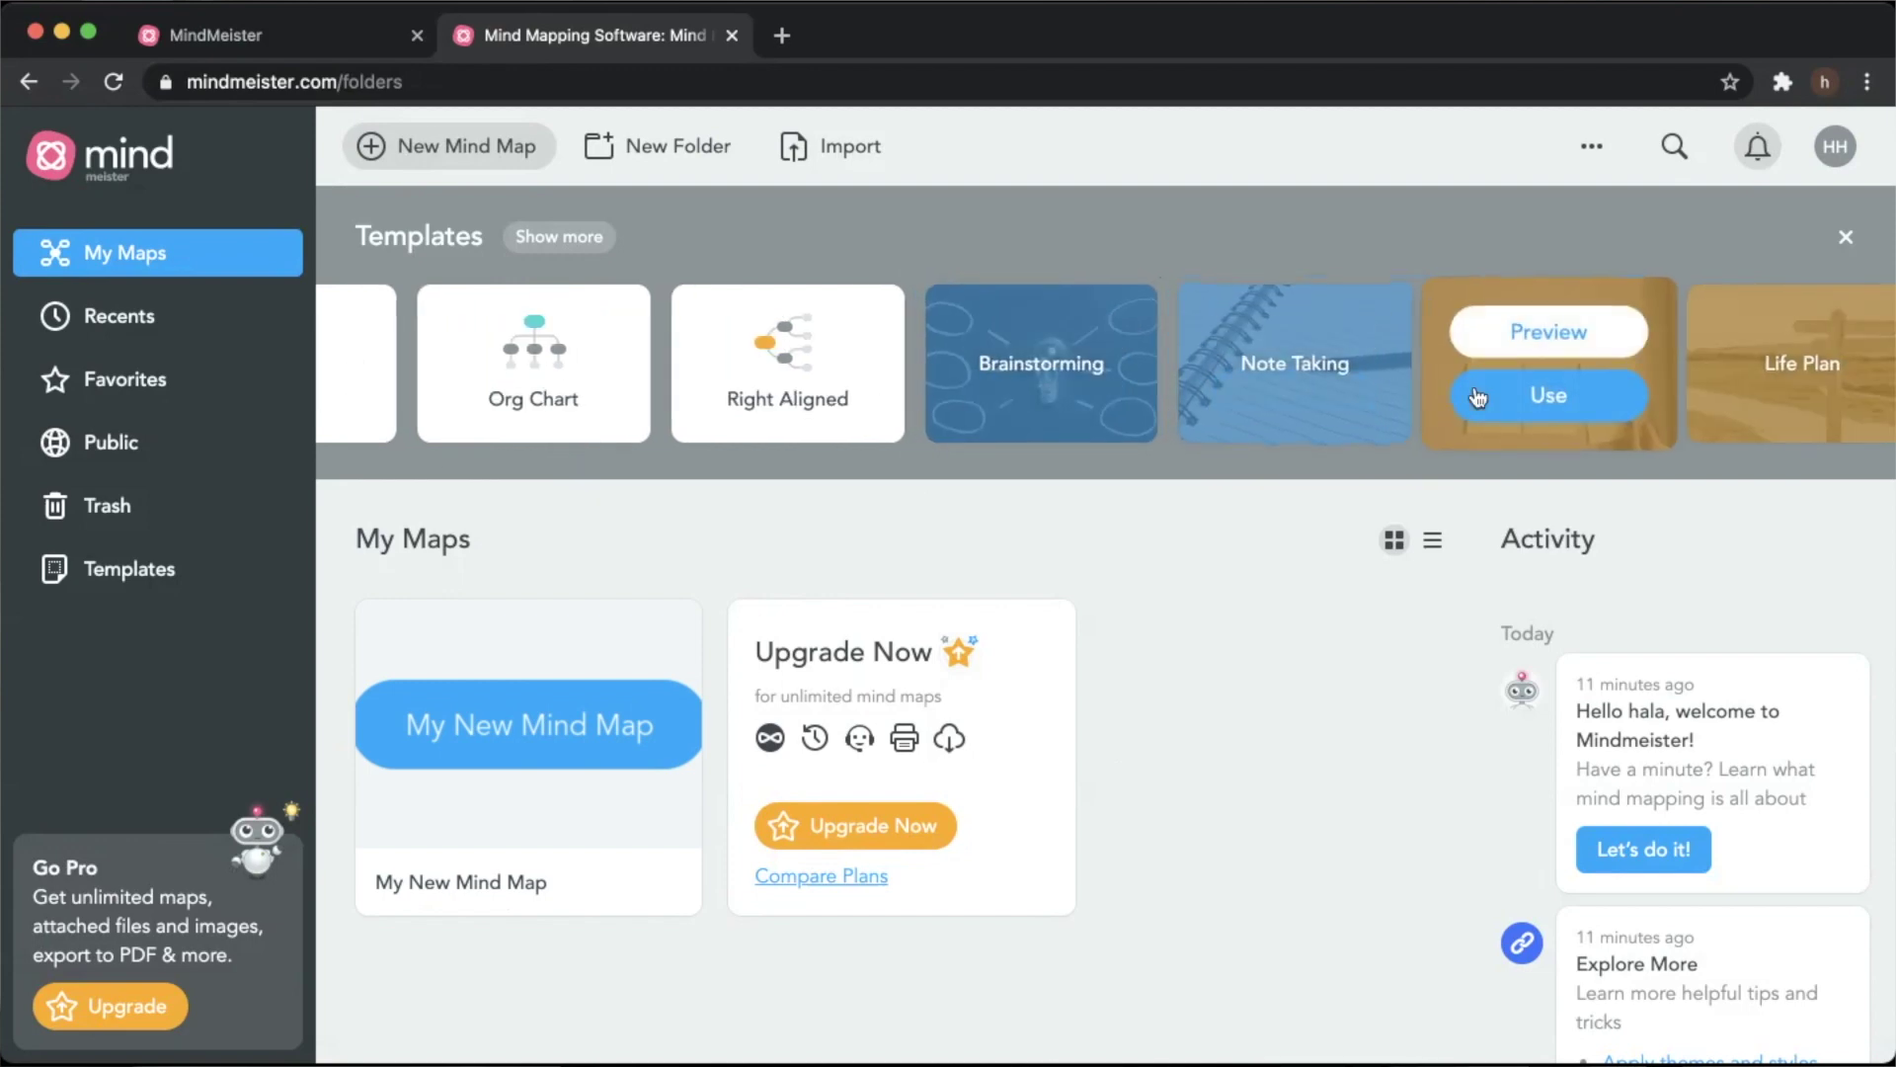
pyautogui.hscroll(6, 1479, 397)
pyautogui.moveTo(1619, 403)
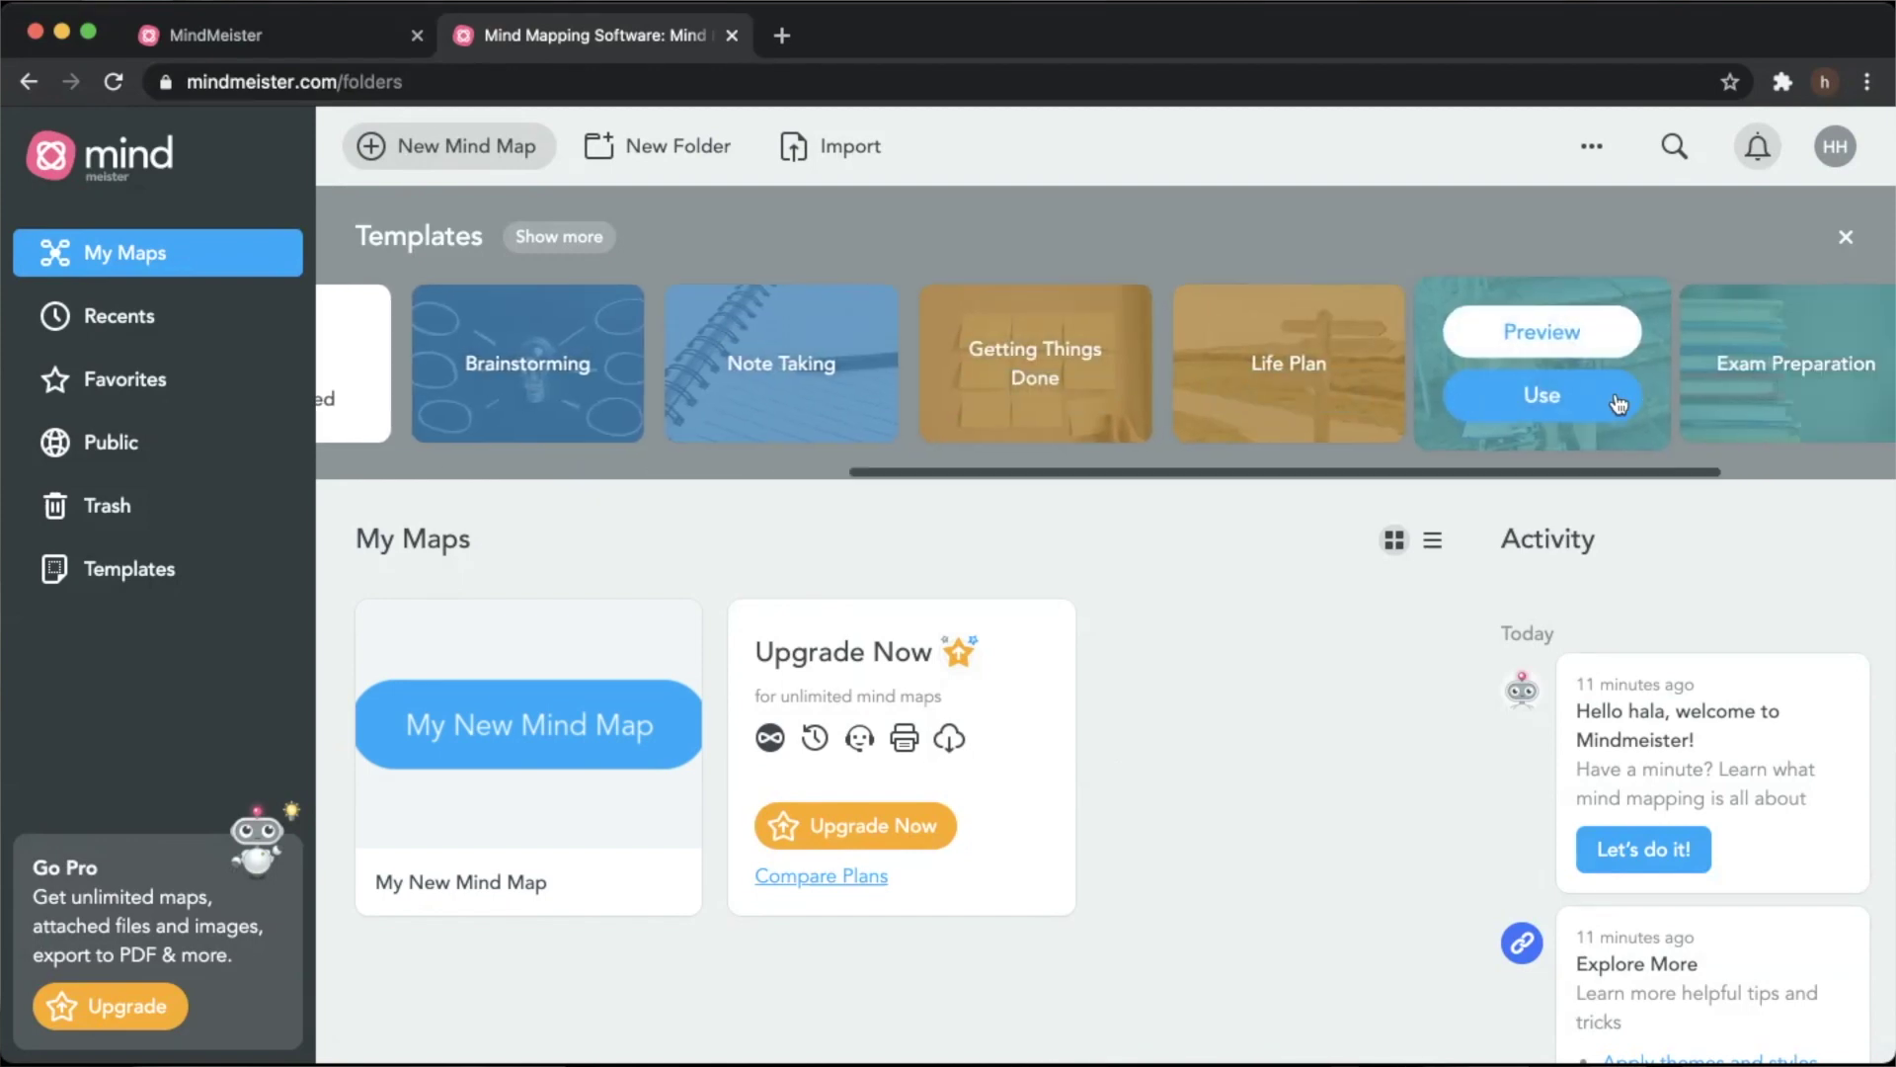
pyautogui.hscroll(4, 1617, 403)
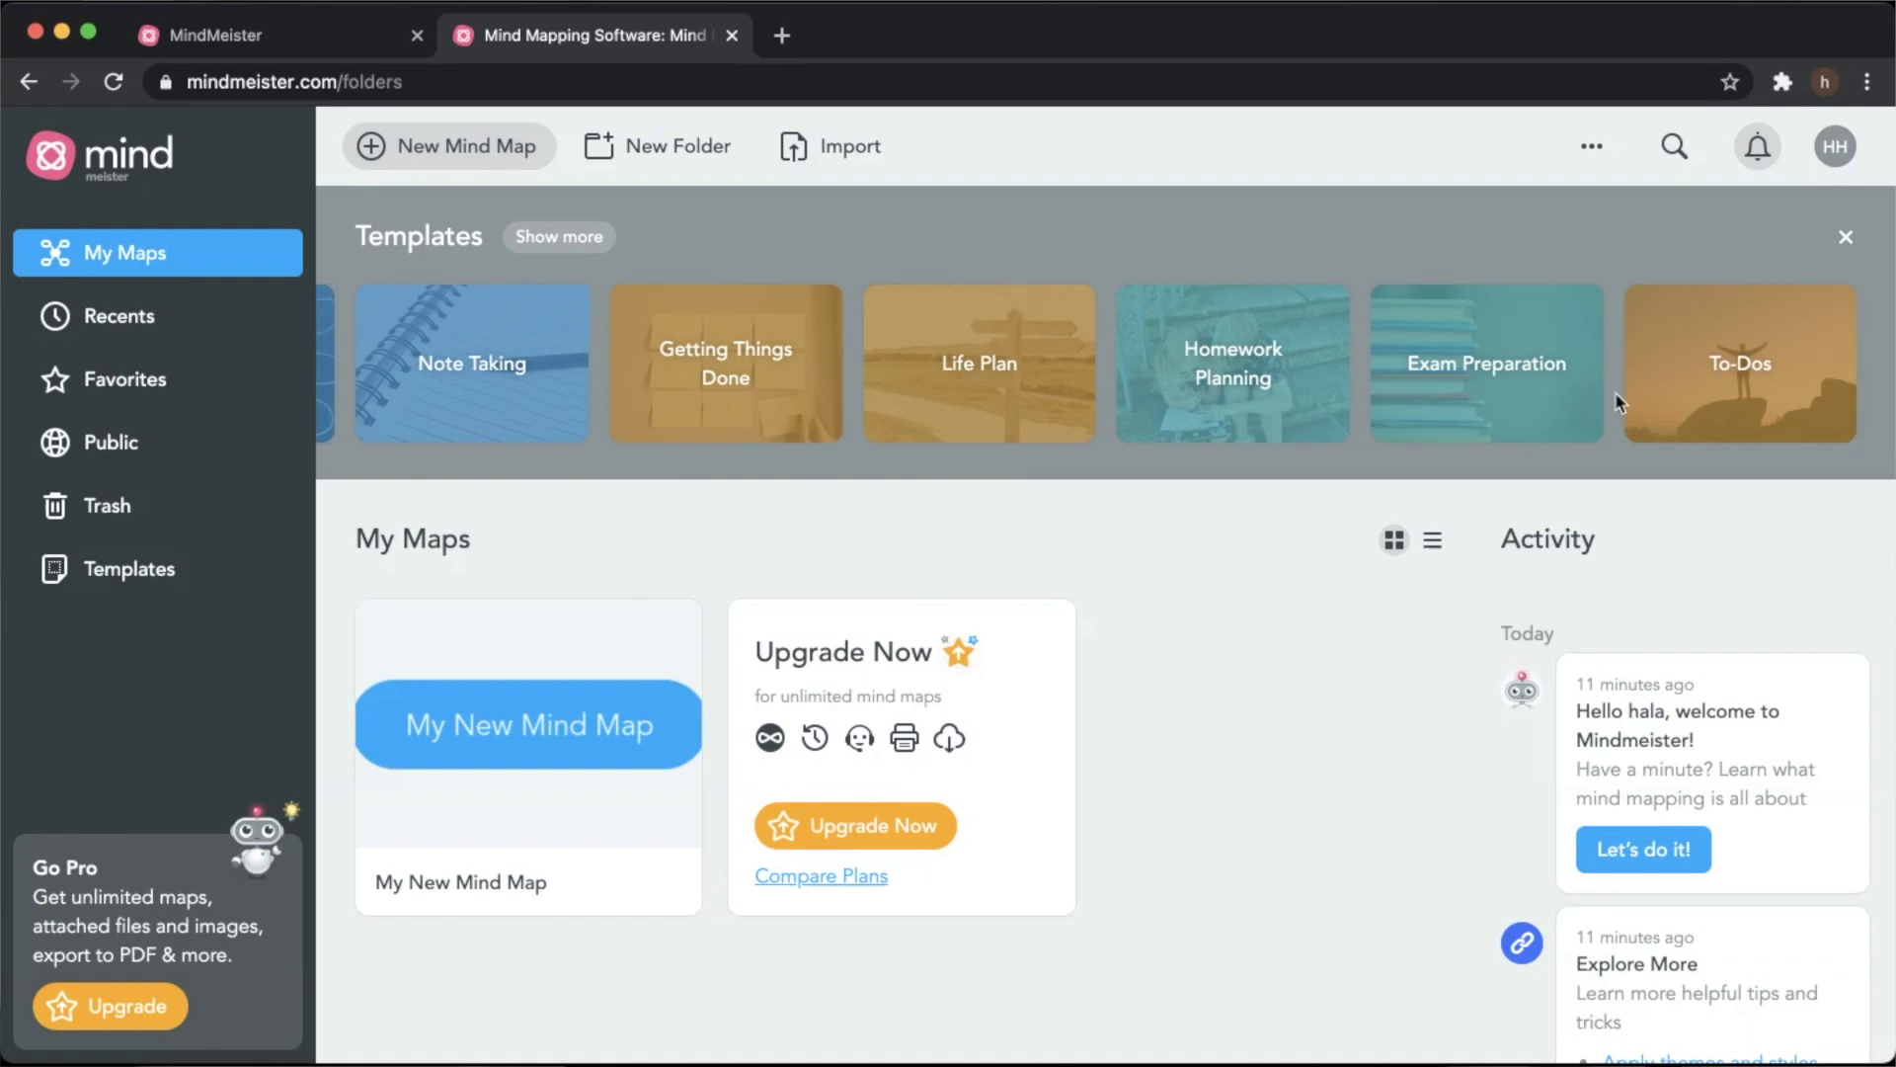
pyautogui.hscroll(-4, 1615, 391)
pyautogui.click(1322, 397)
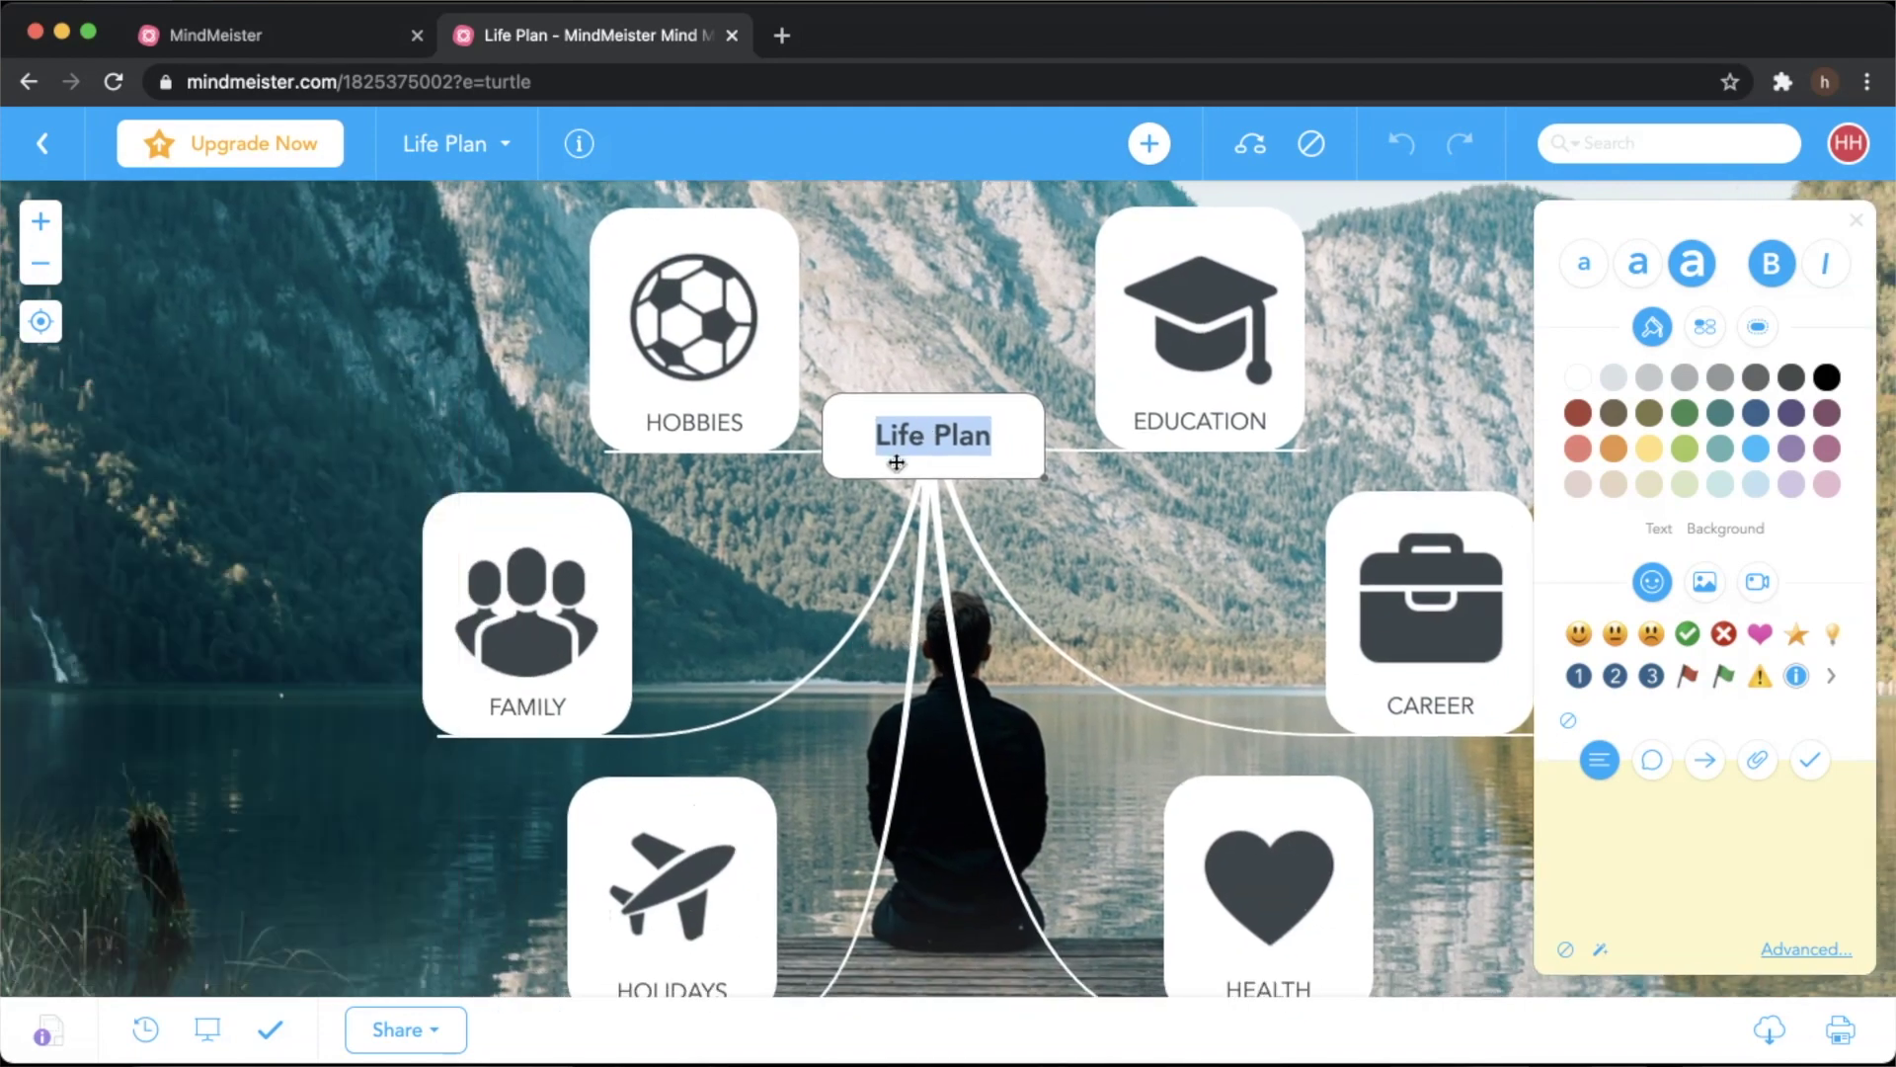
# - Add an 'I LIKE TO SWIM' topic beside HOBBIES in the Life Plan map
pyautogui.click(642, 340)
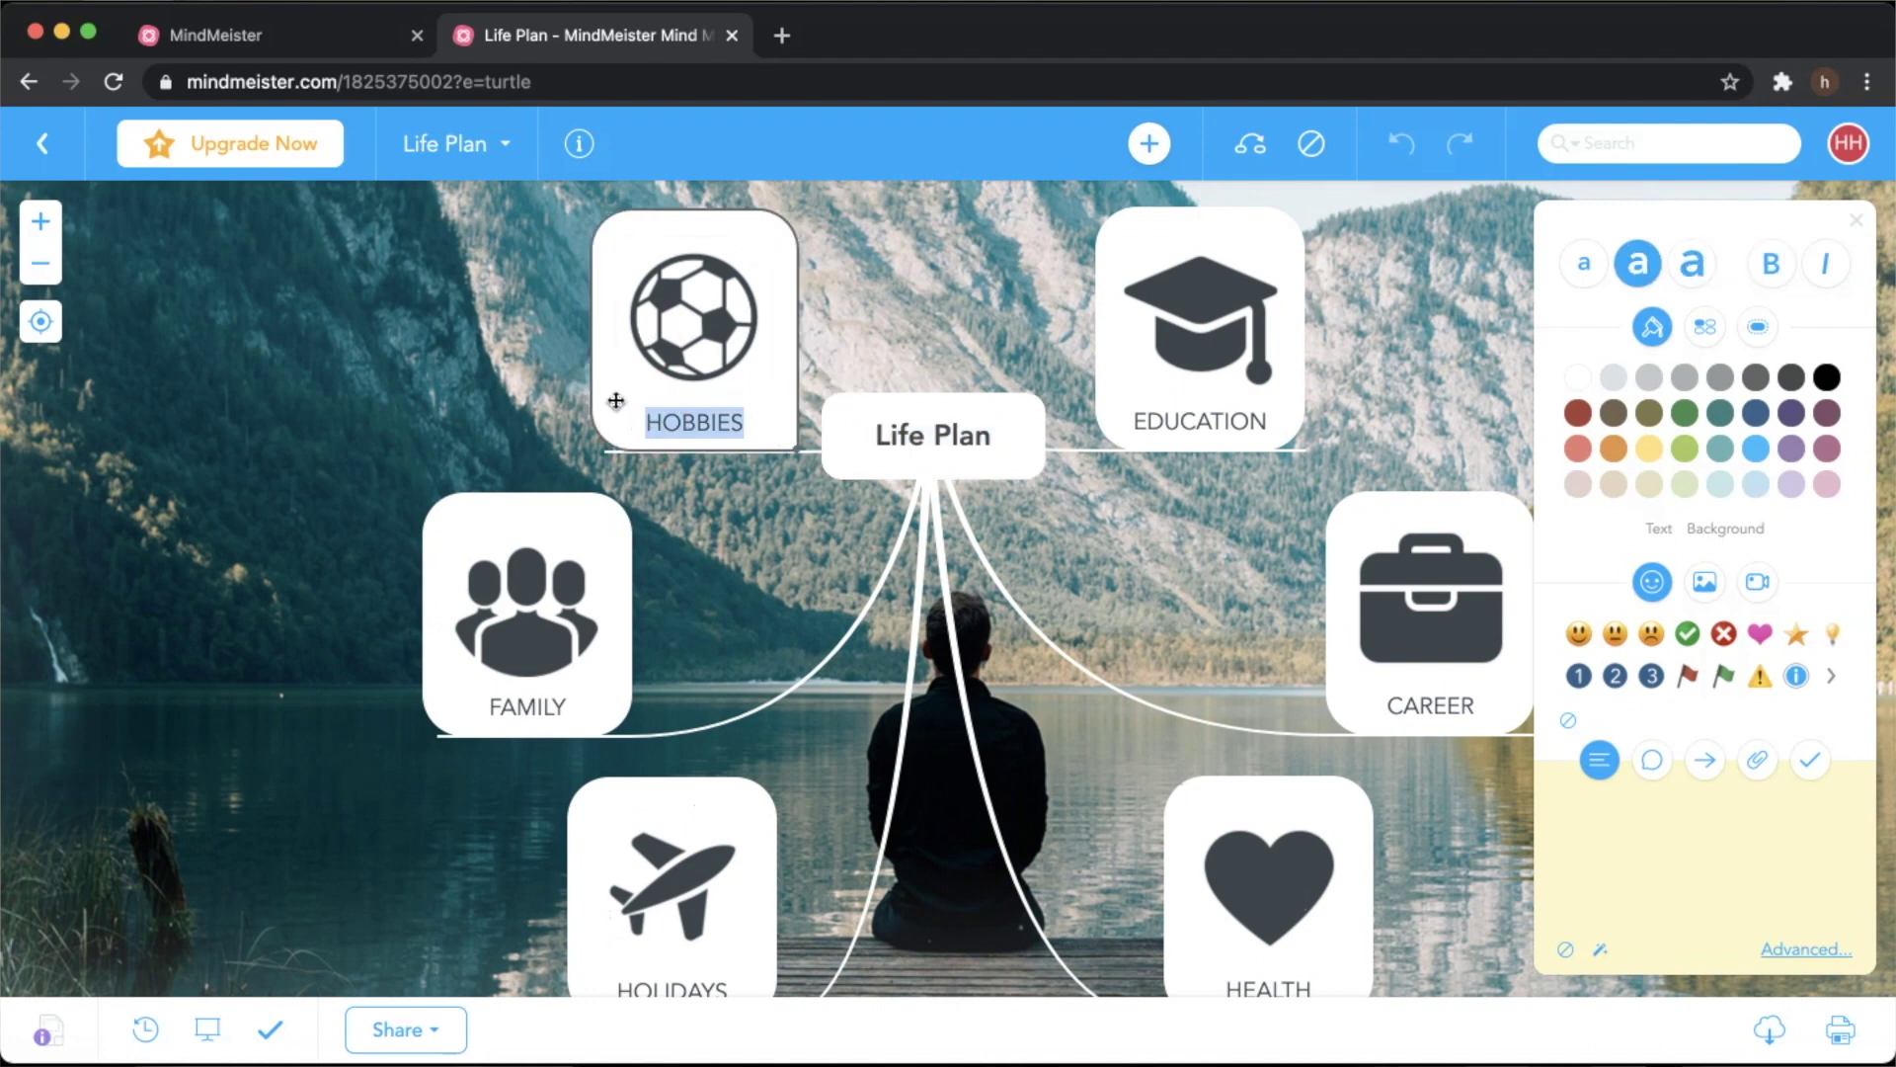
pyautogui.click(531, 422)
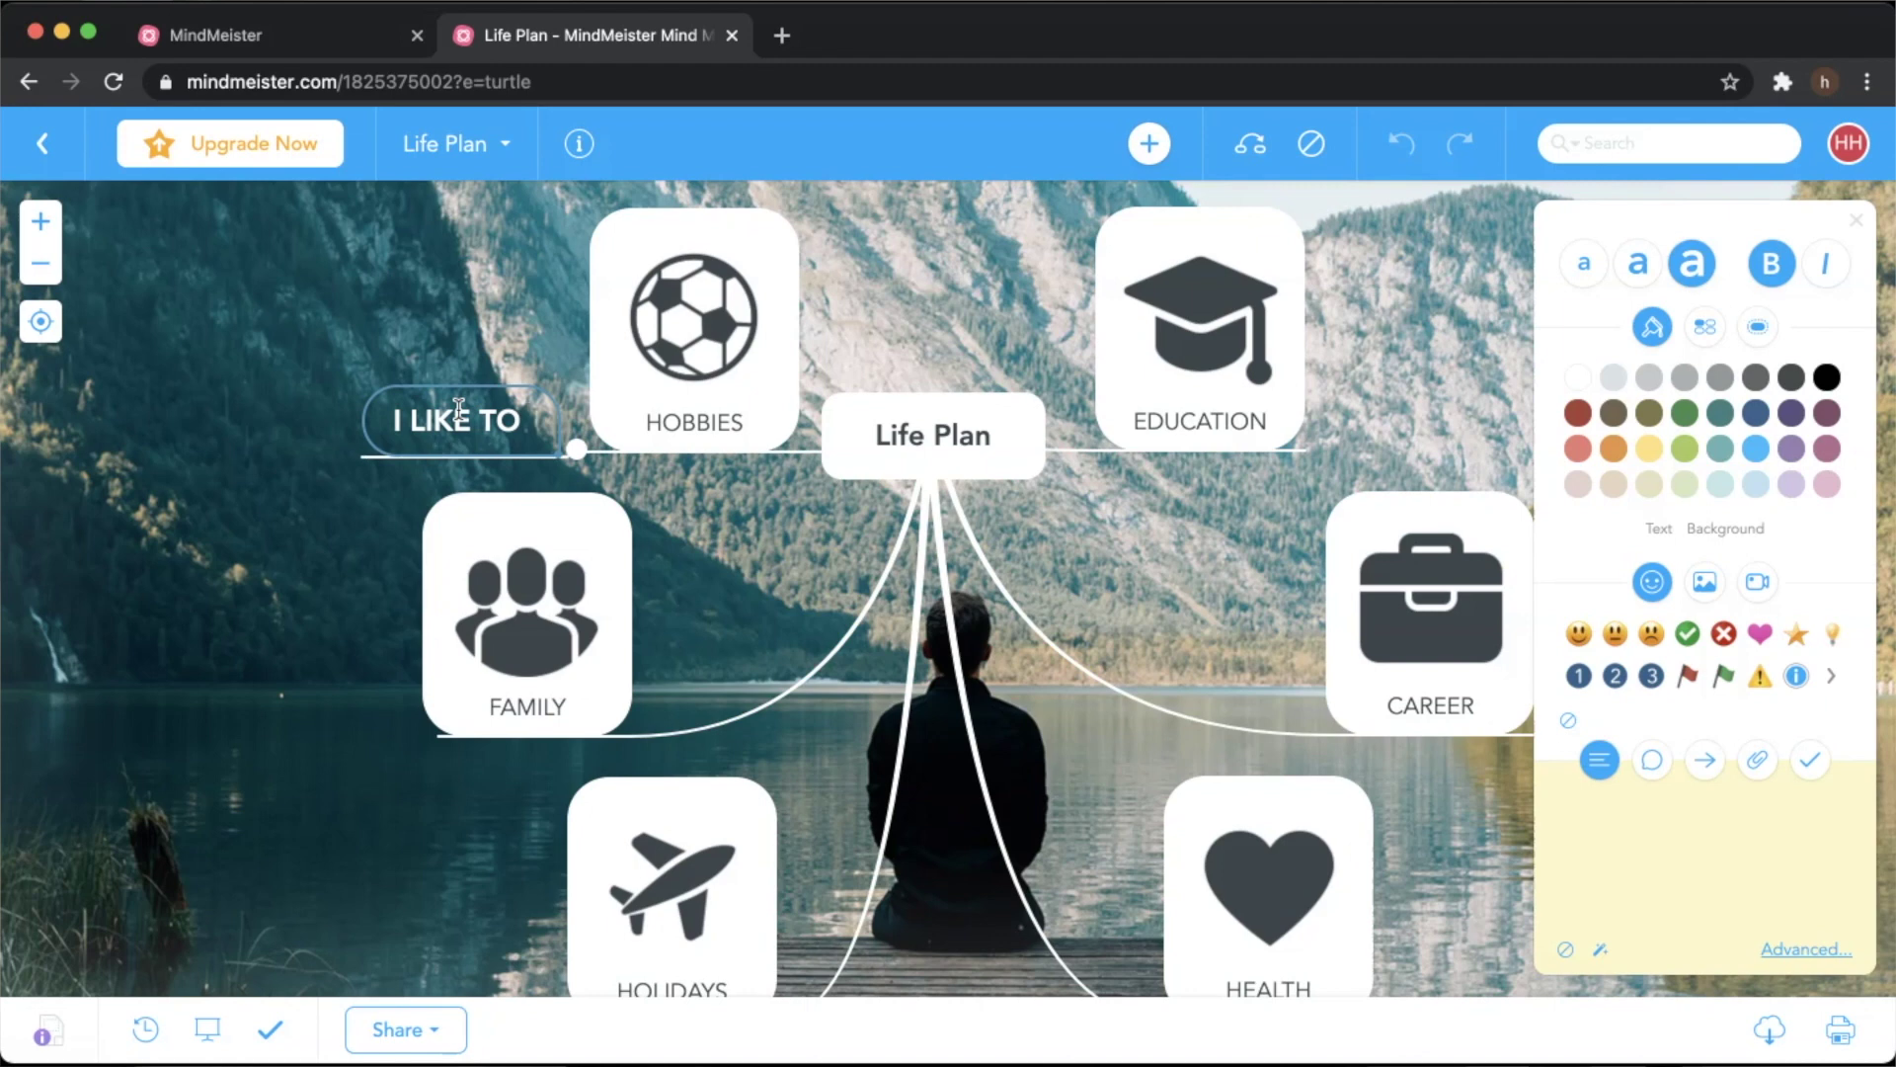
pyautogui.write('WIM')
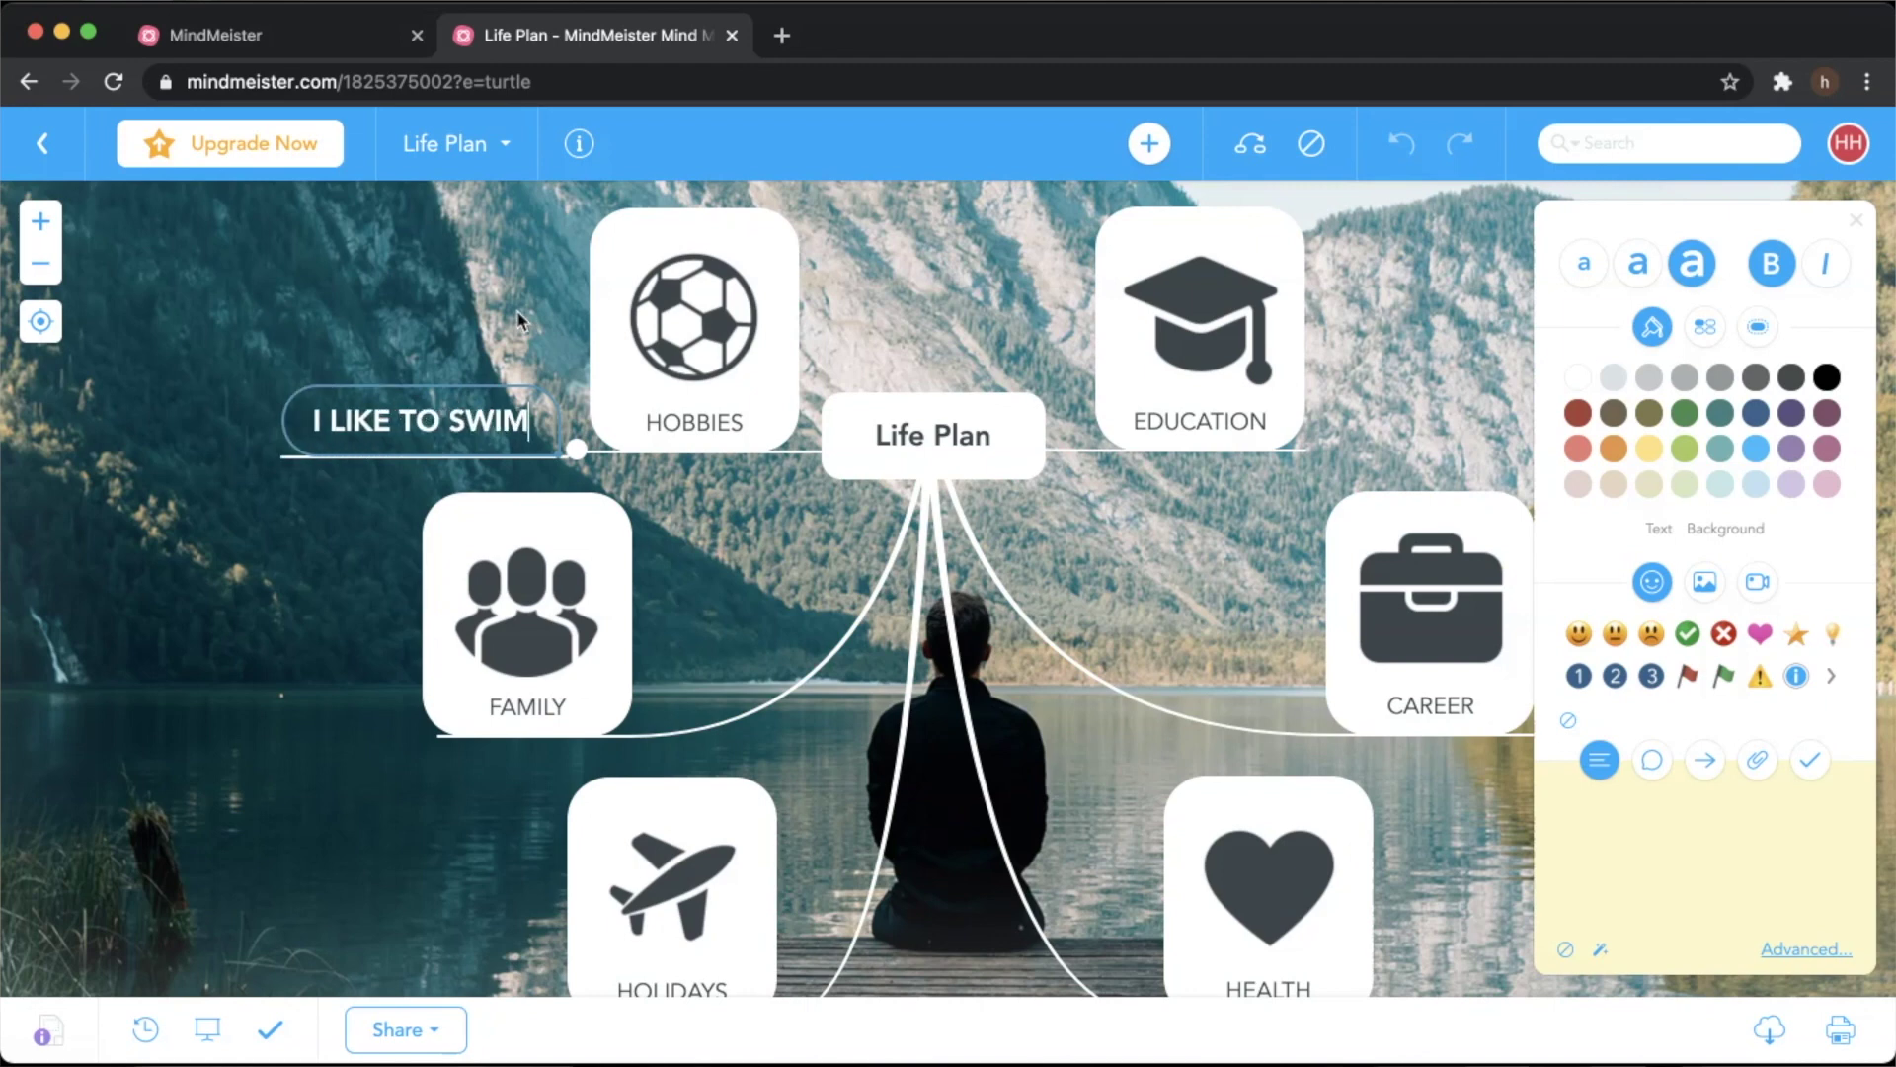
pyautogui.press('Return')
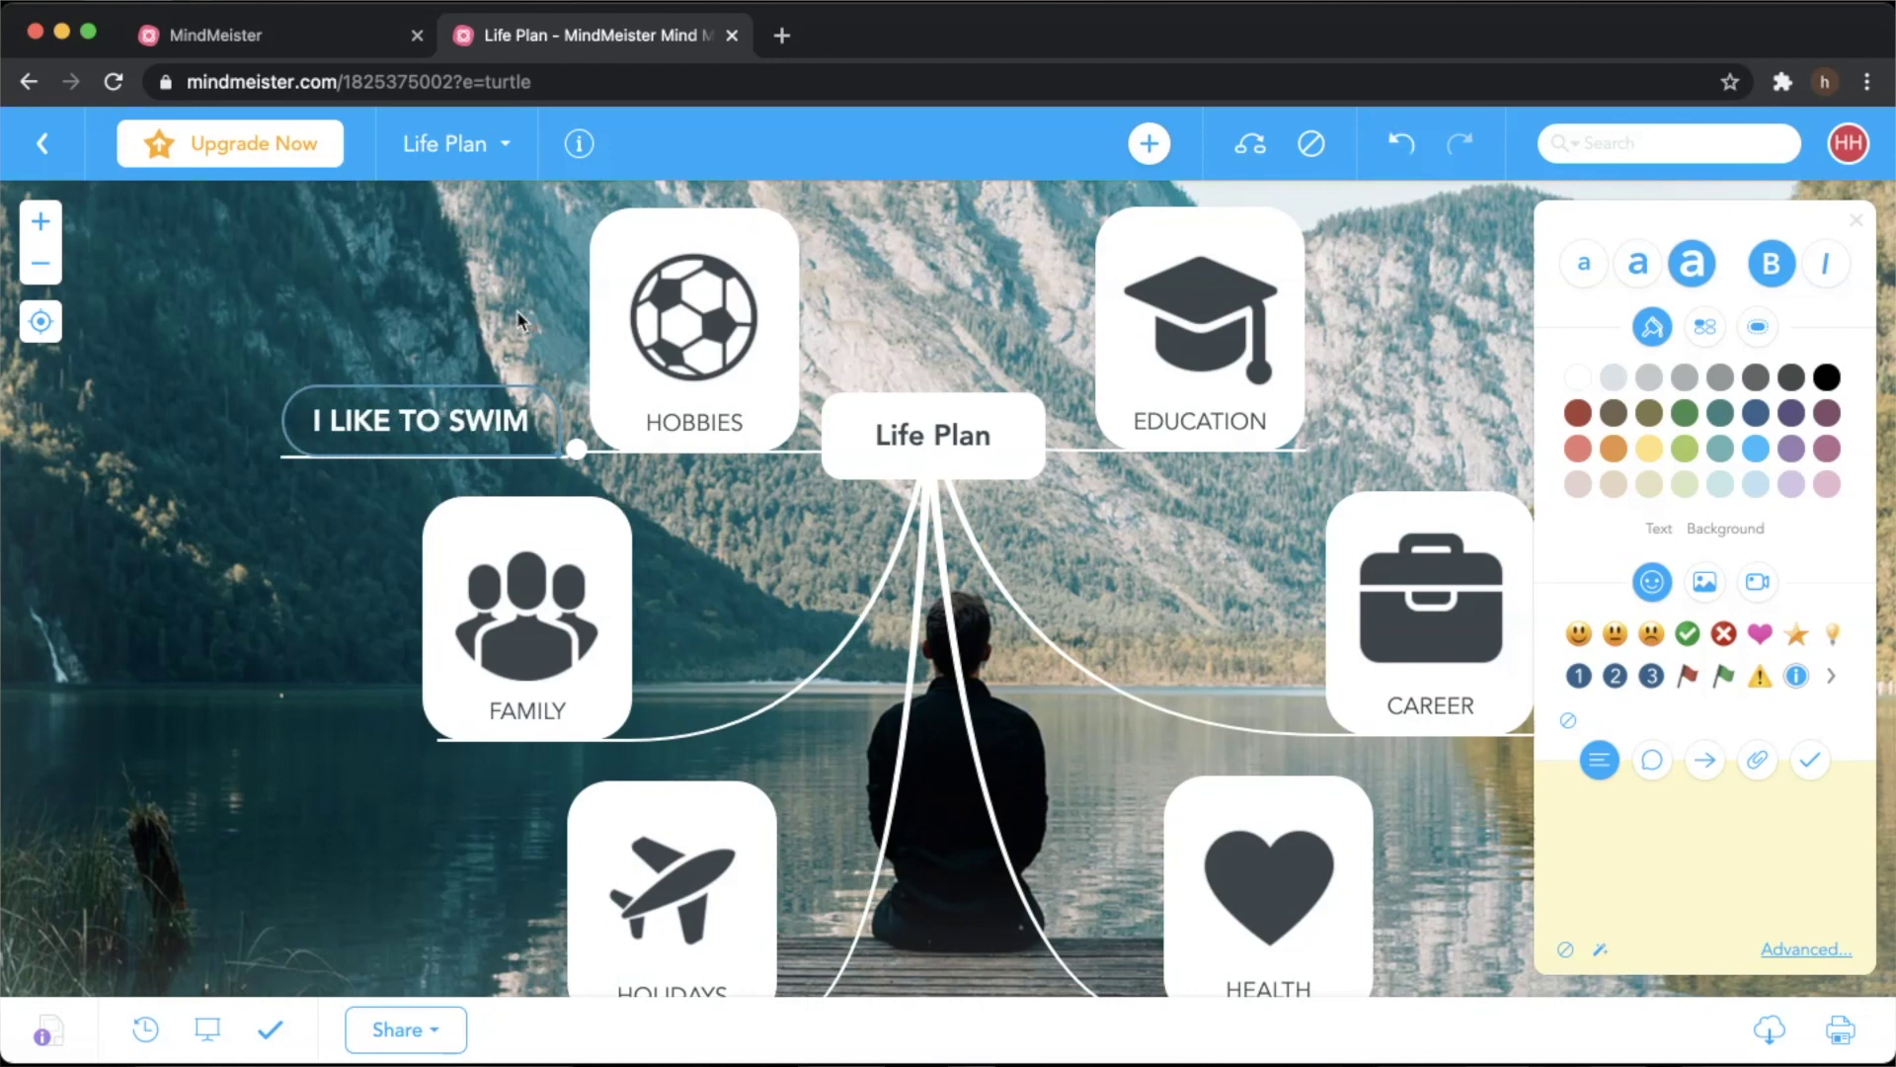
# - Add a 'reading' topic under HOBBIES, then start a new map from the Brainstorming template
pyautogui.click(617, 300)
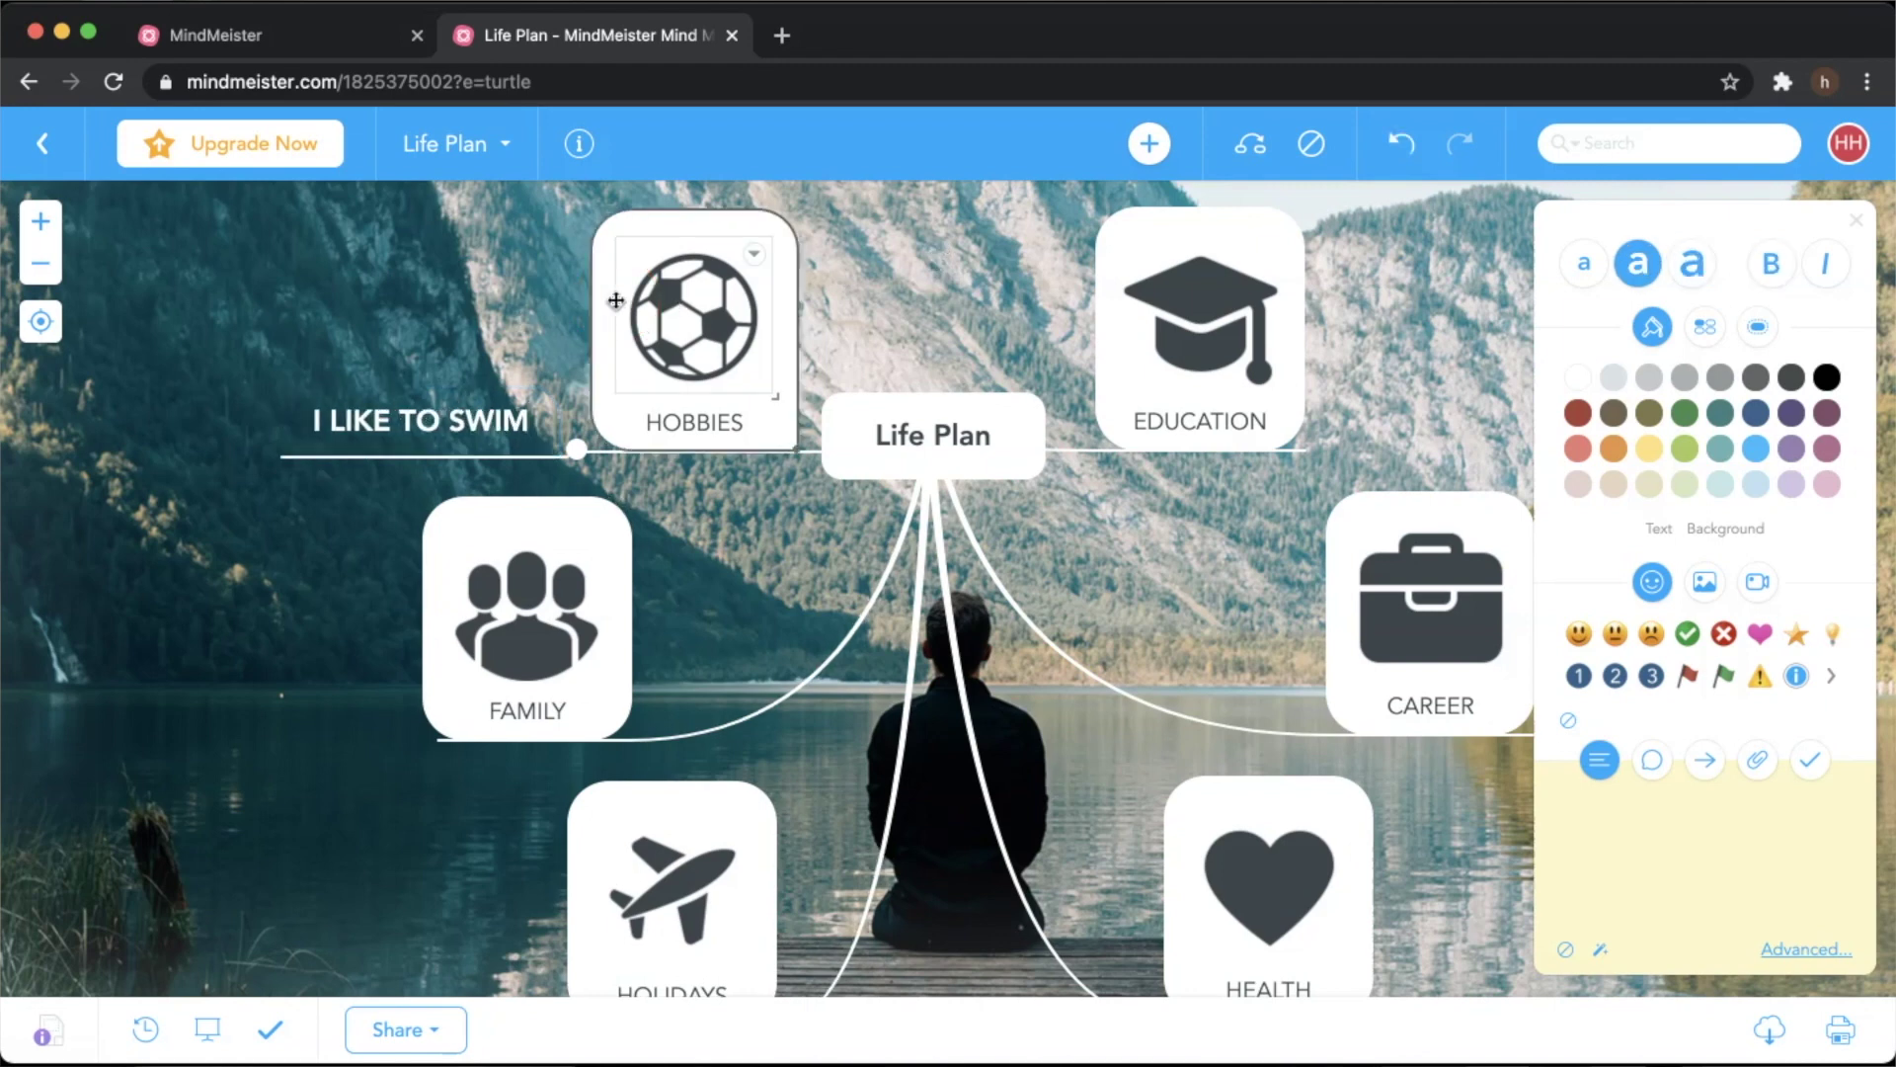
pyautogui.click(1150, 144)
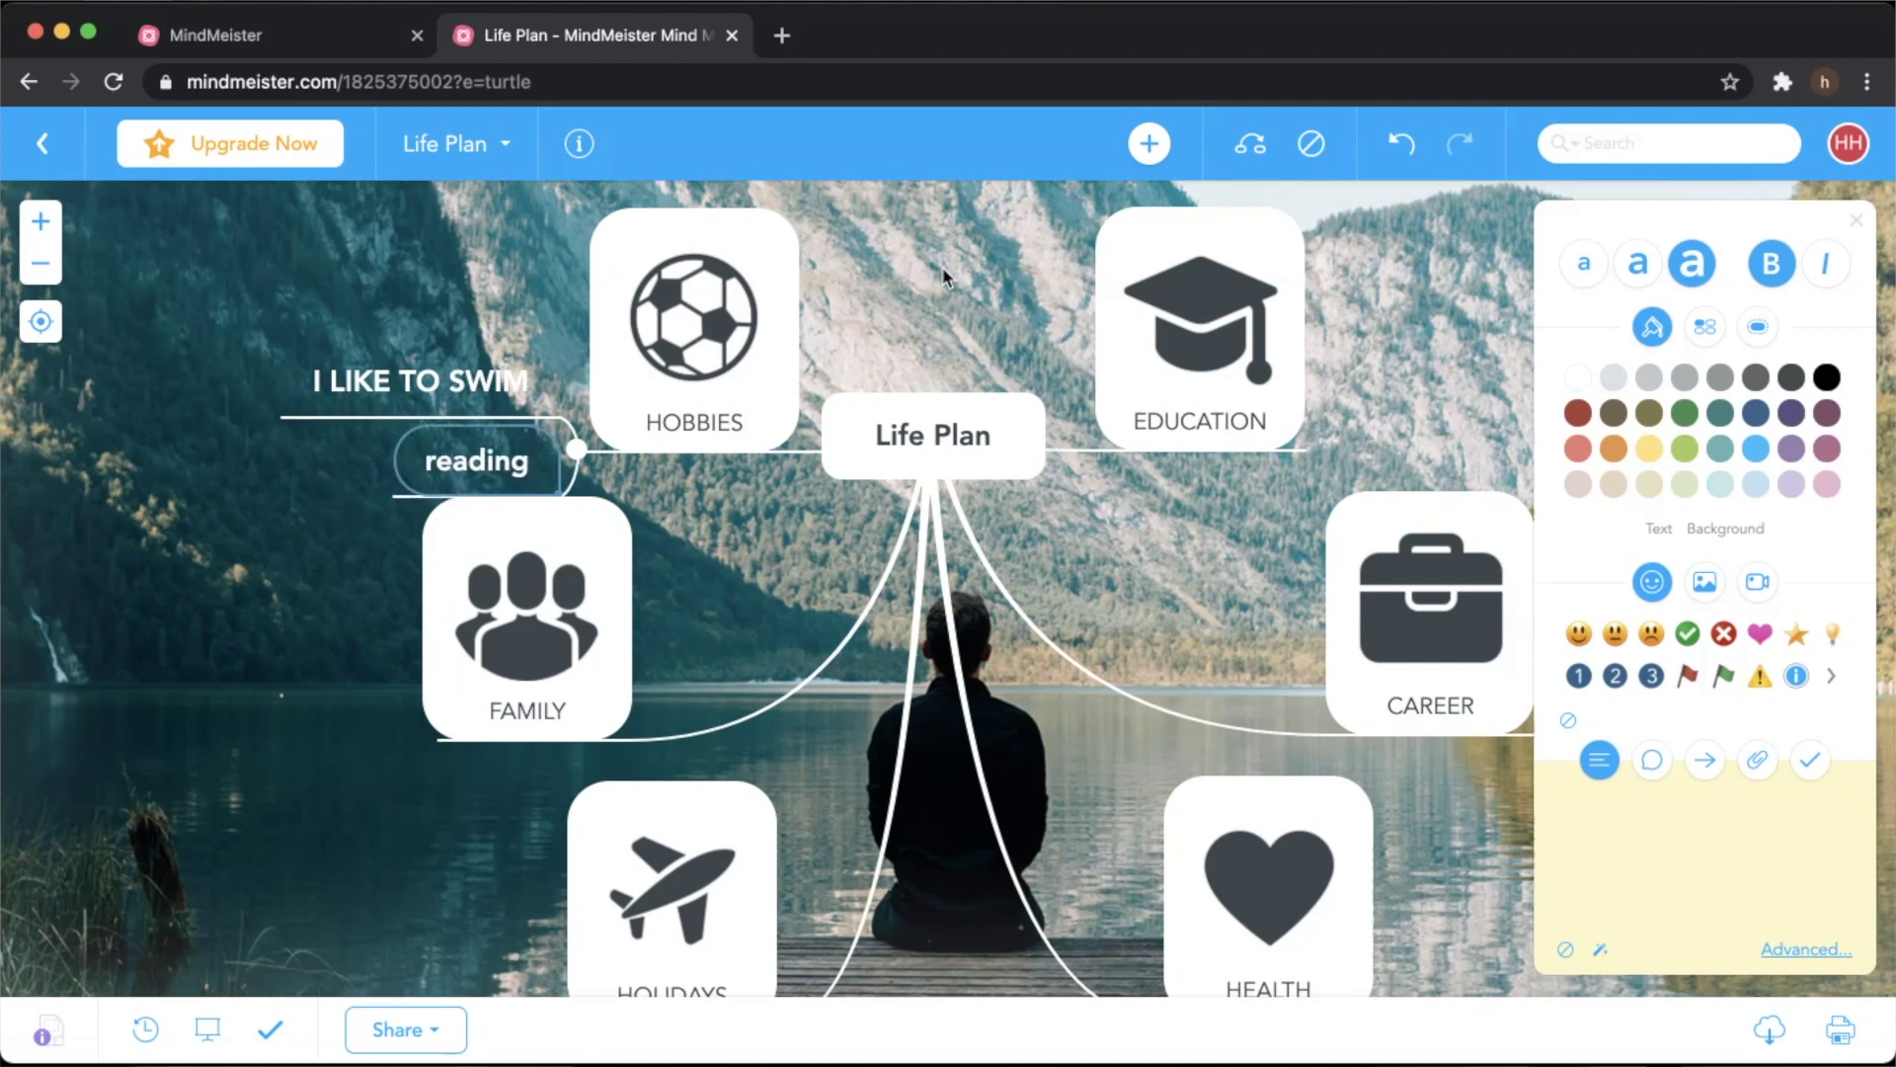
pyautogui.press('Return')
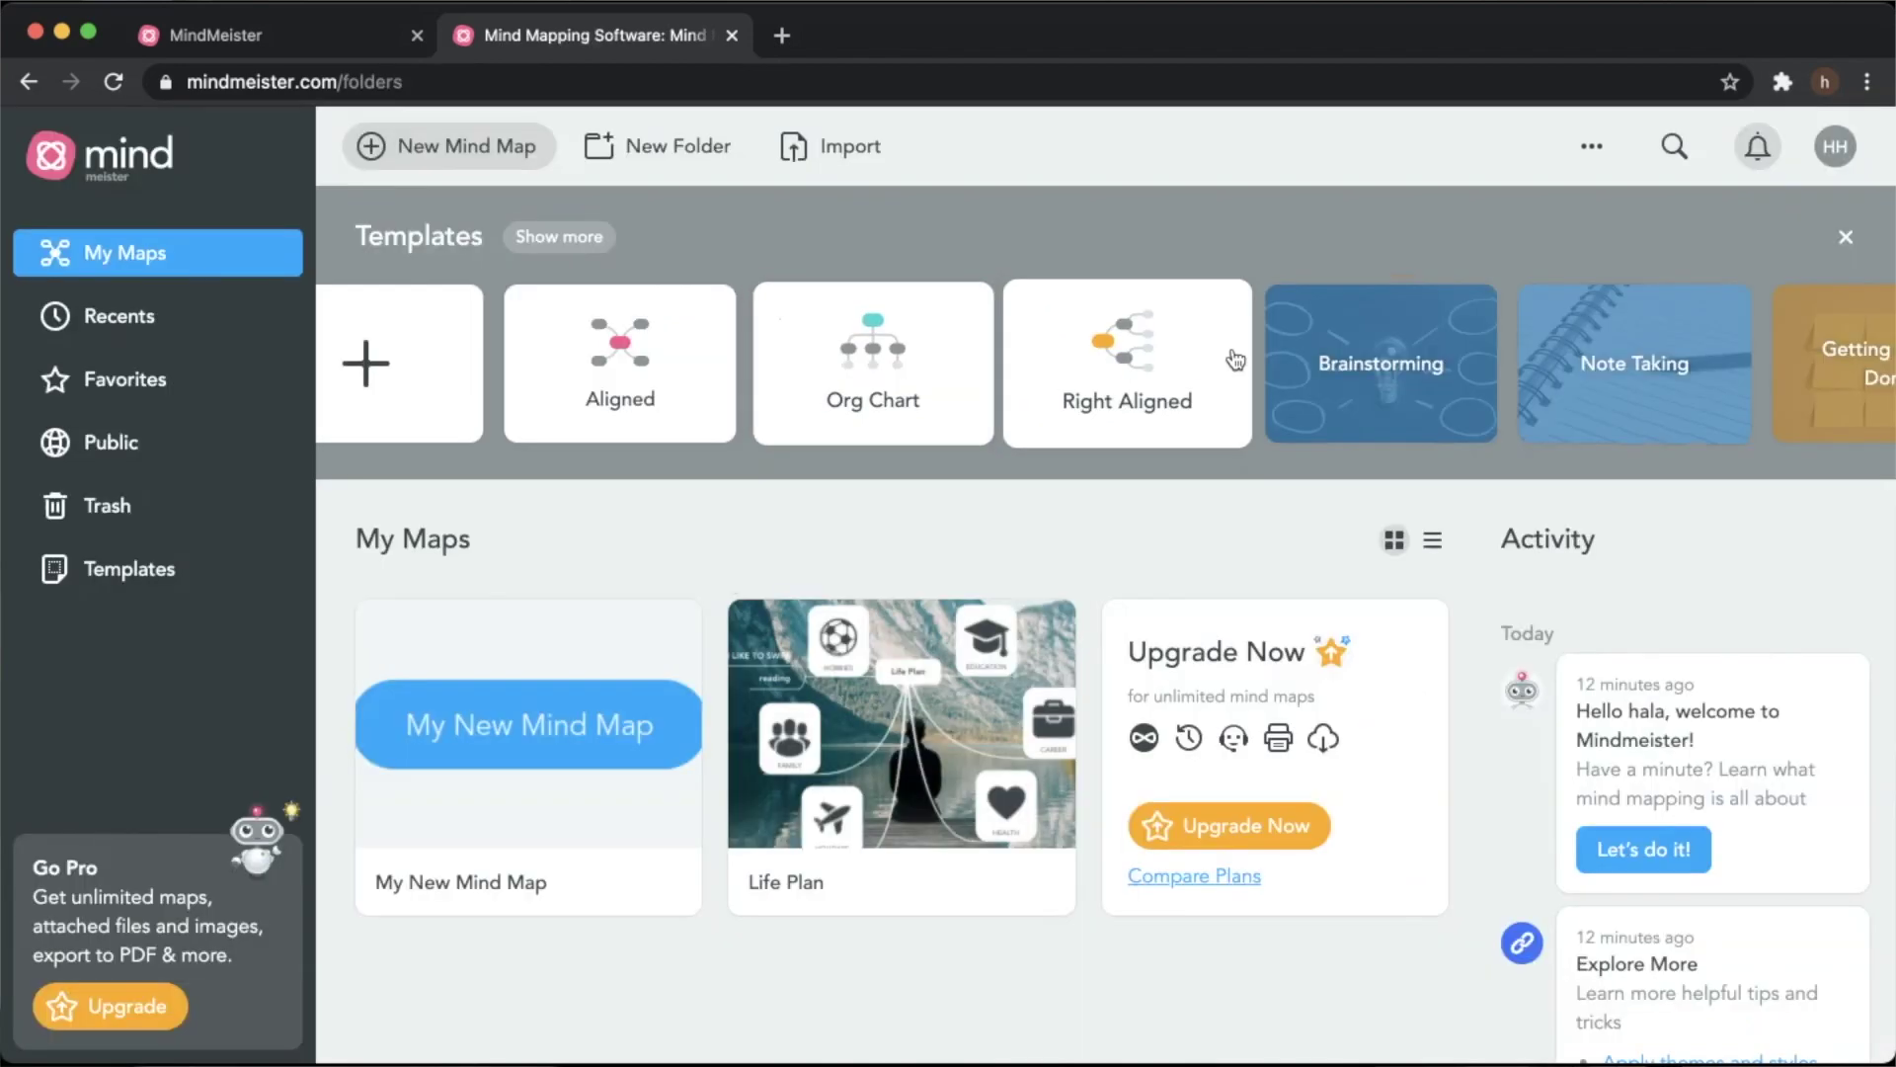
pyautogui.moveTo(1373, 381)
pyautogui.click(1373, 398)
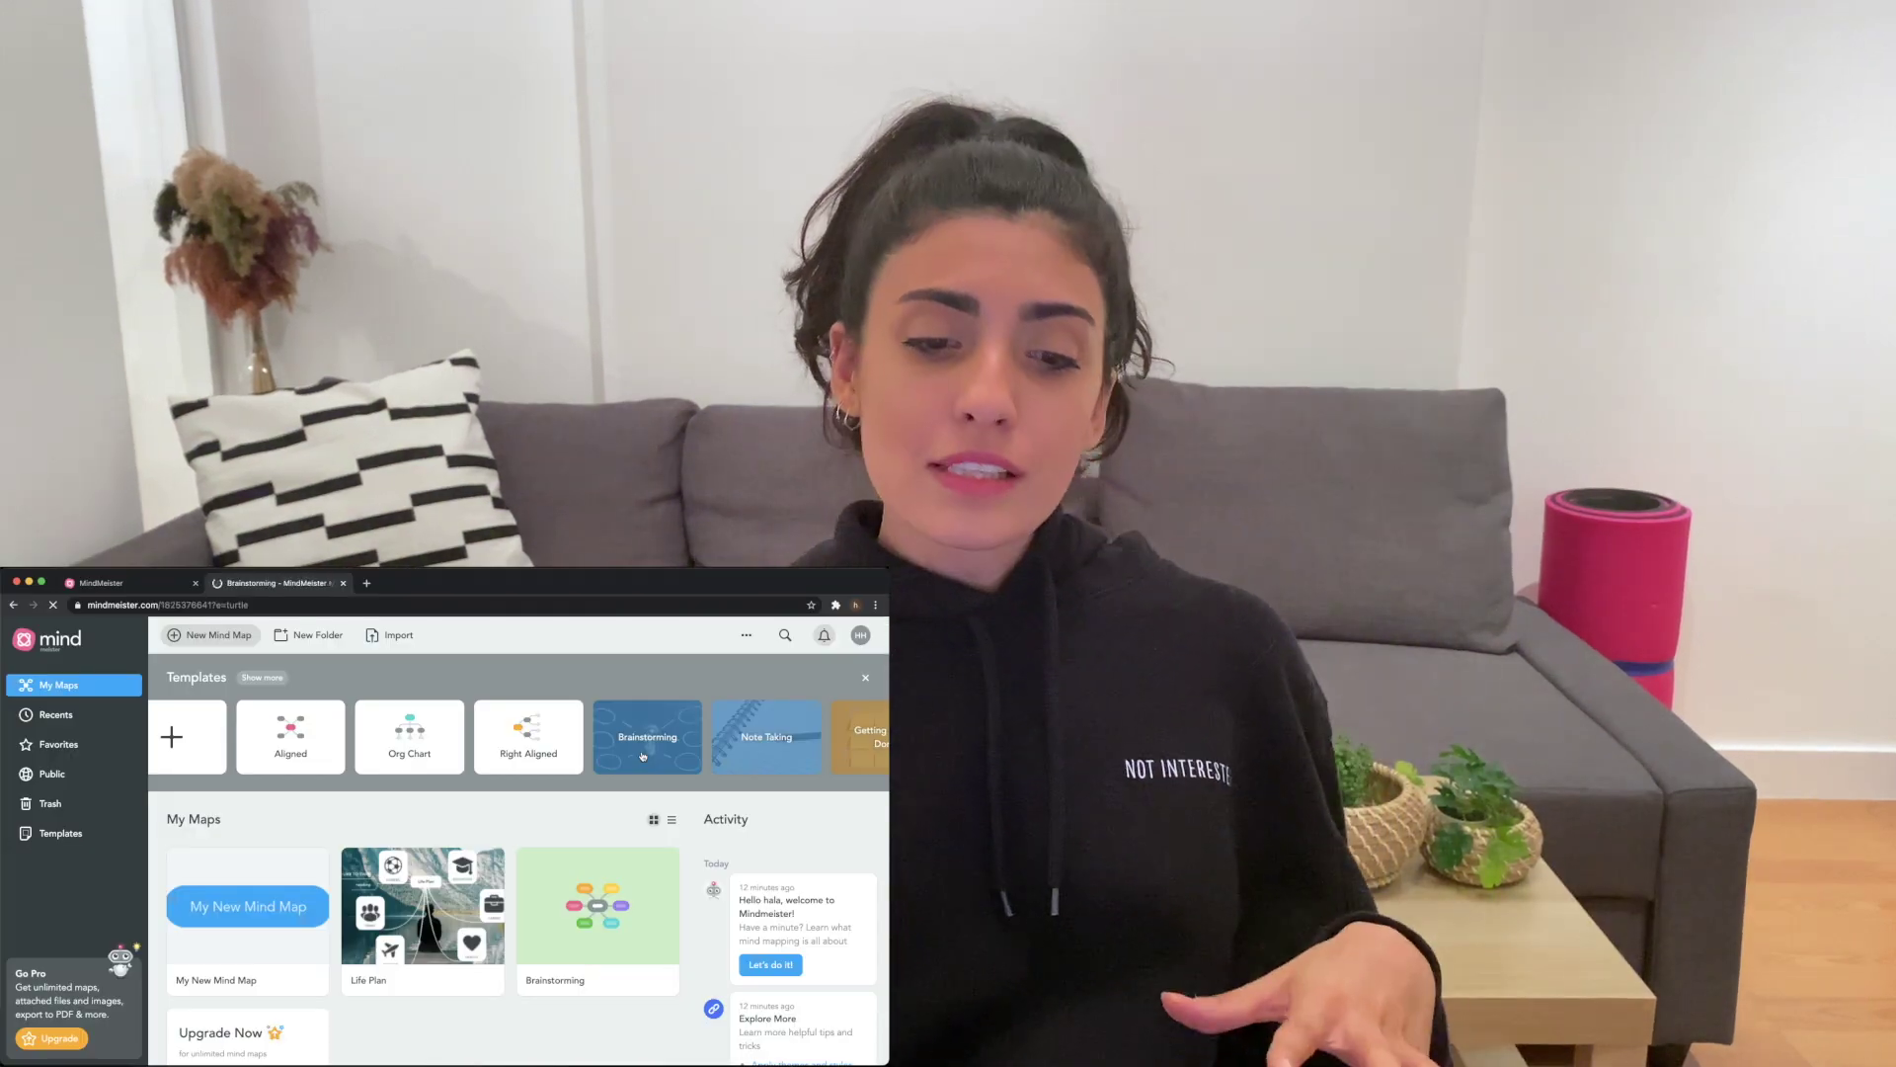
# - Open the Brainstorming map, close its info card and retitle the centre 'How to take care of my mental health'
pyautogui.click(642, 756)
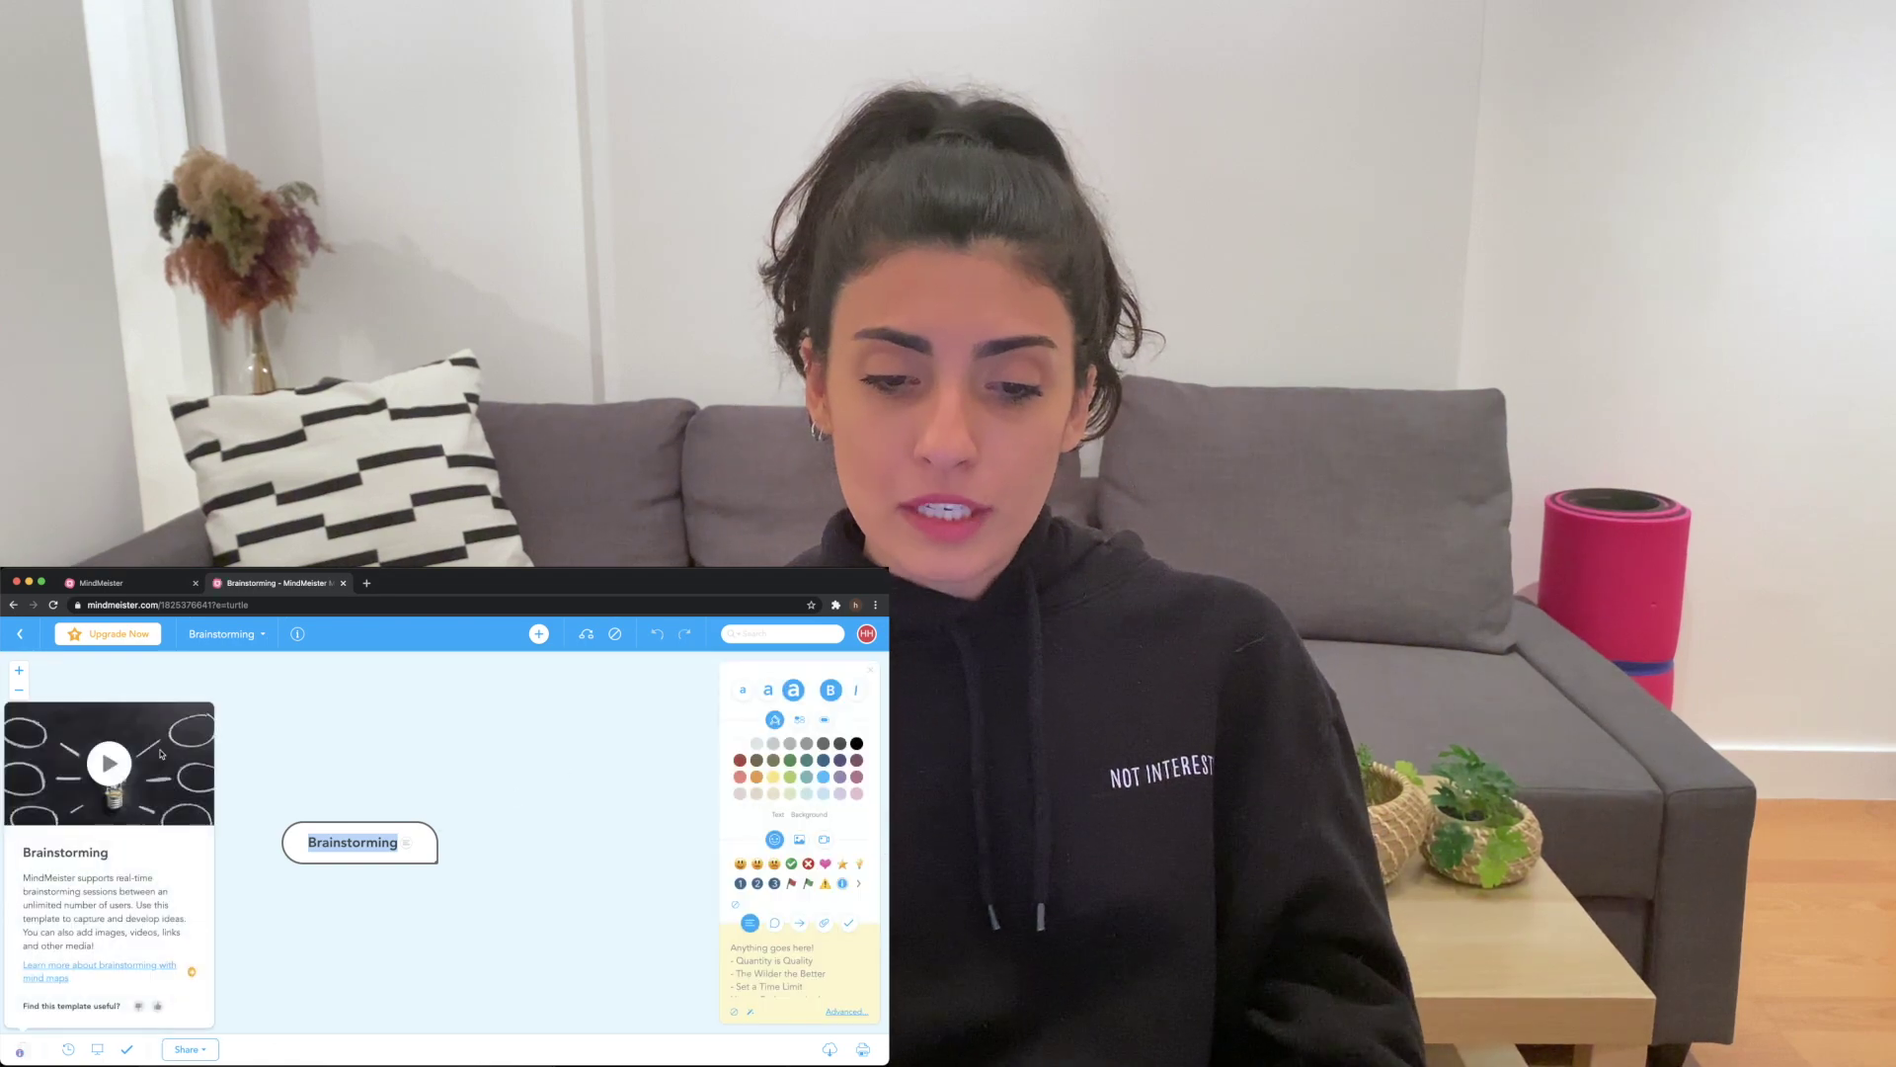
pyautogui.click(225, 871)
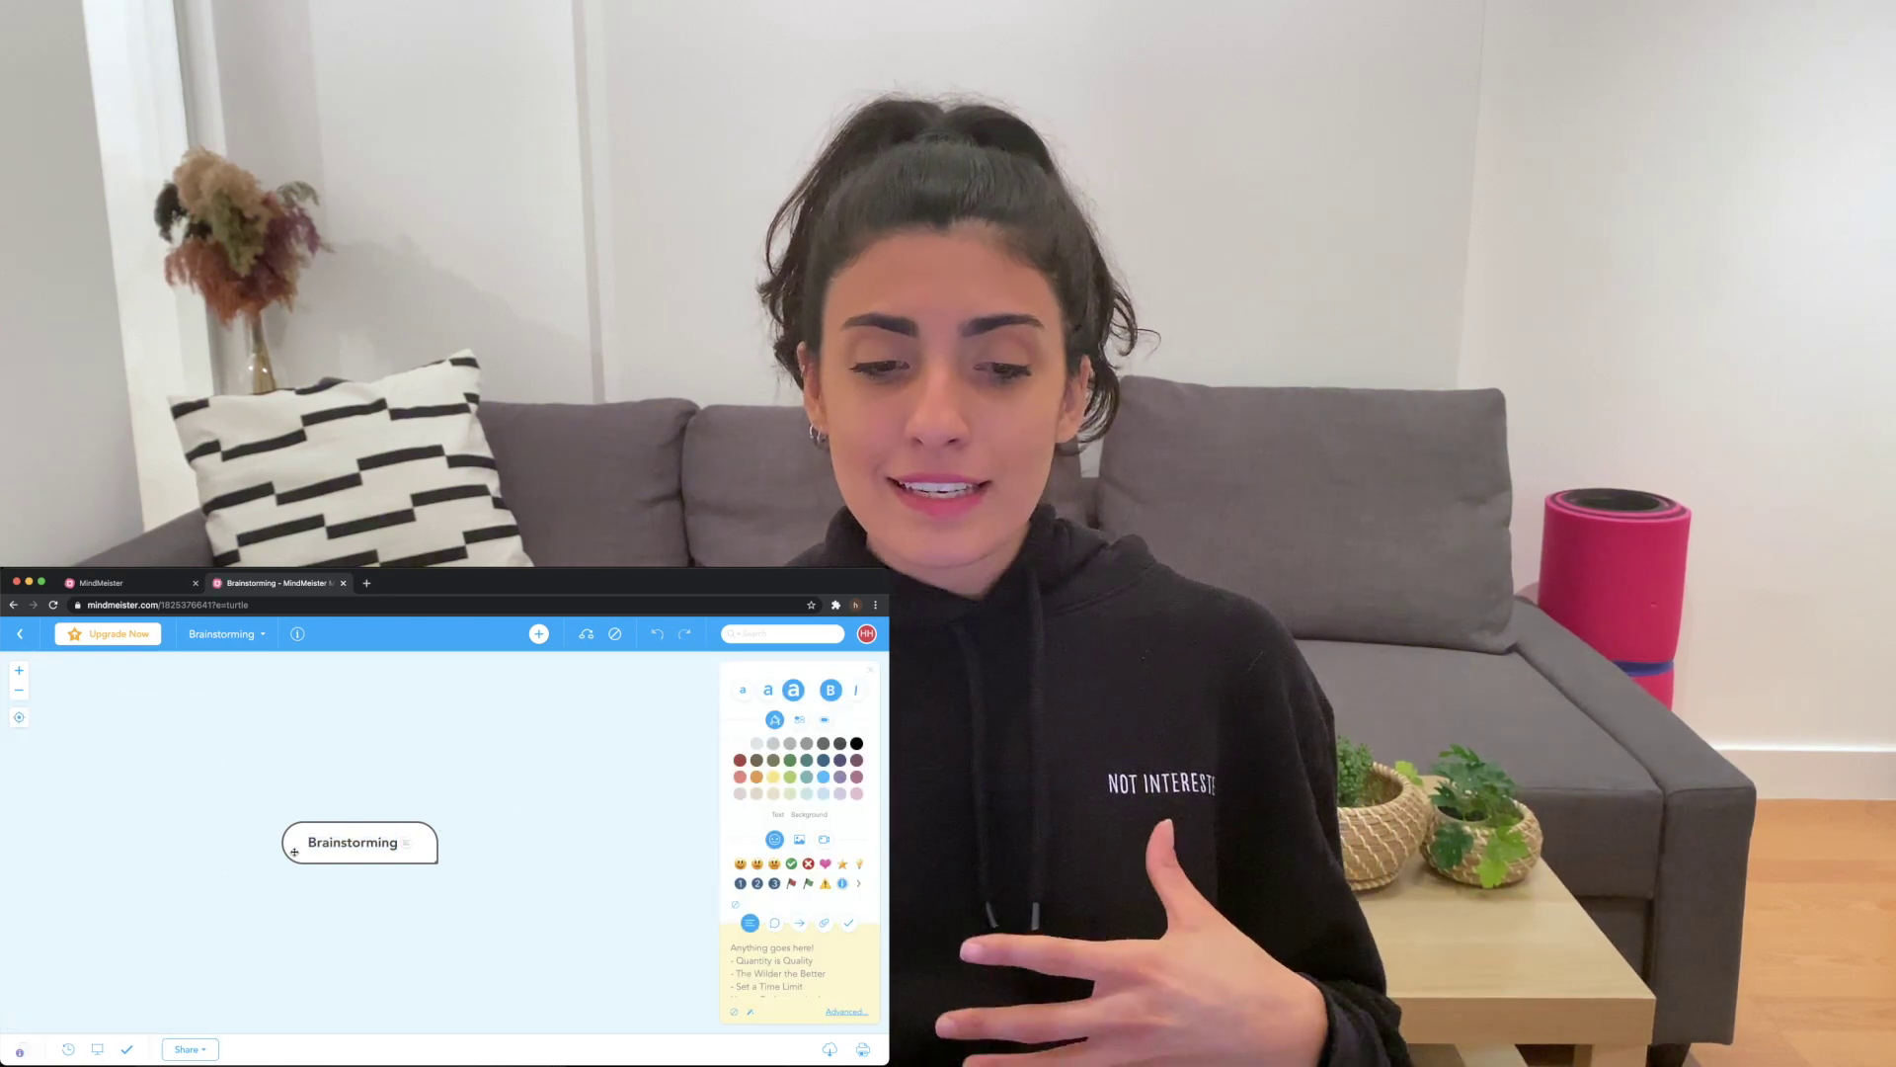
pyautogui.click(375, 857)
pyautogui.press('BackSpace')
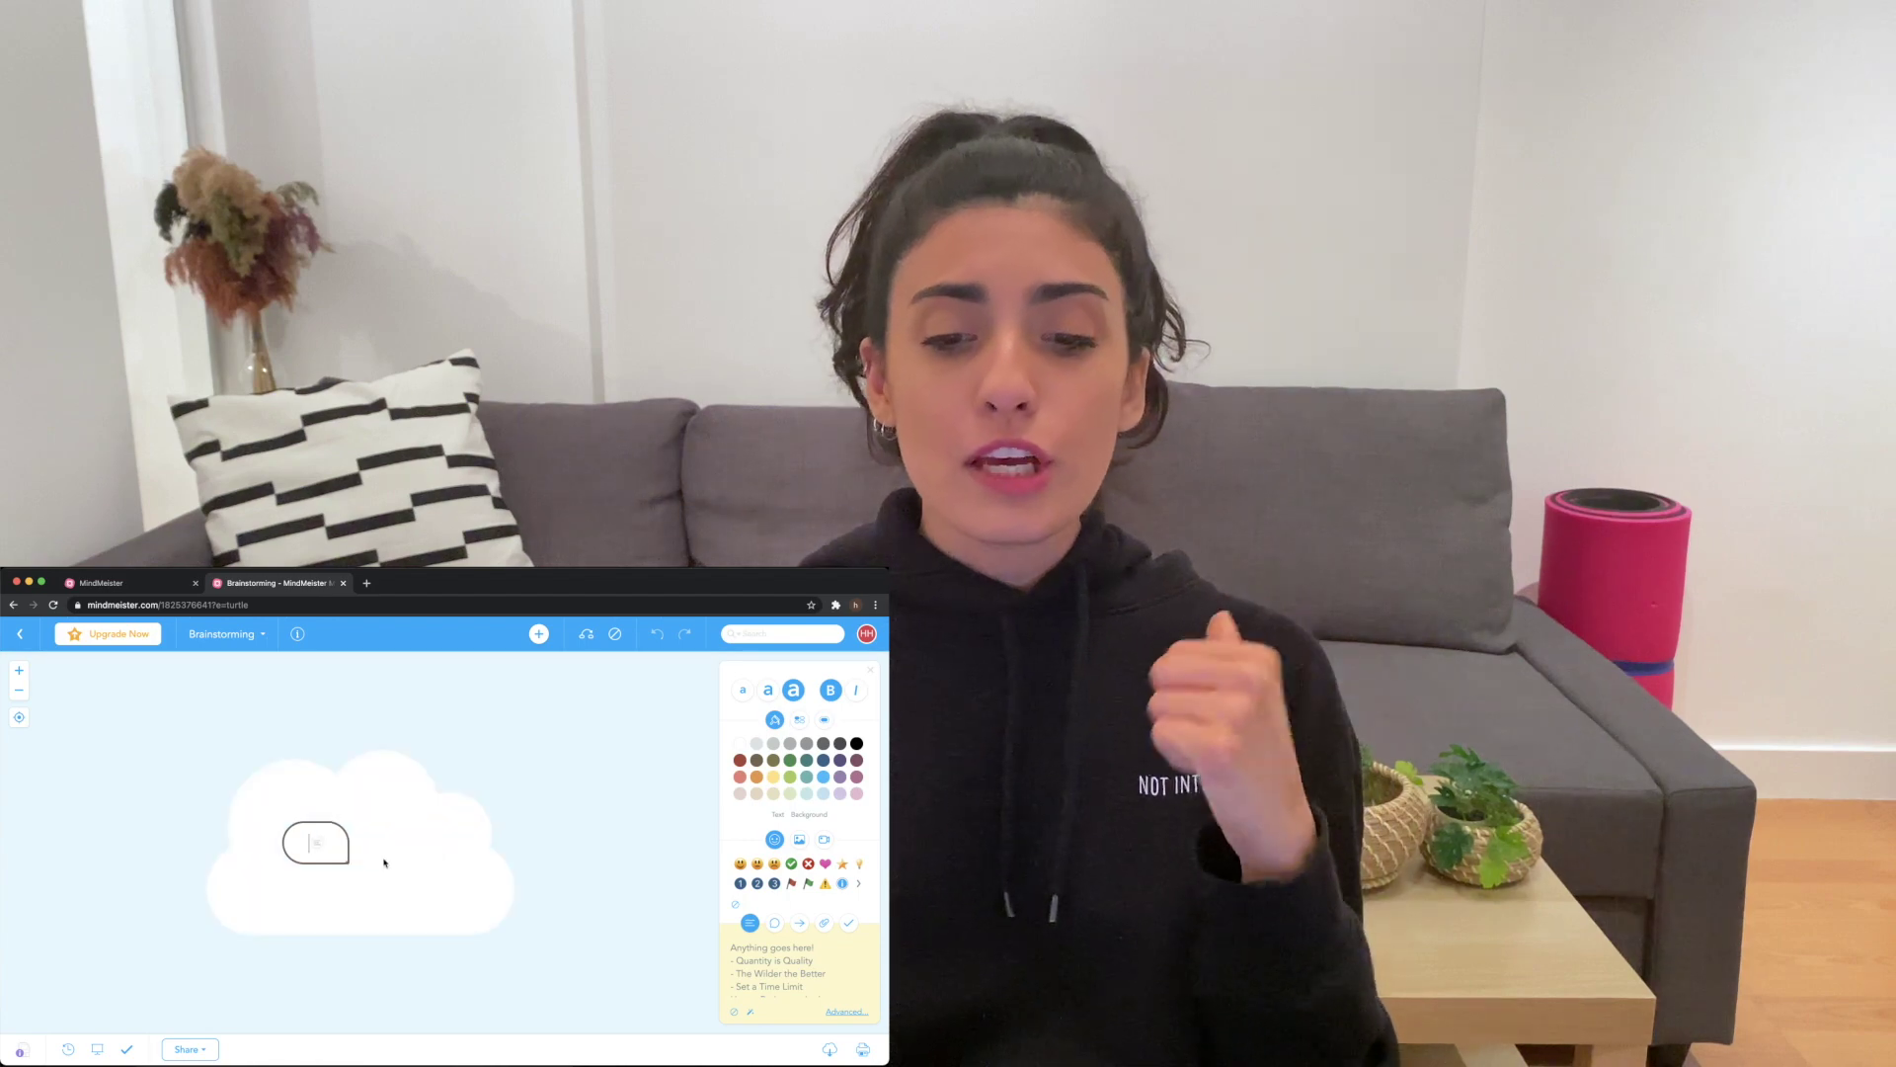
pyautogui.write('How')
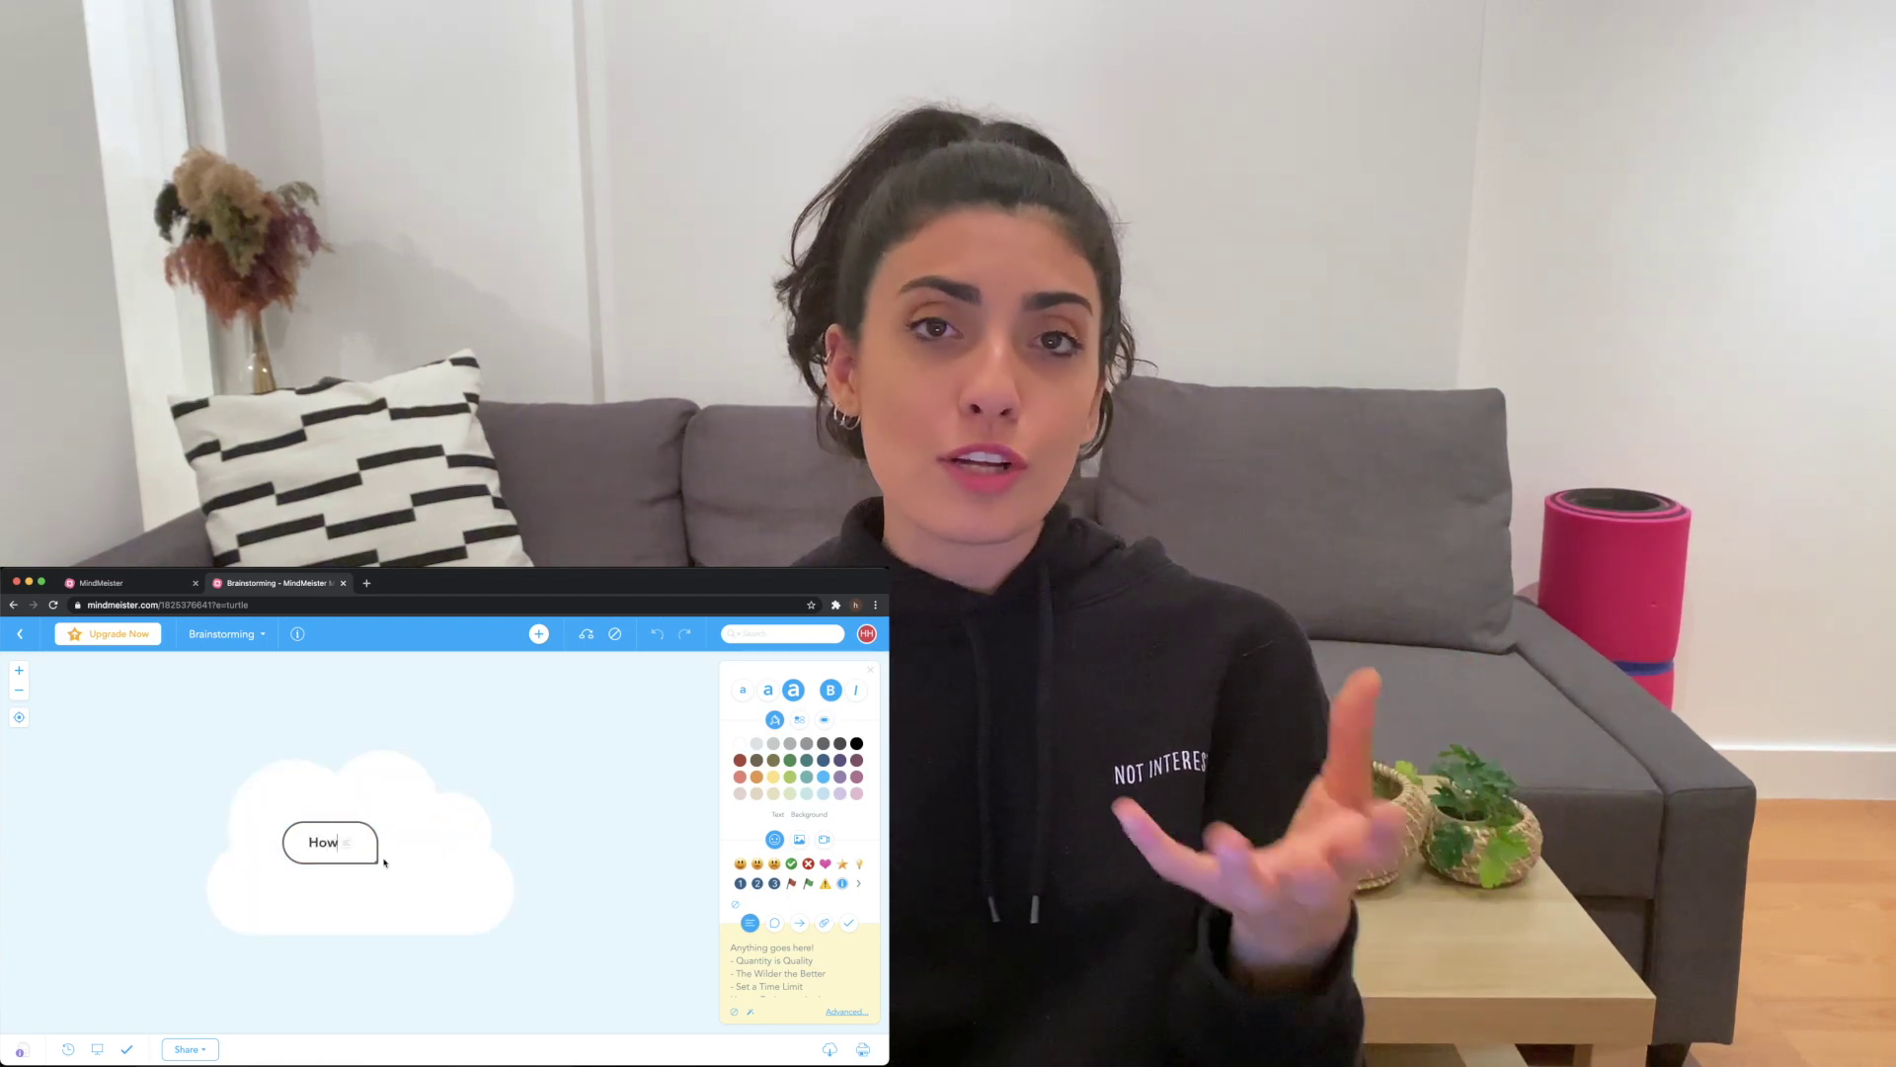
pyautogui.write(' to take c')
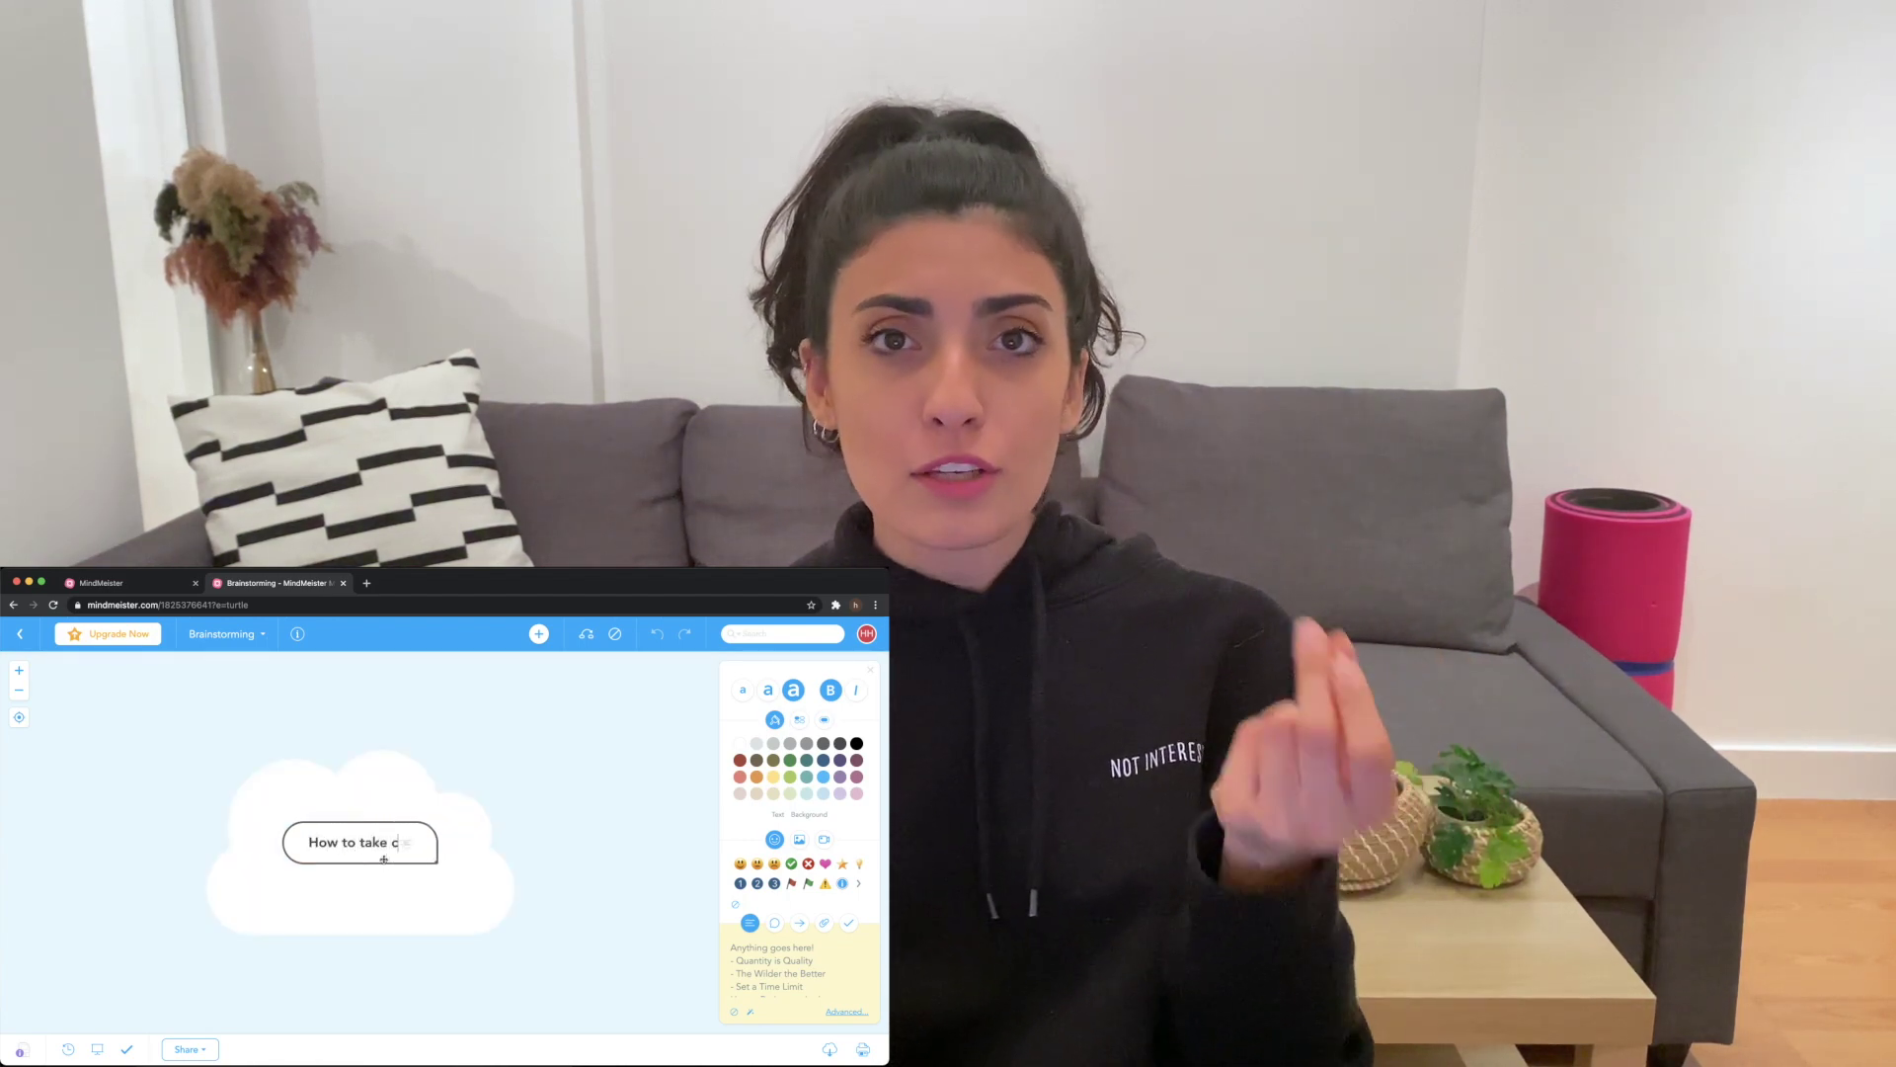
pyautogui.write('are of my mental health')
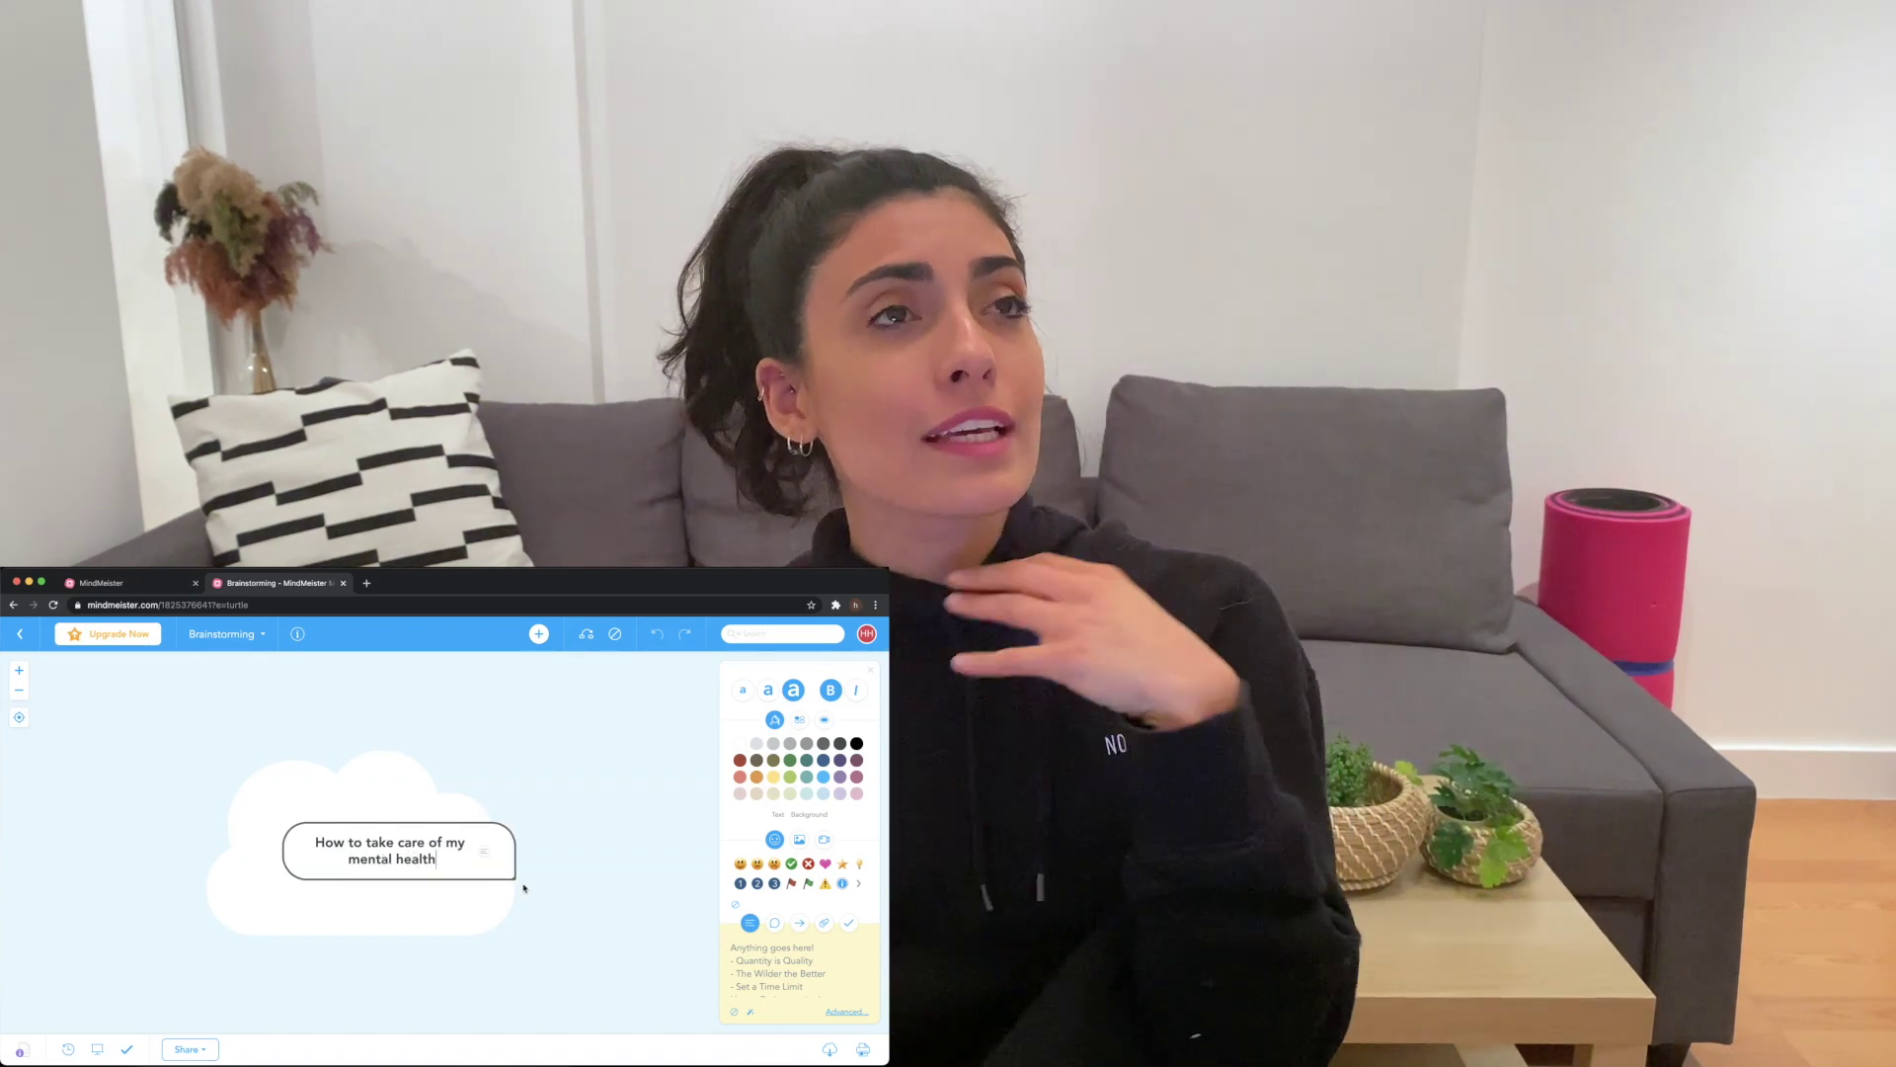
pyautogui.press('Return')
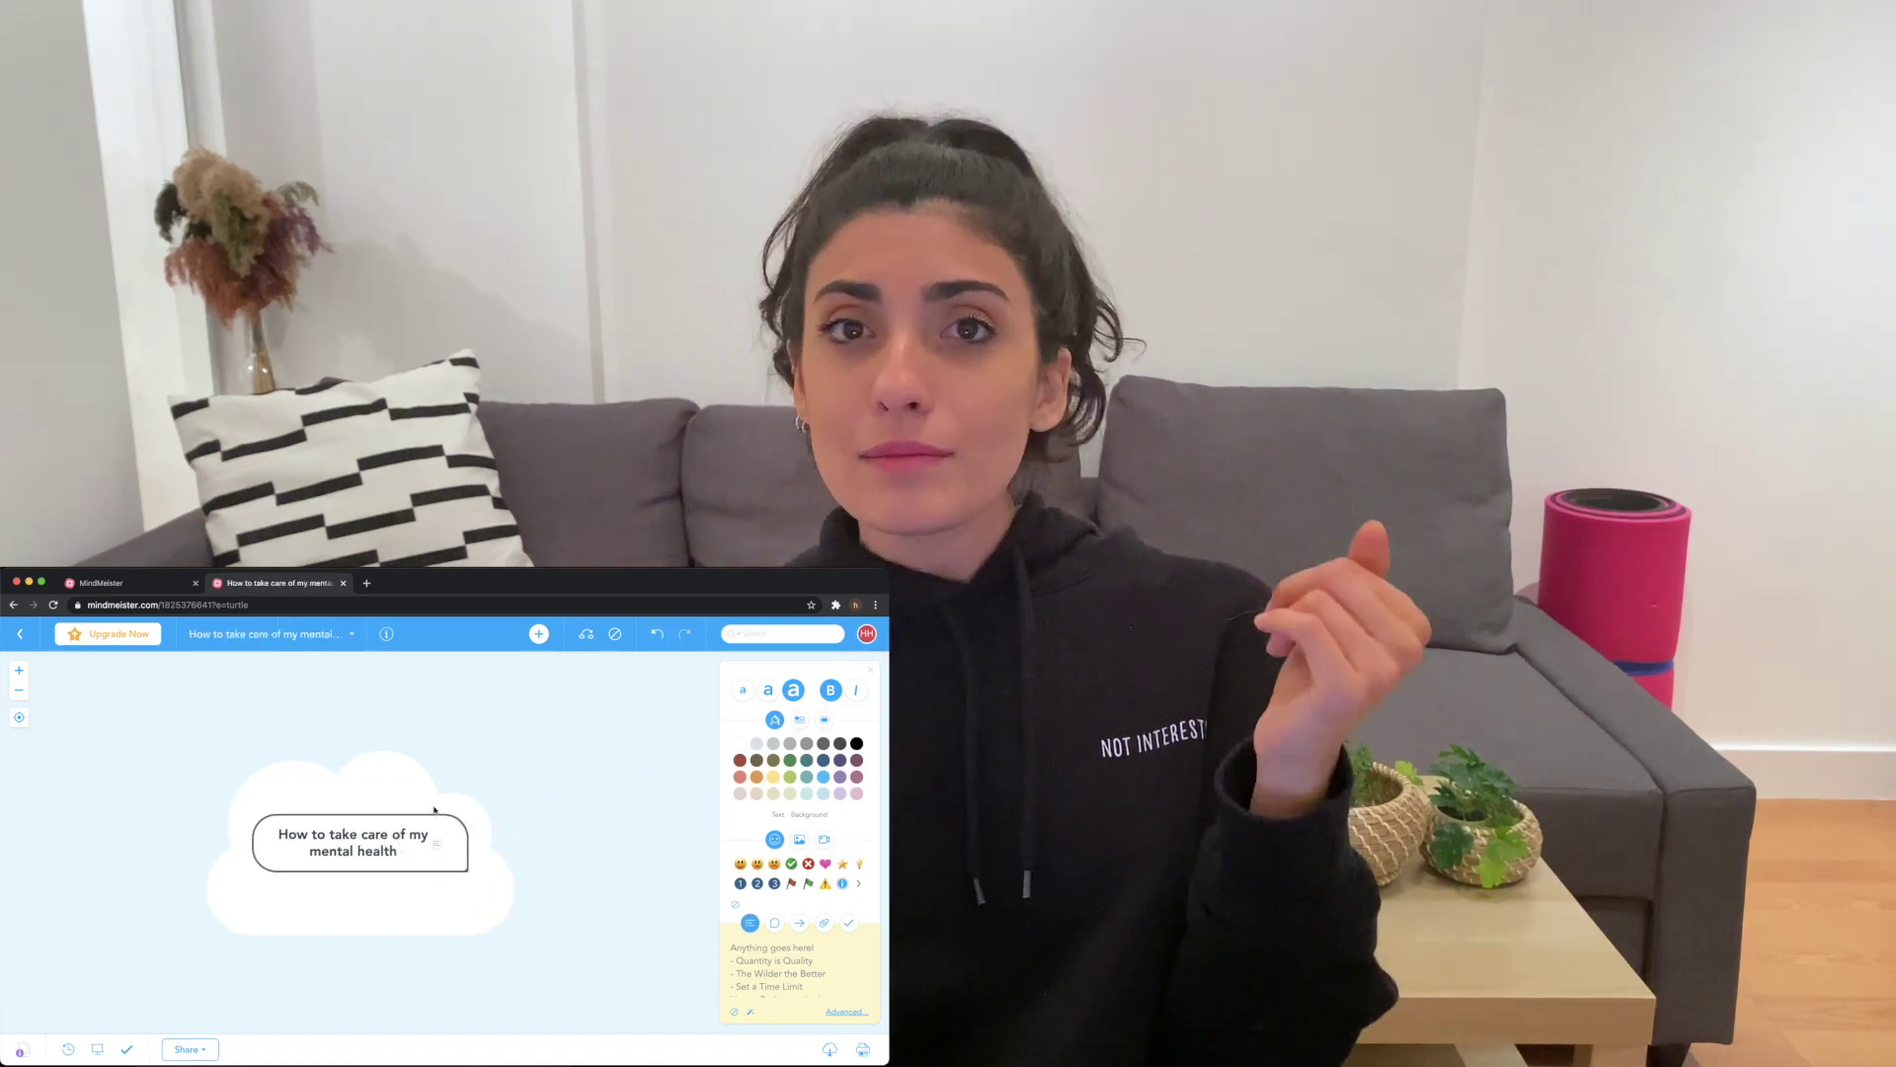
pyautogui.click(403, 855)
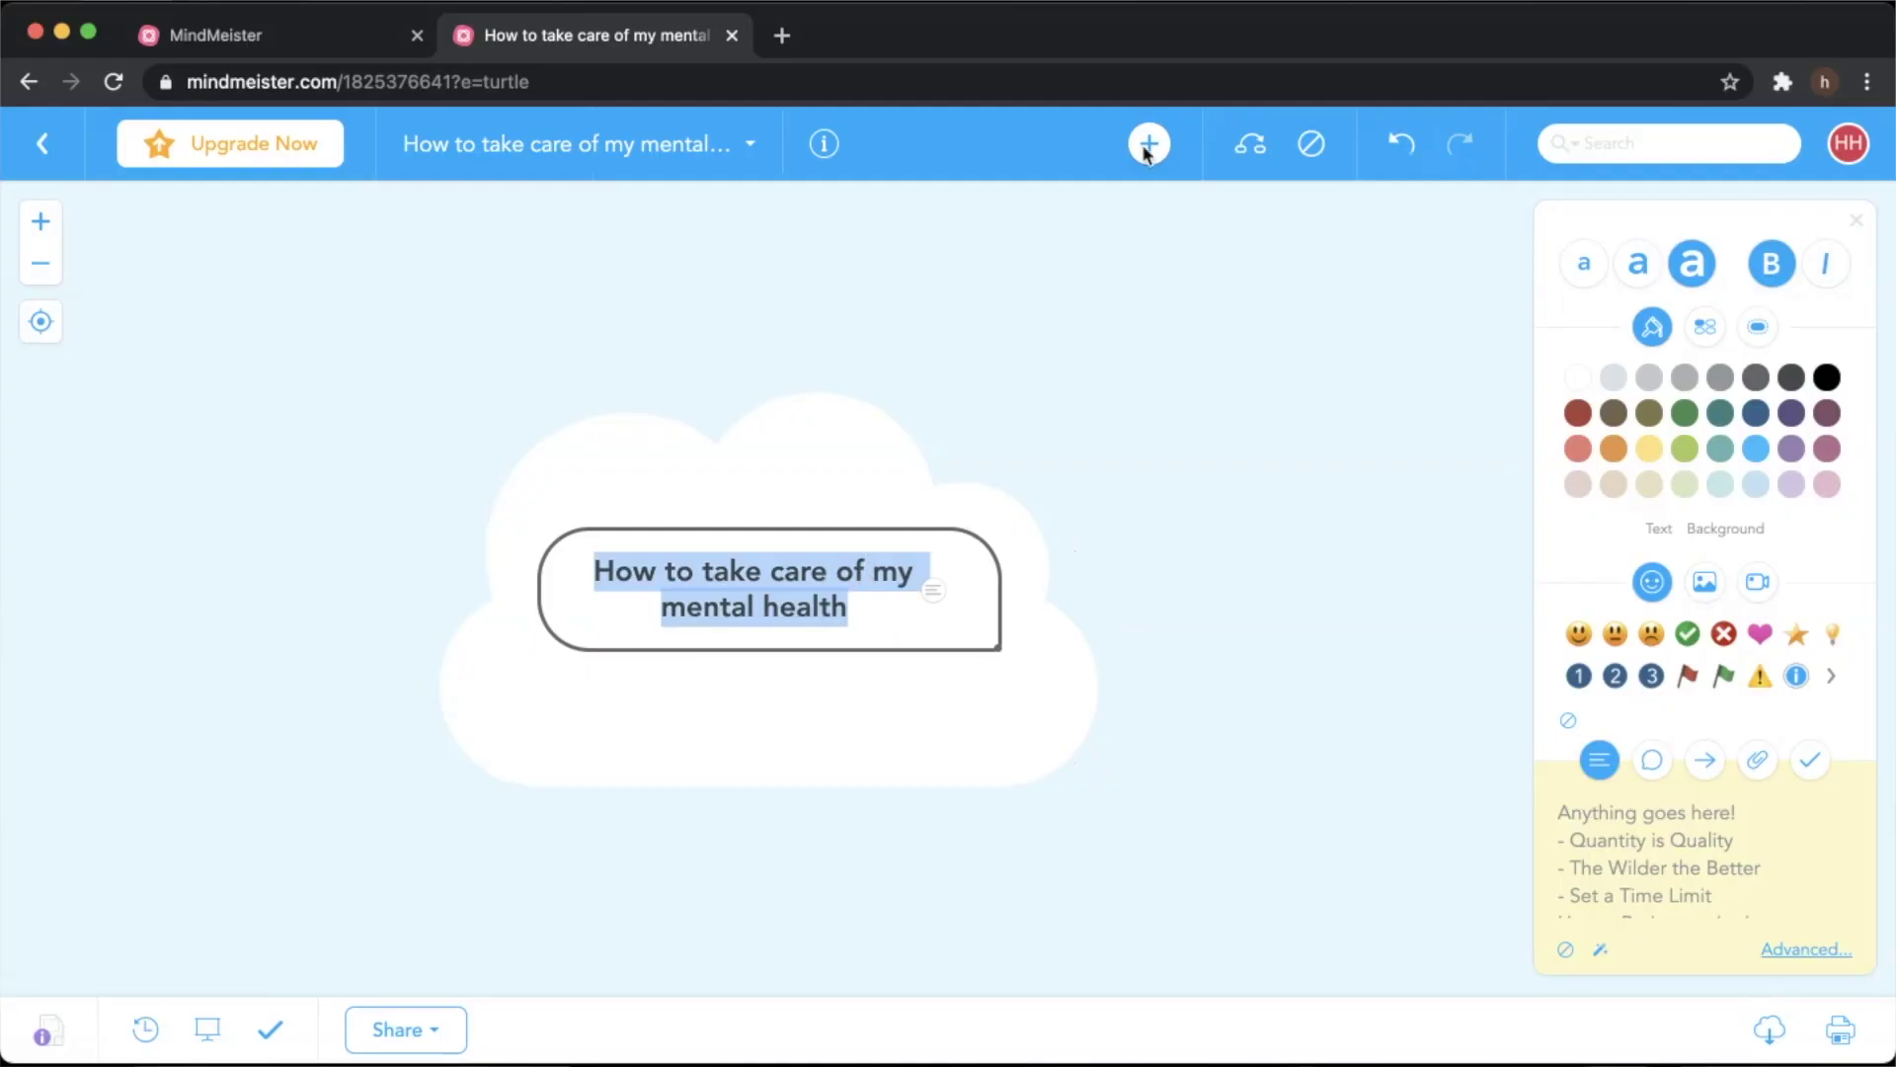
# - Add the 'I should exercise everyday or at least move my body everyday' branch and a 'minimum 8 hours of sleep' subtopic
pyautogui.click(1147, 146)
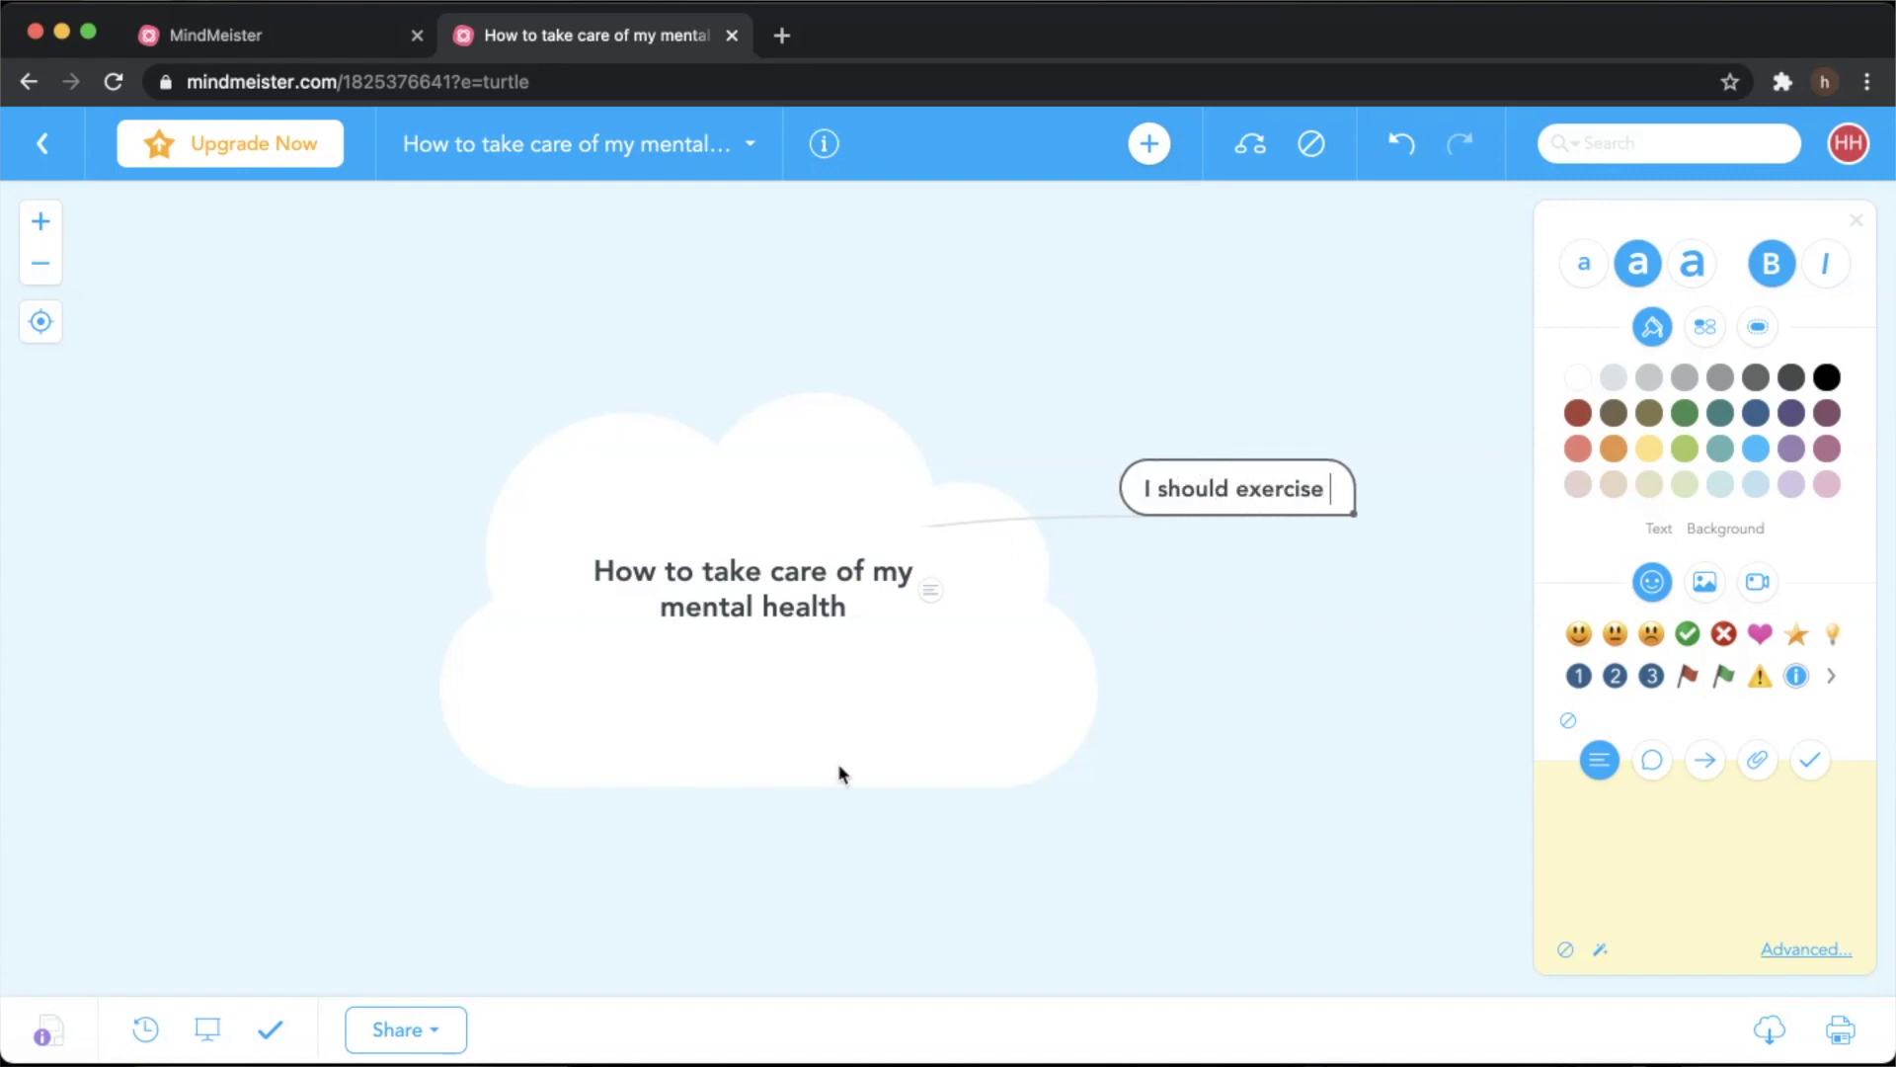
pyautogui.write('I should exercise everyday or at least move my body everyday')
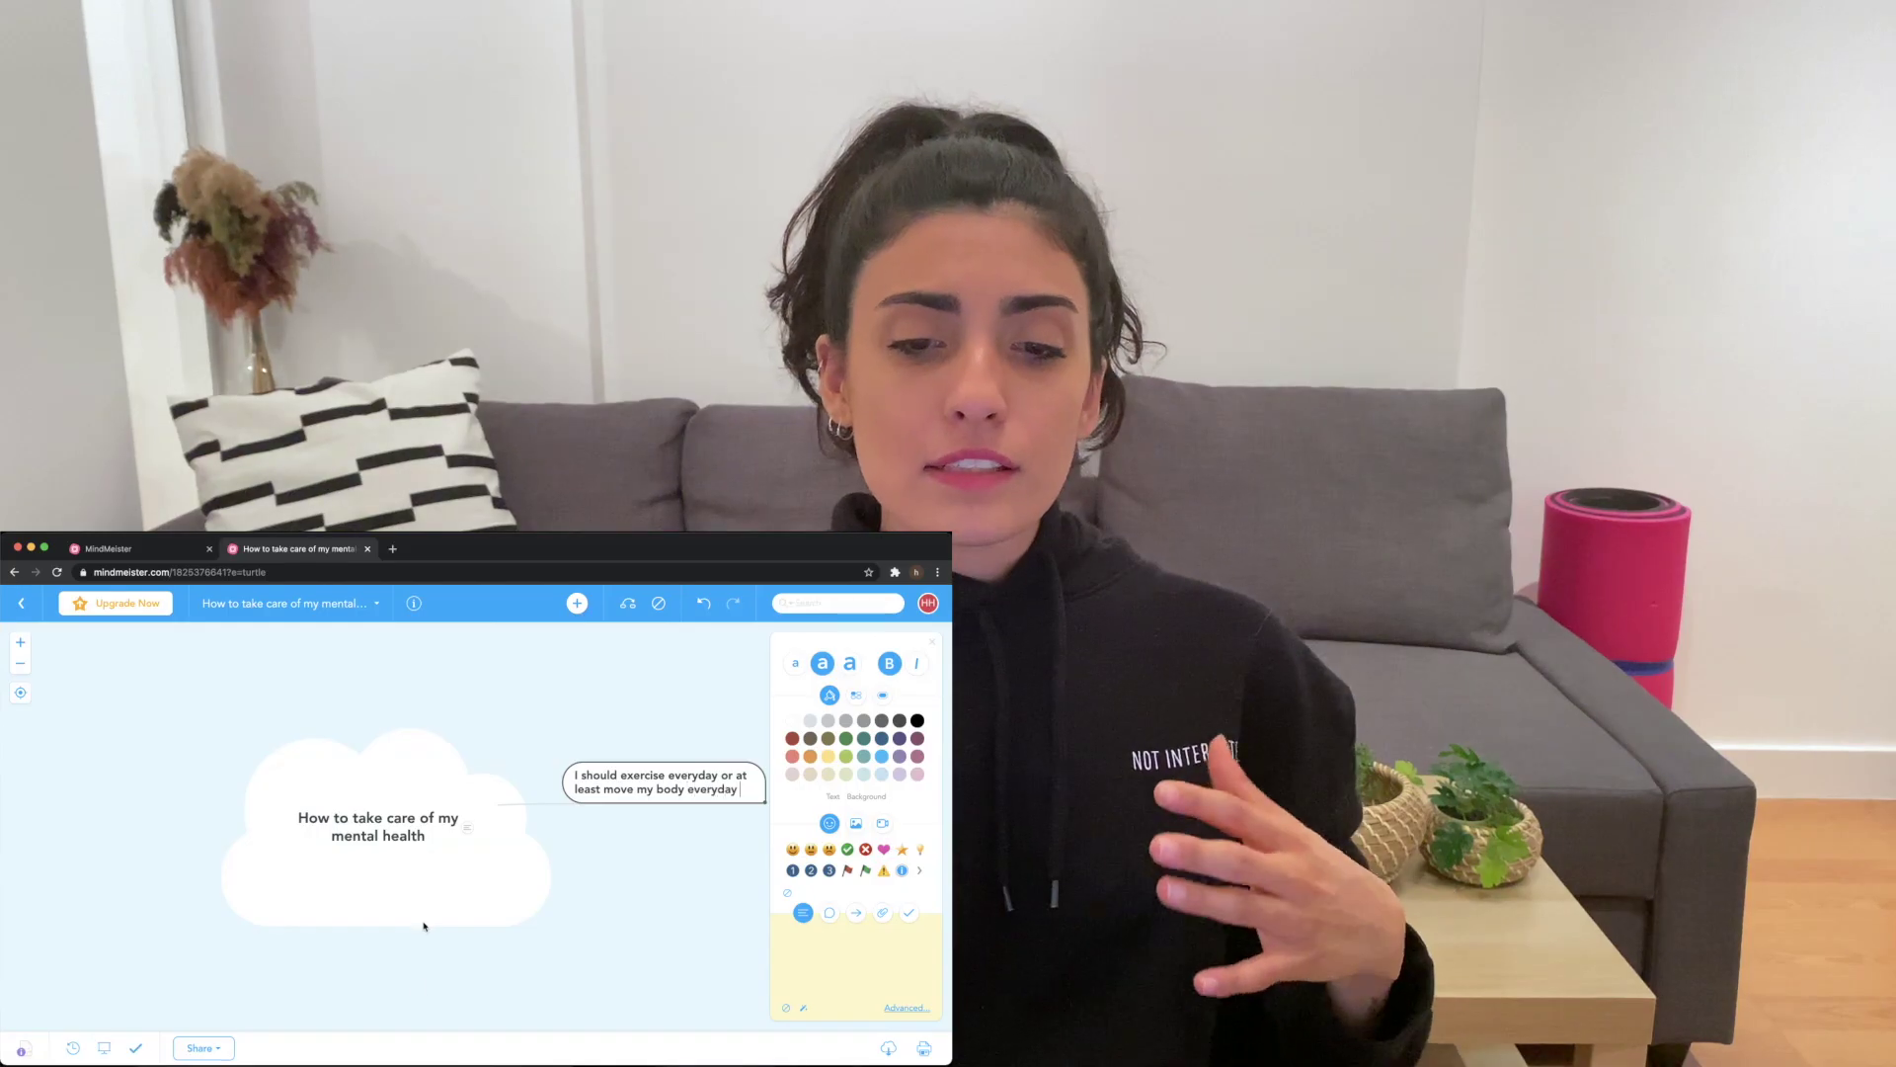
pyautogui.click(461, 797)
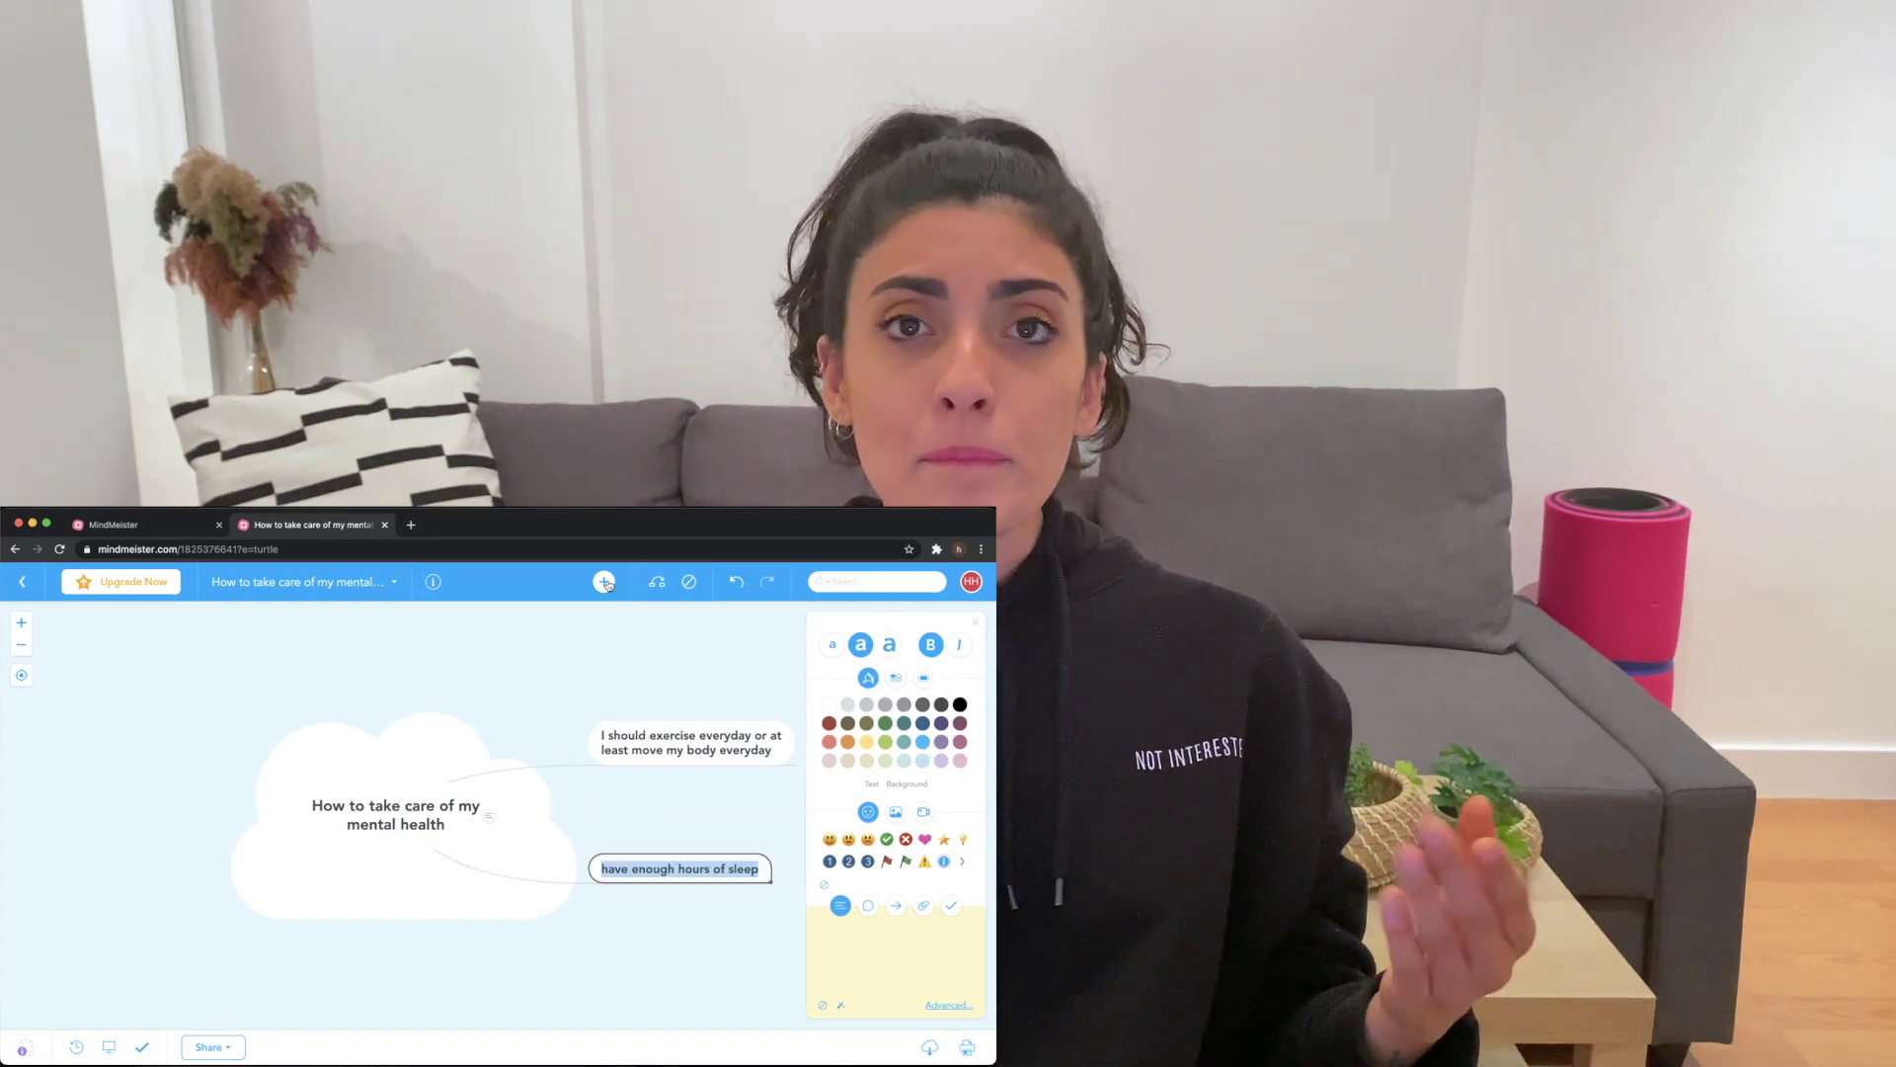
pyautogui.press('Tab')
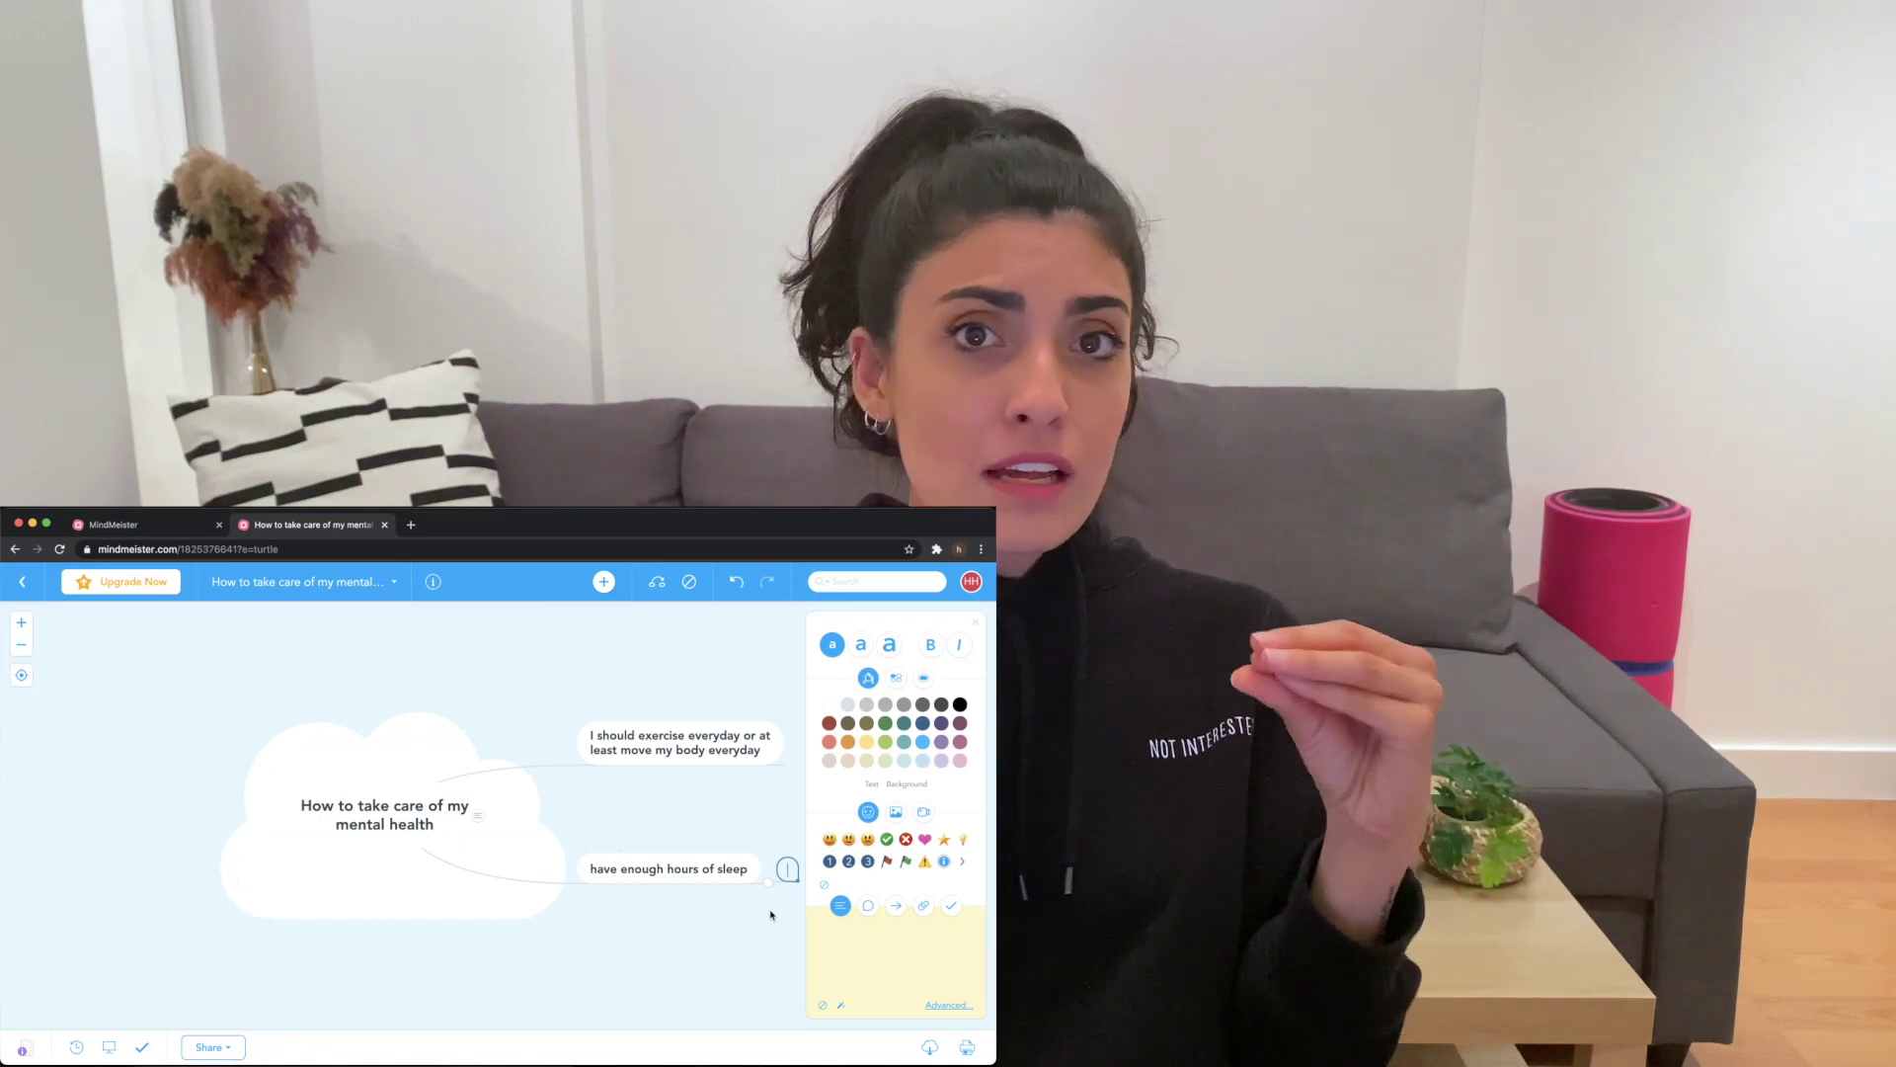
pyautogui.write('minimum')
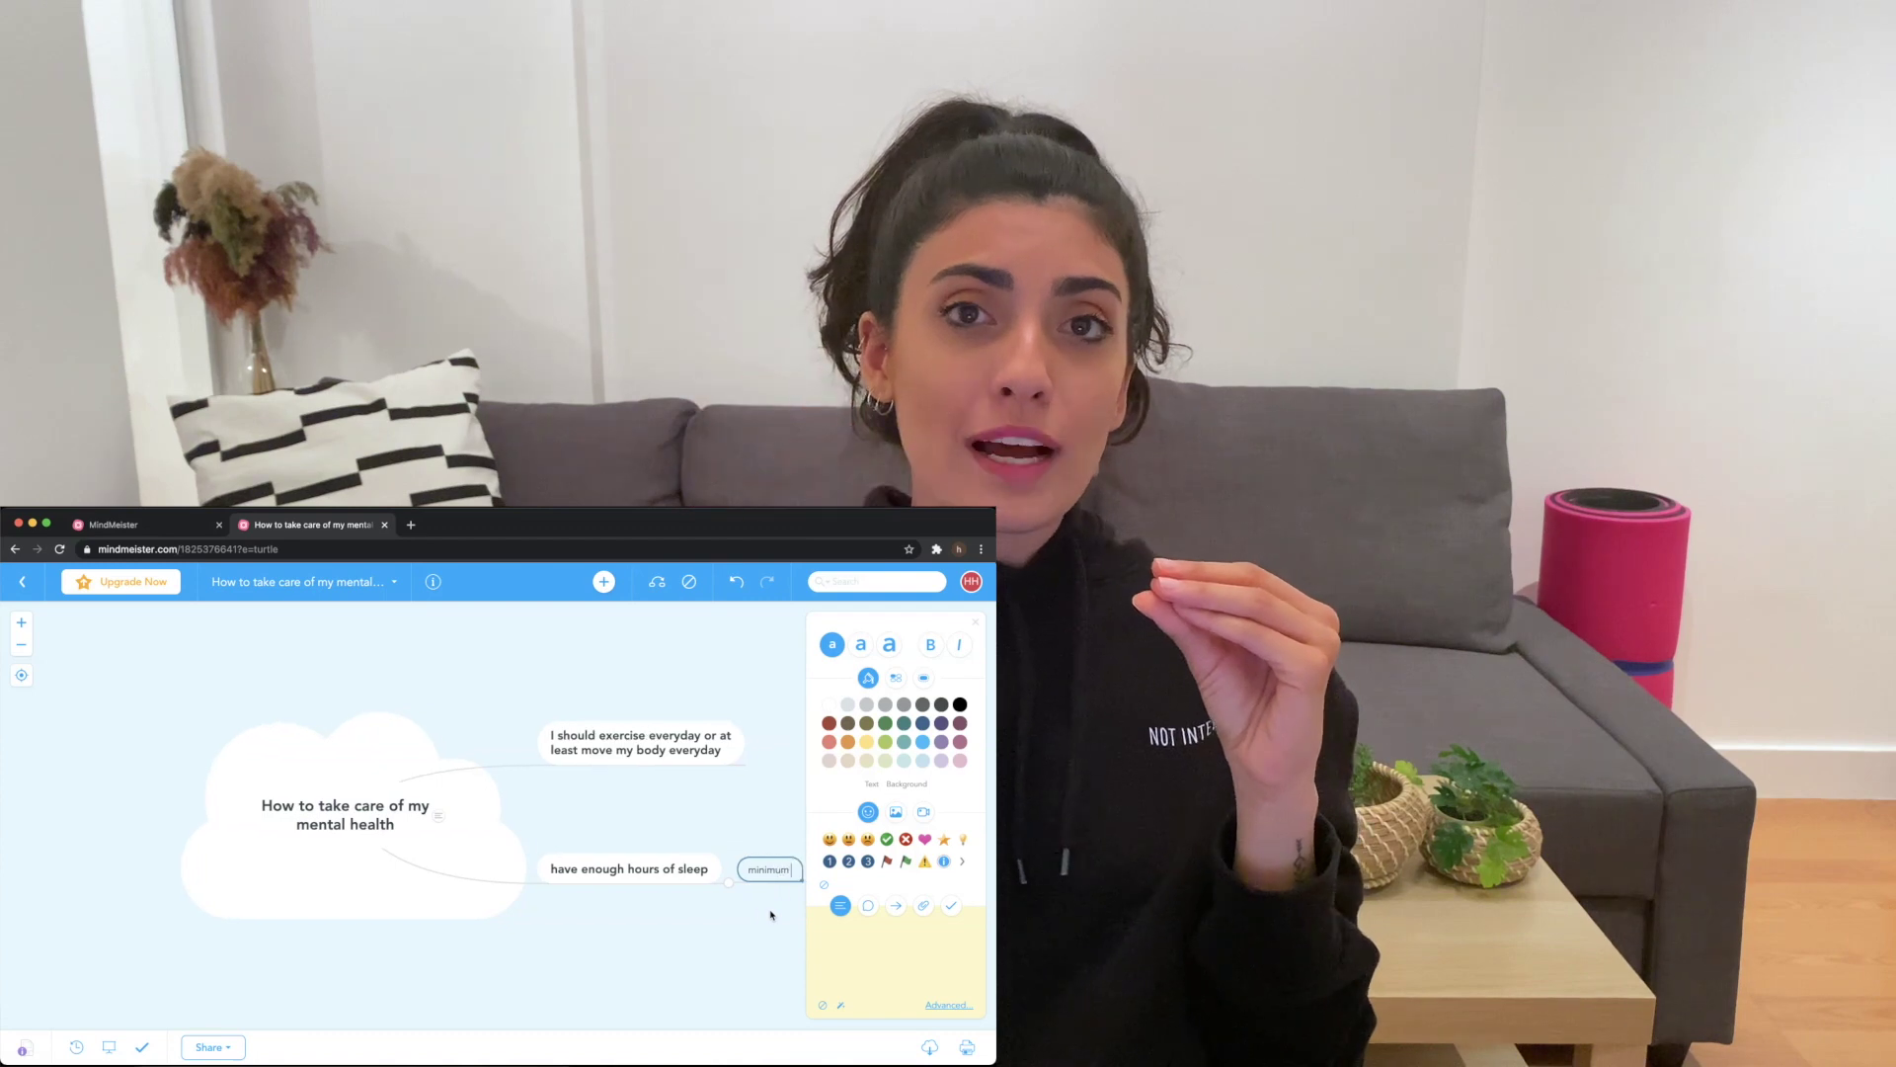
pyautogui.write(' 8')
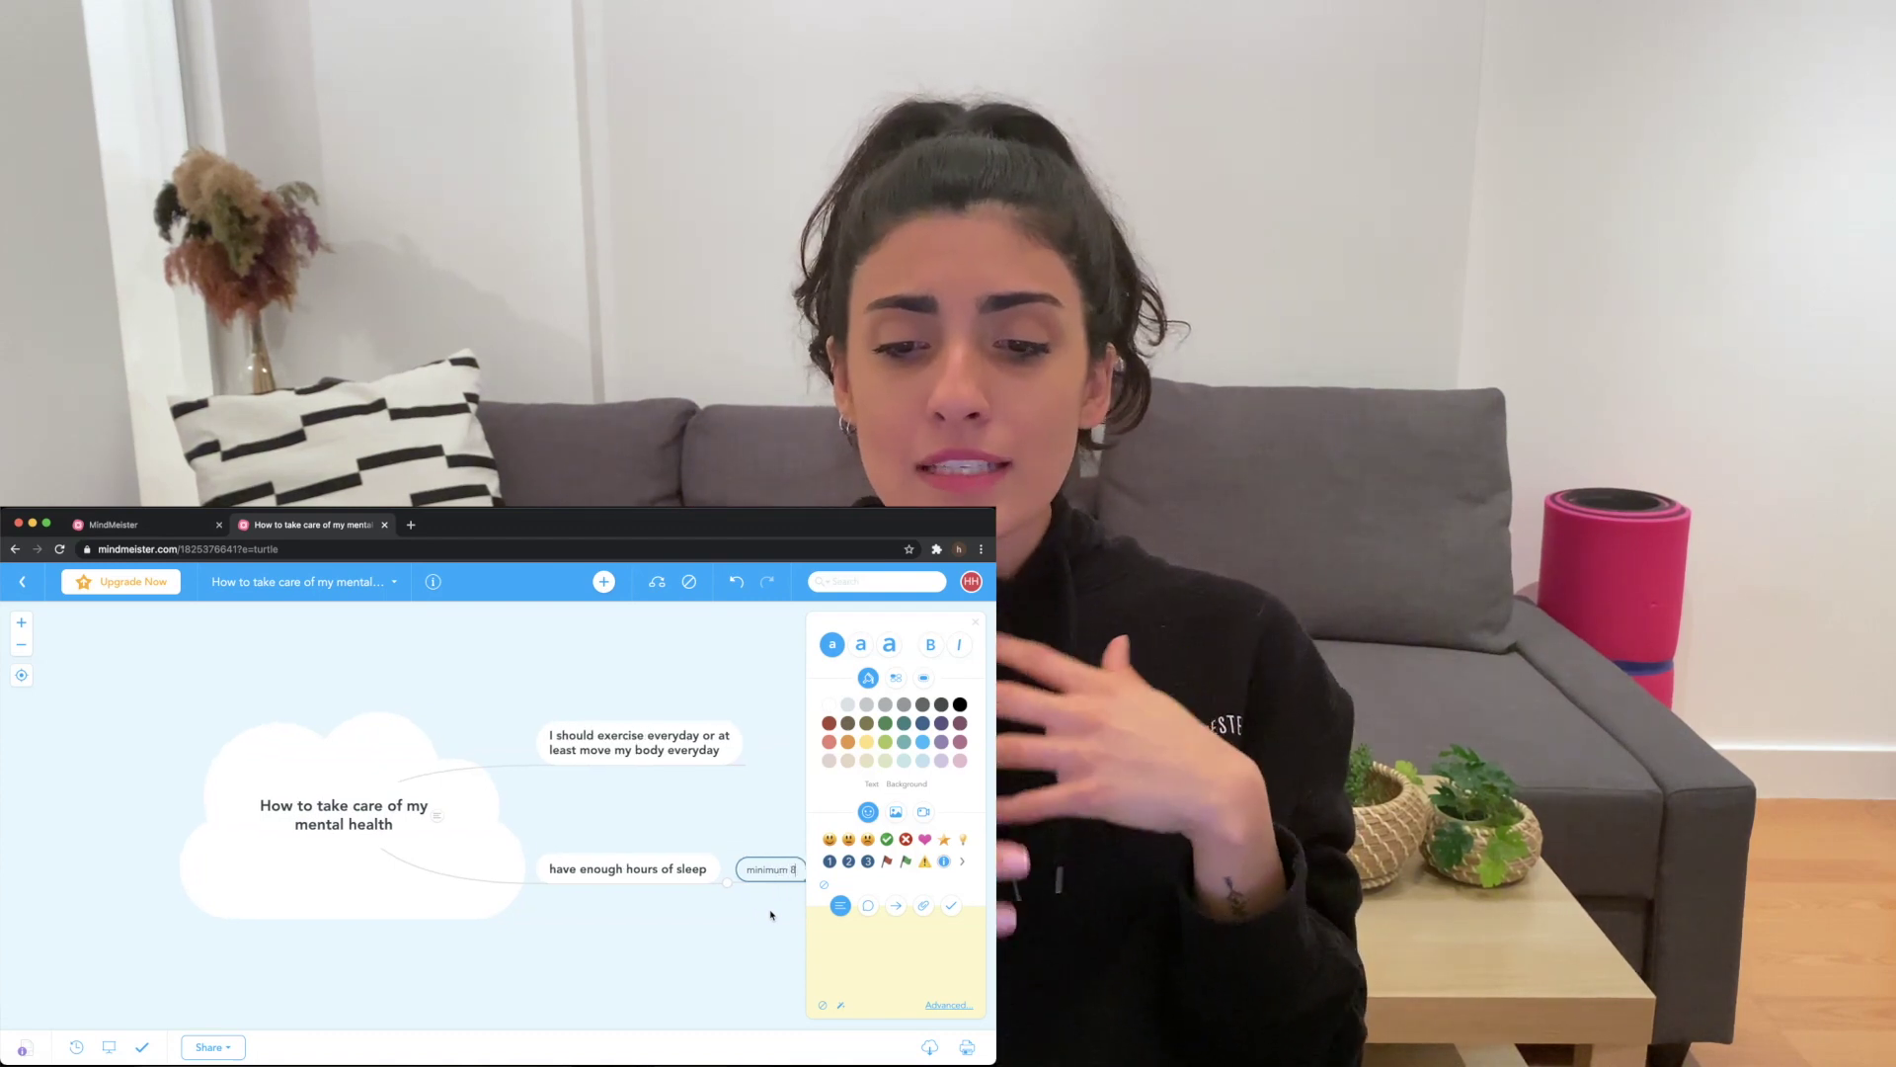
pyautogui.write(' hours of s')
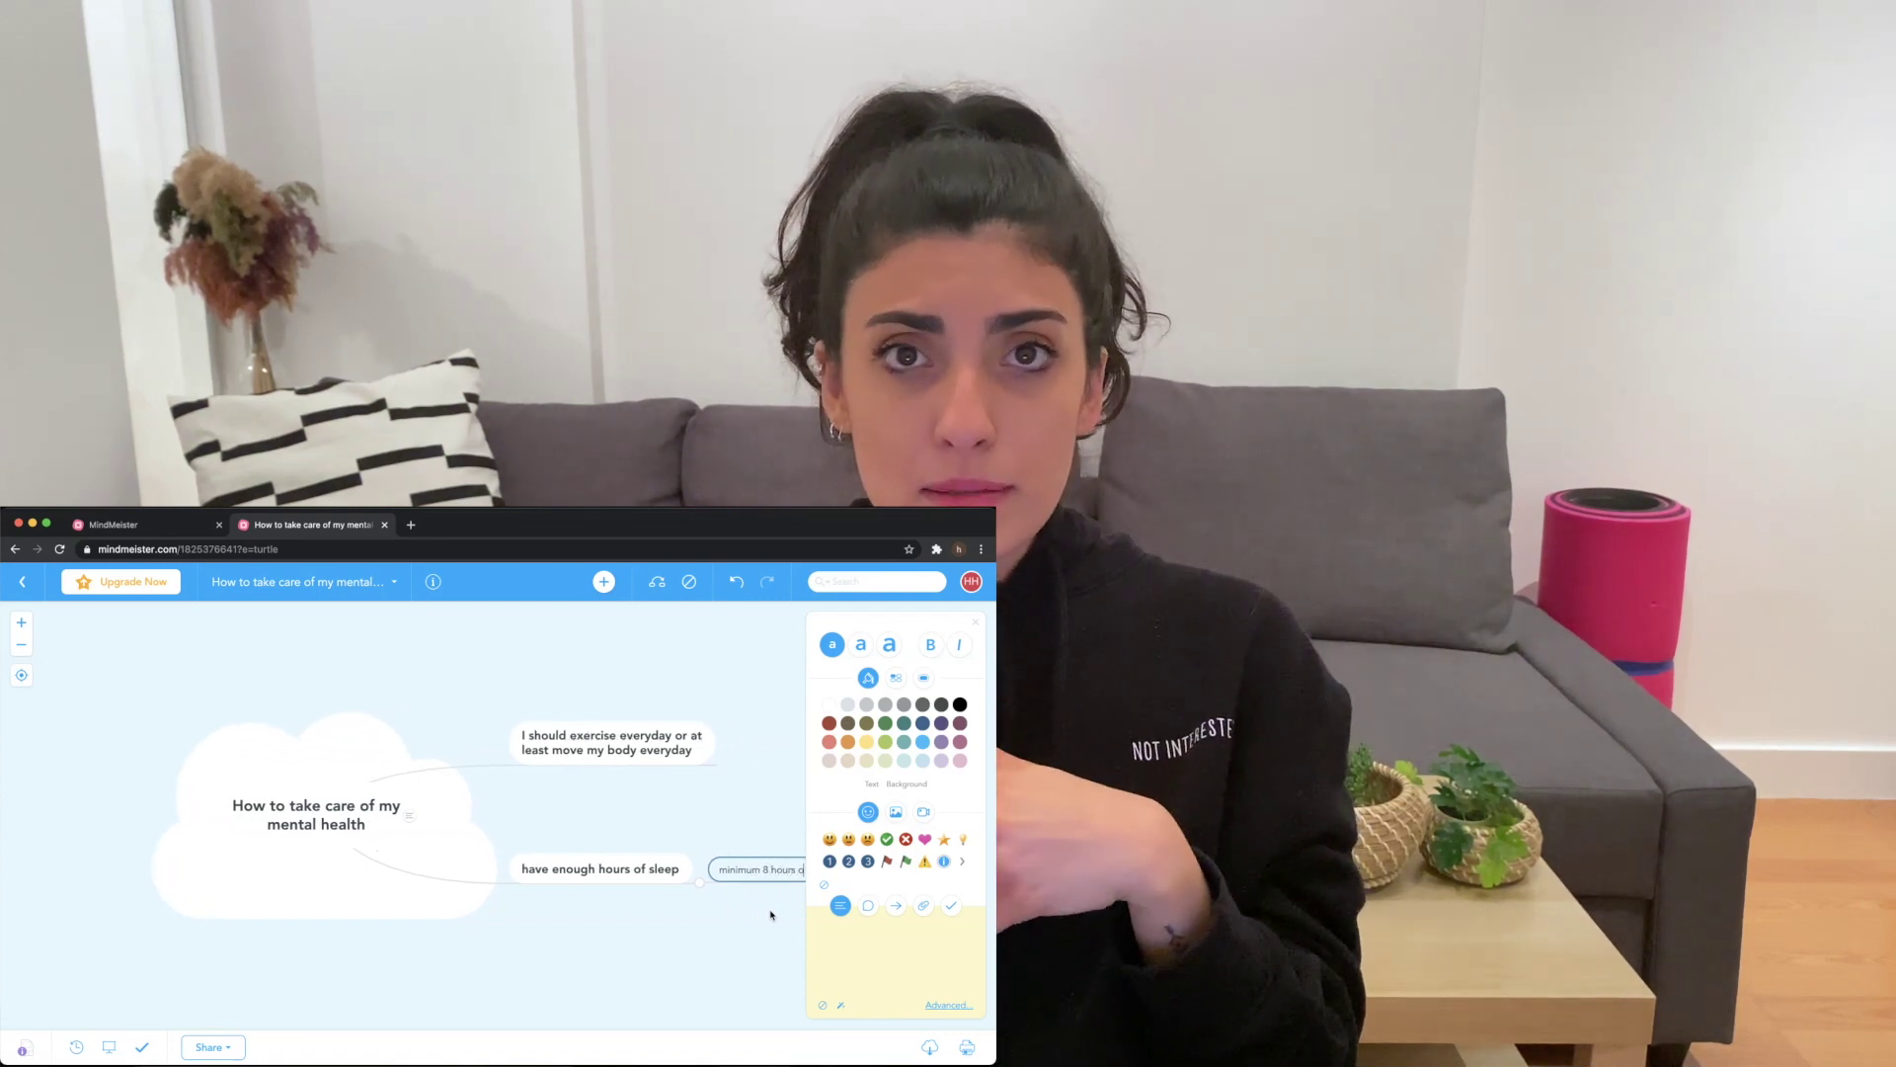
pyautogui.write('leep')
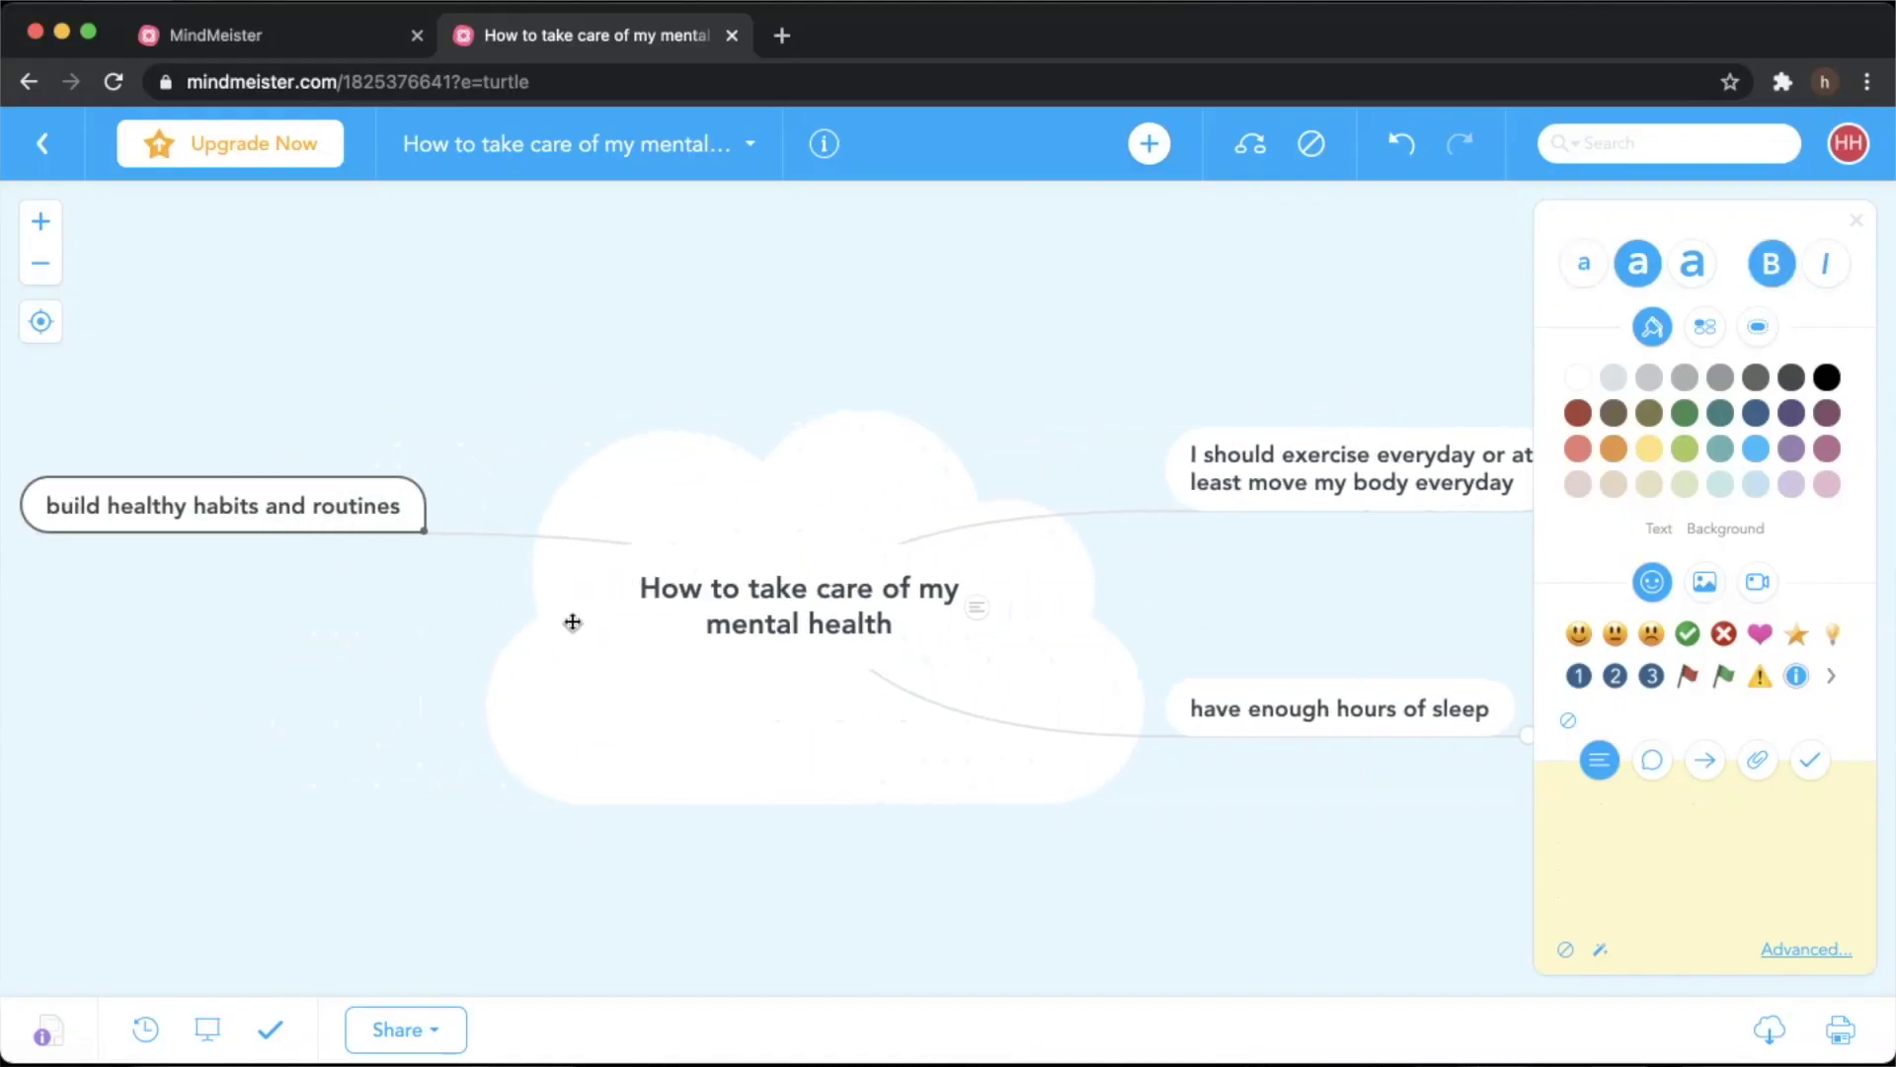
# - Add 'reading everyday' and 'learning a new lang' under healthy habits, plus a mindfulness topic
pyautogui.click(361, 526)
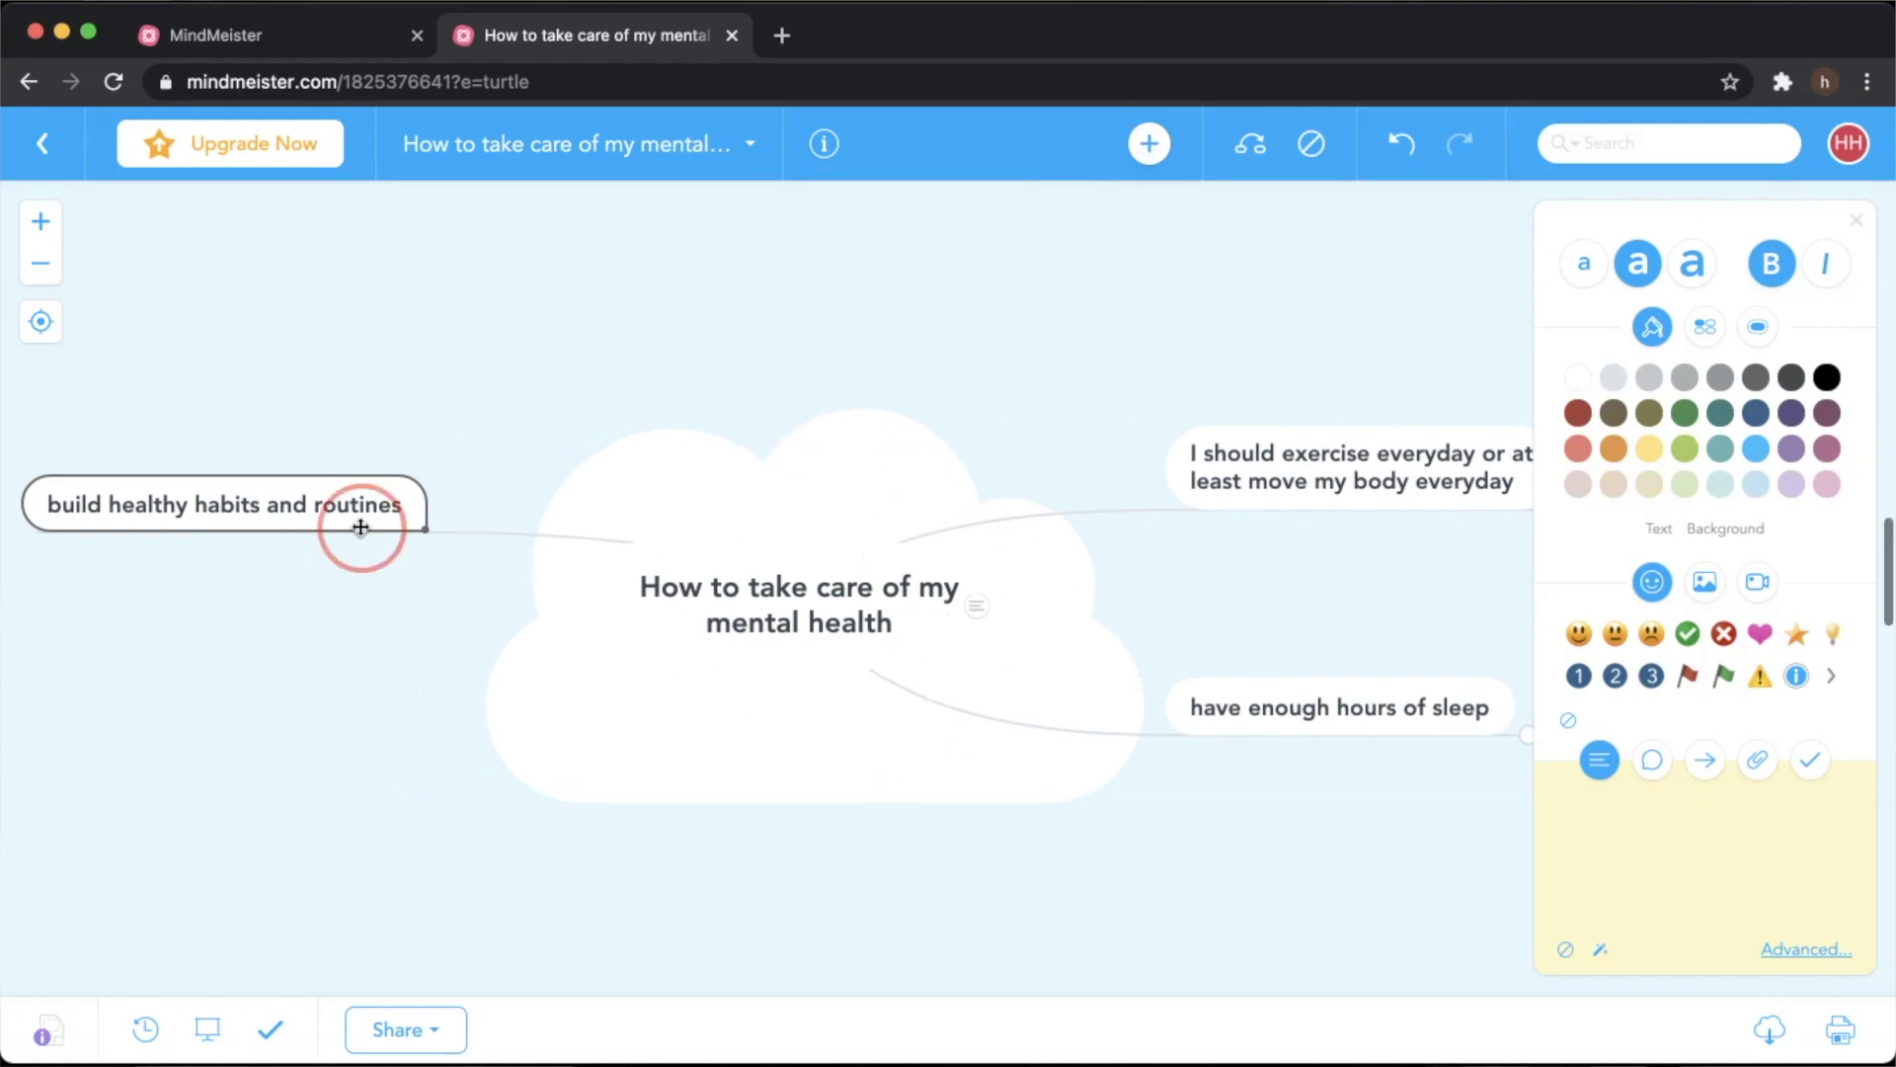
pyautogui.click(1126, 148)
pyautogui.write('reading everyday')
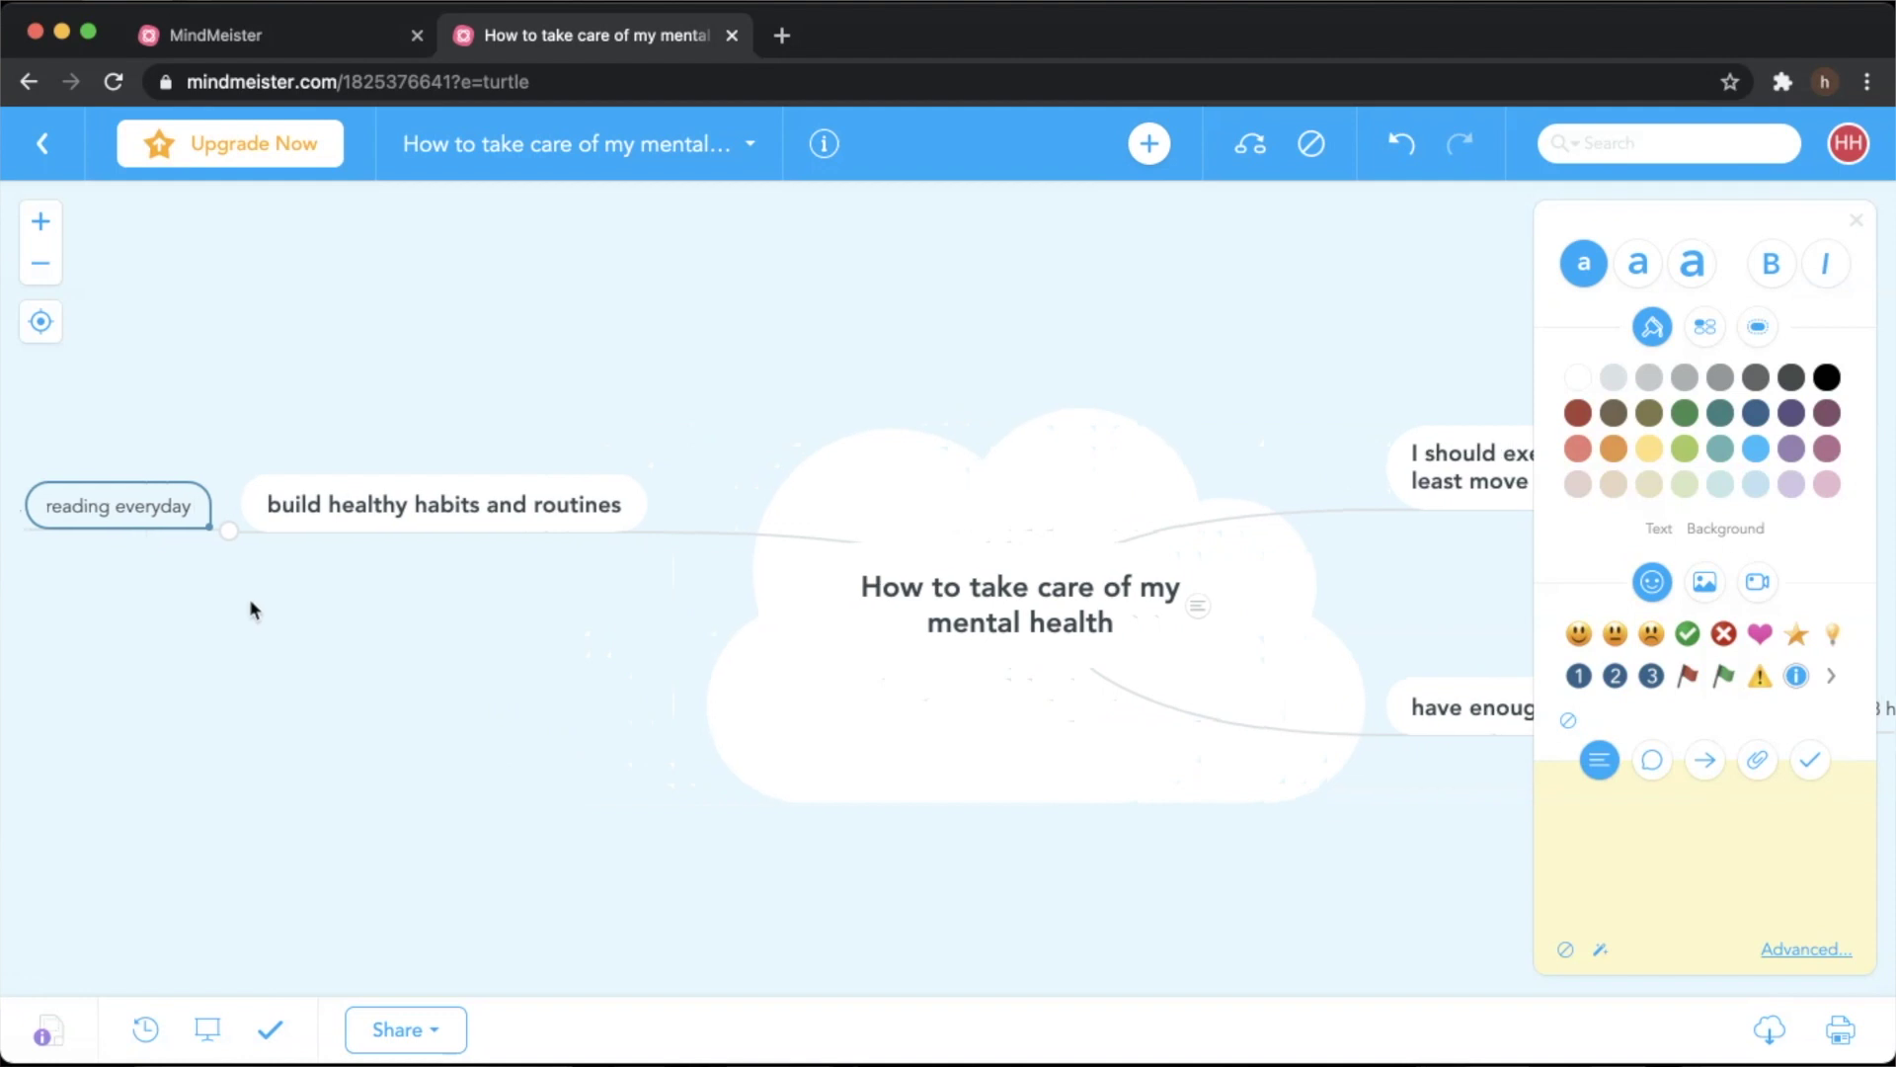
pyautogui.click(1148, 145)
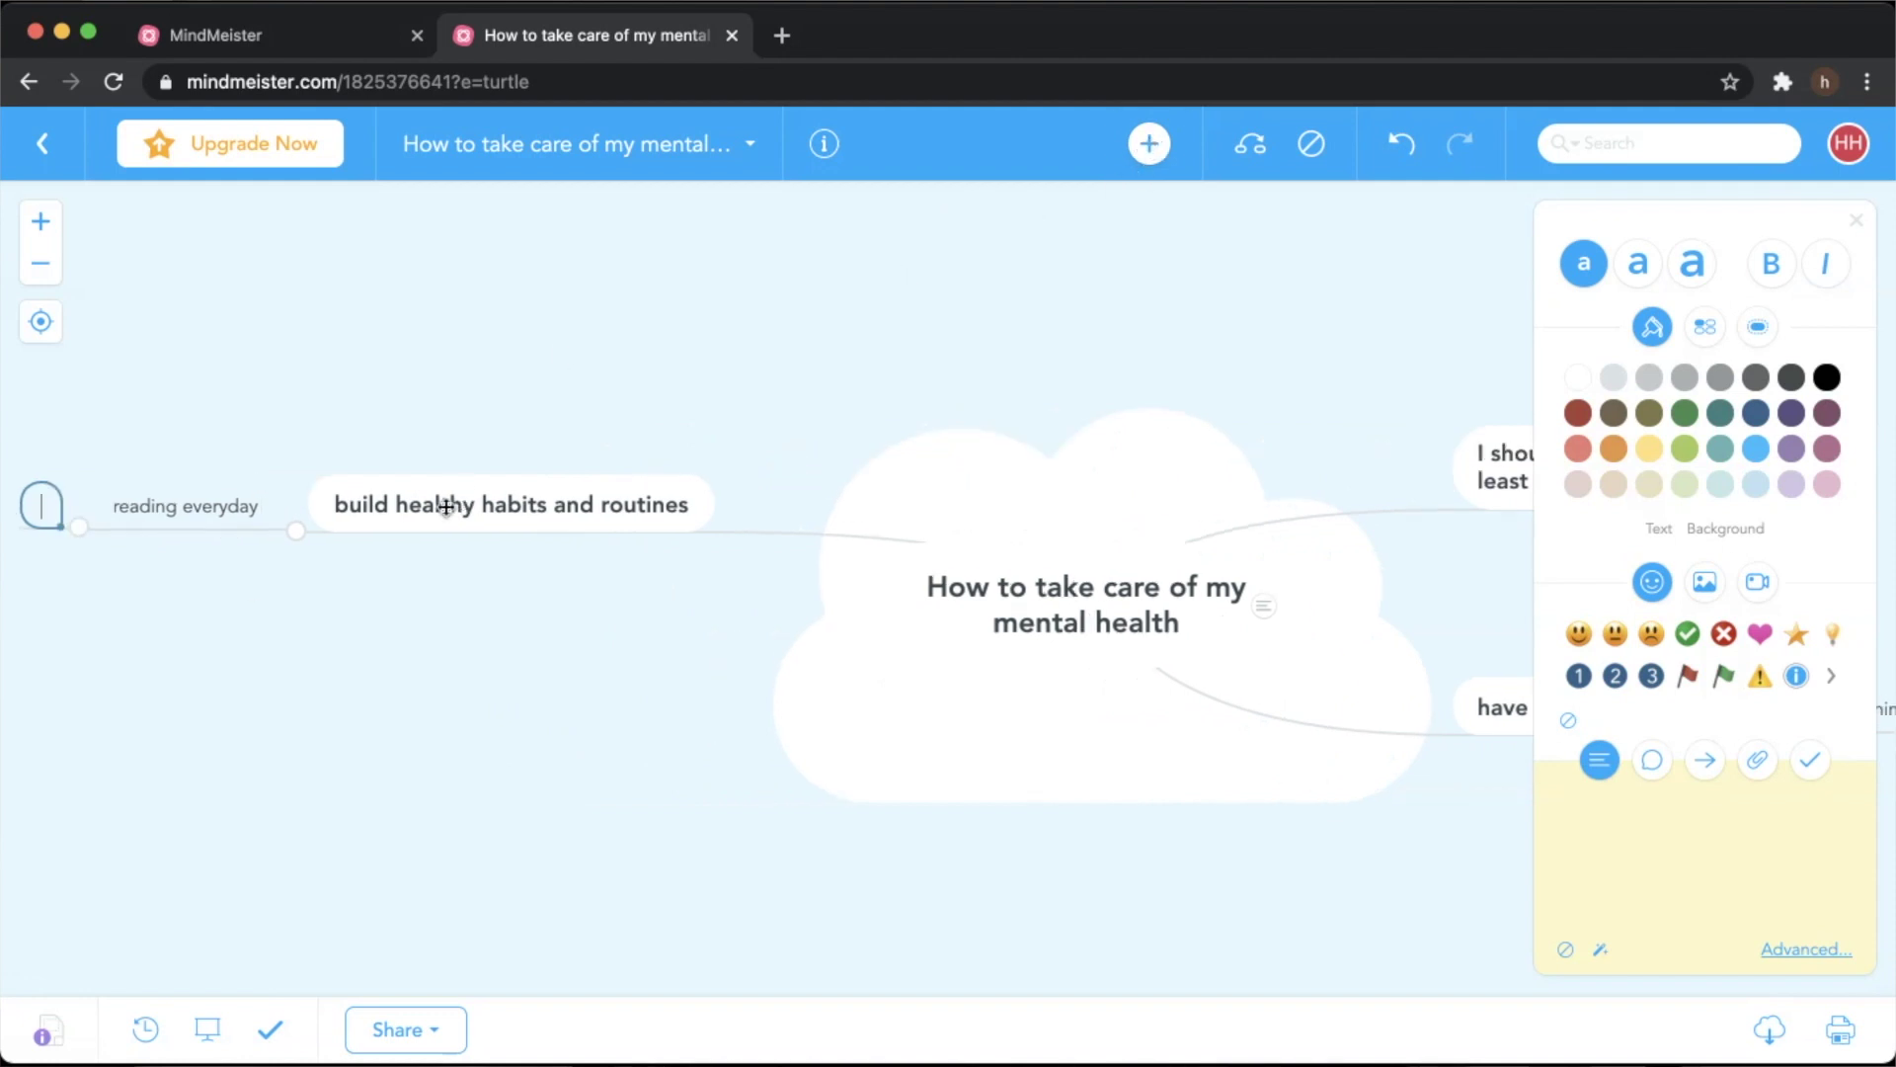
pyautogui.write('learning a new language')
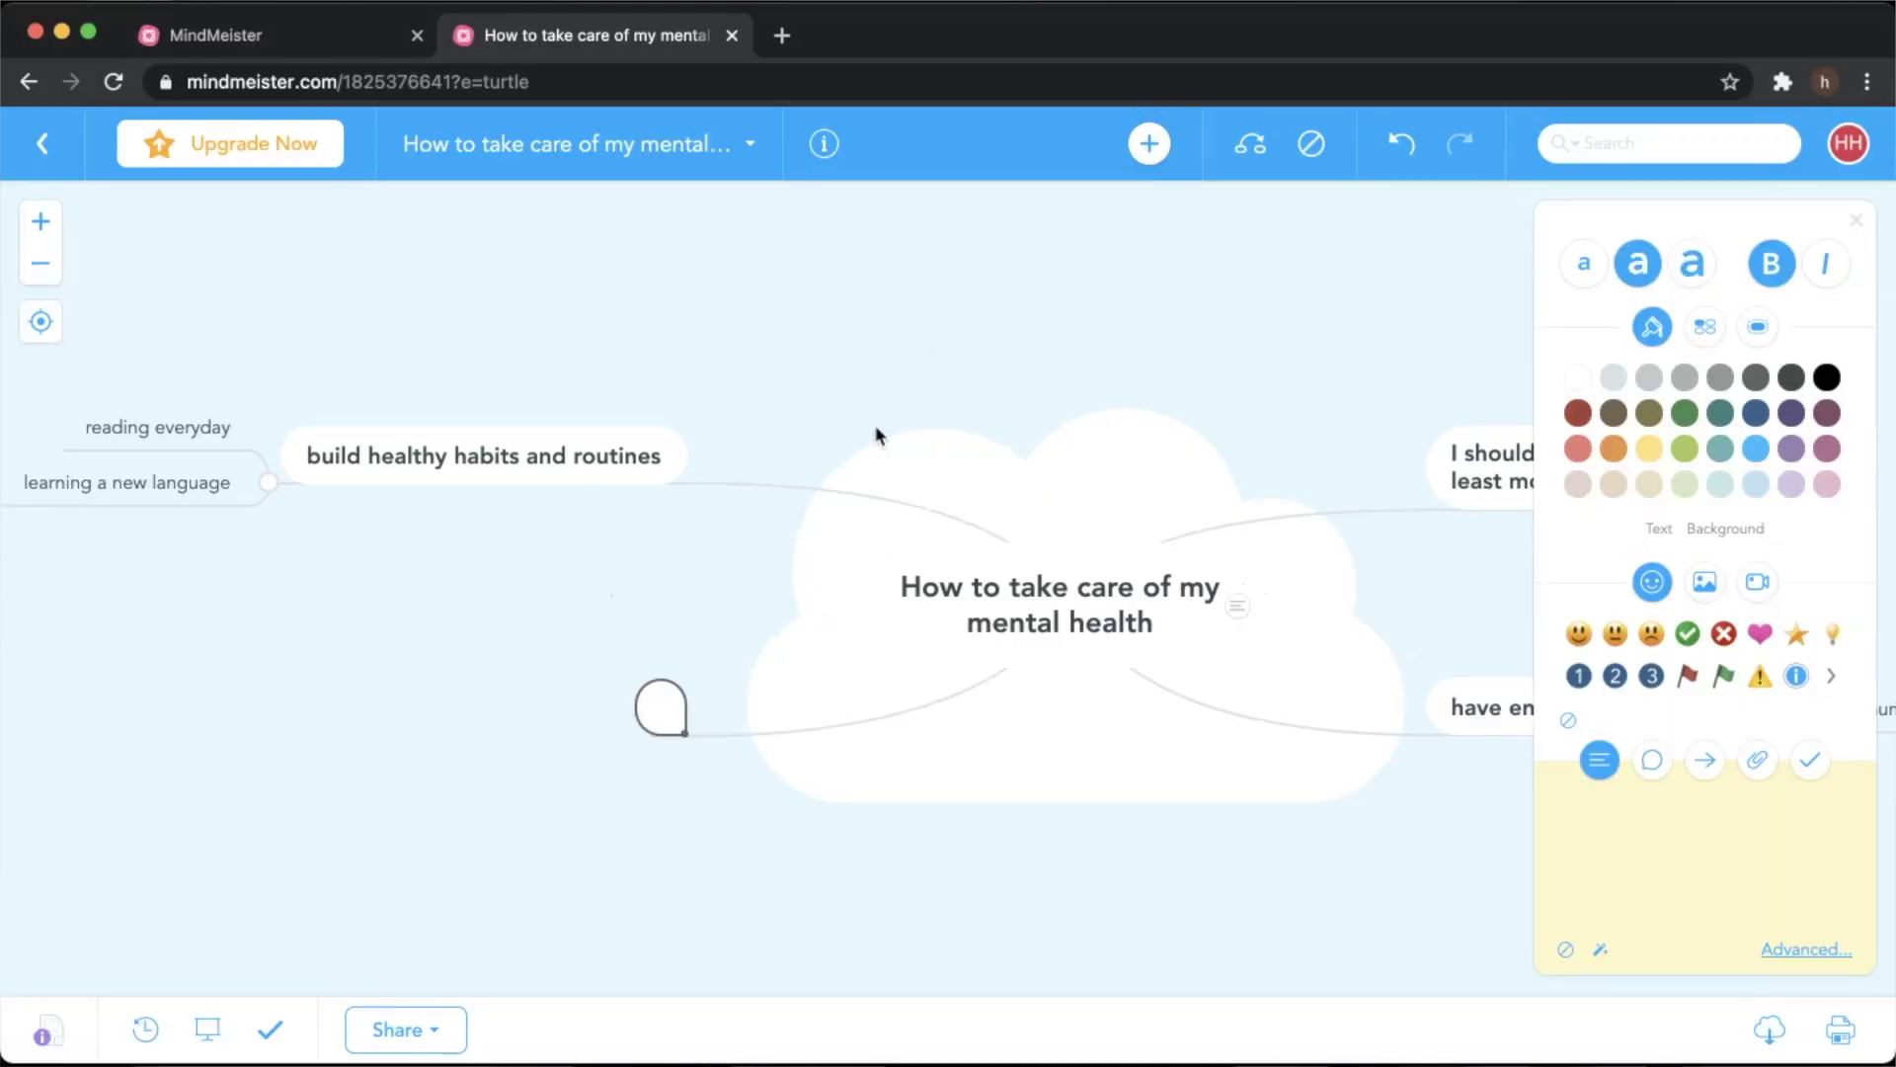
pyautogui.write('mindfulness')
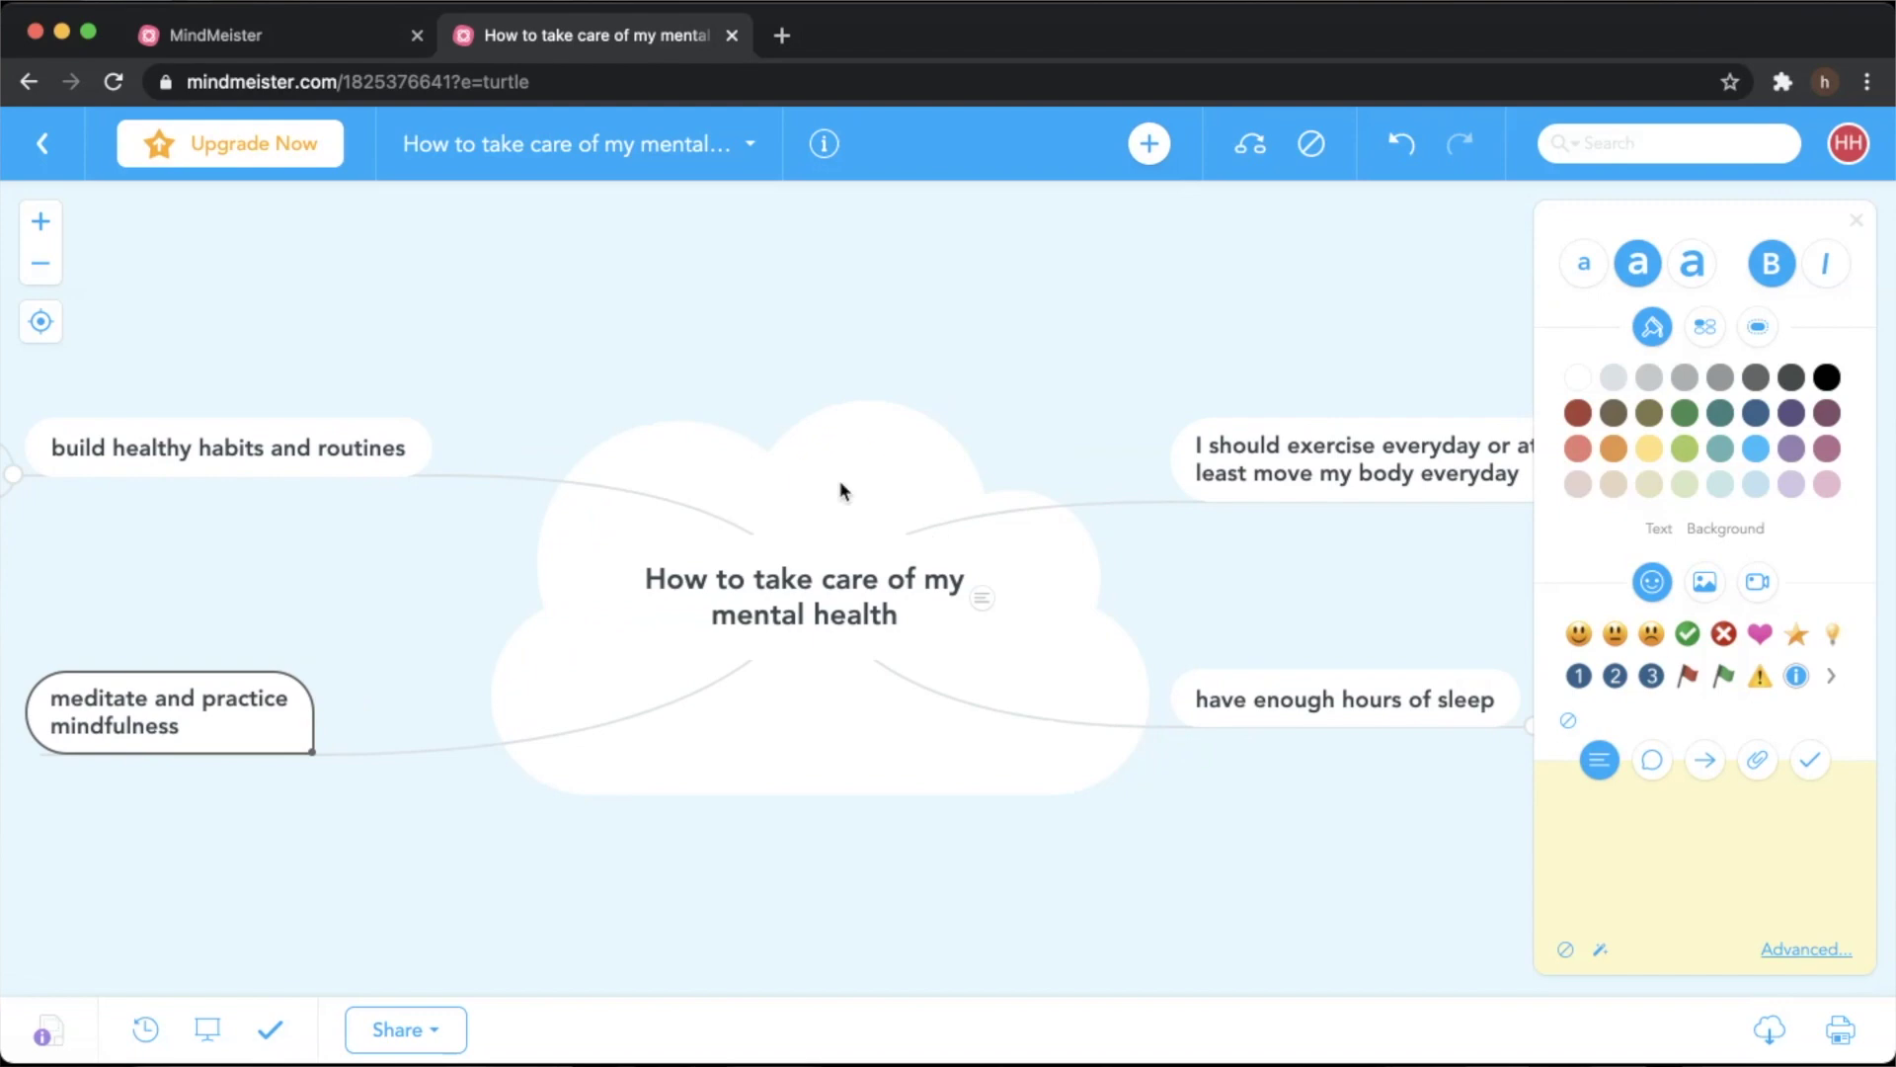
# - Select the central topic and open its Customize formatting options to make the title blue italic
pyautogui.doubleClick(888, 481)
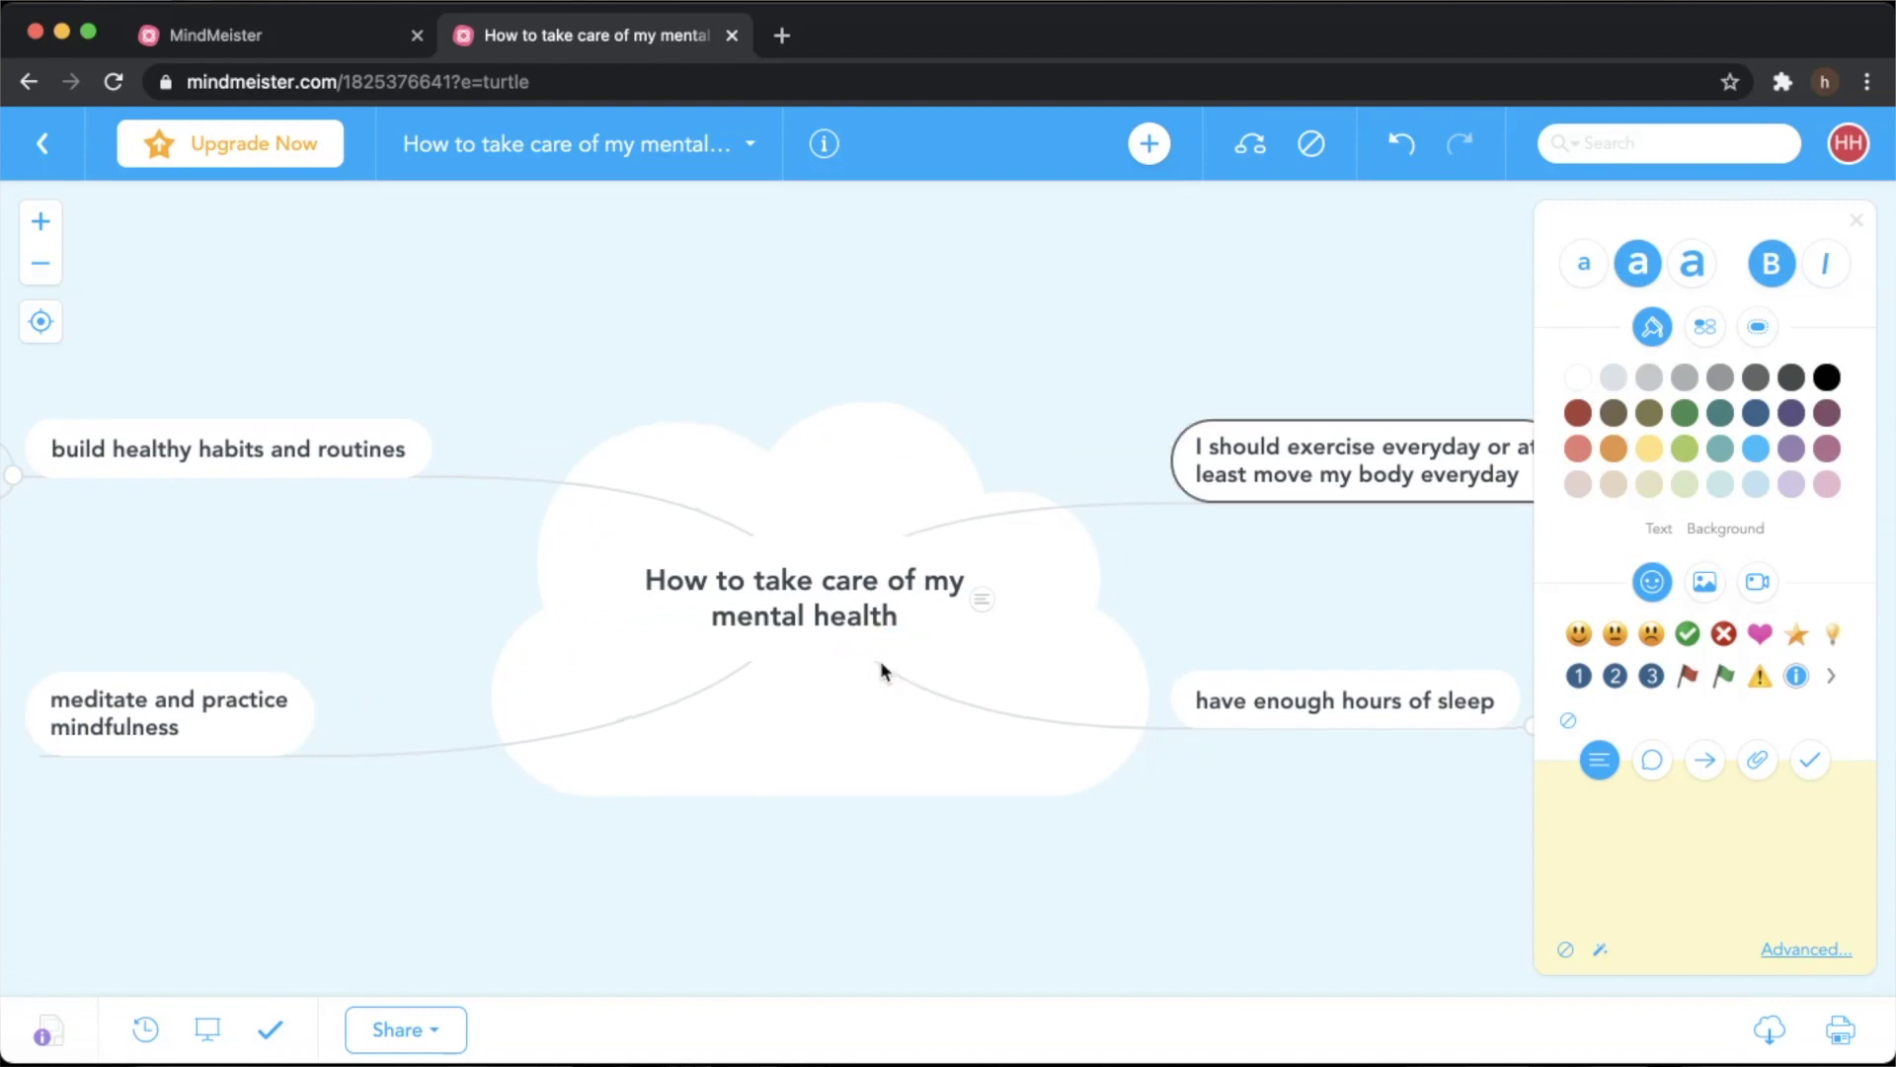
pyautogui.click(851, 611)
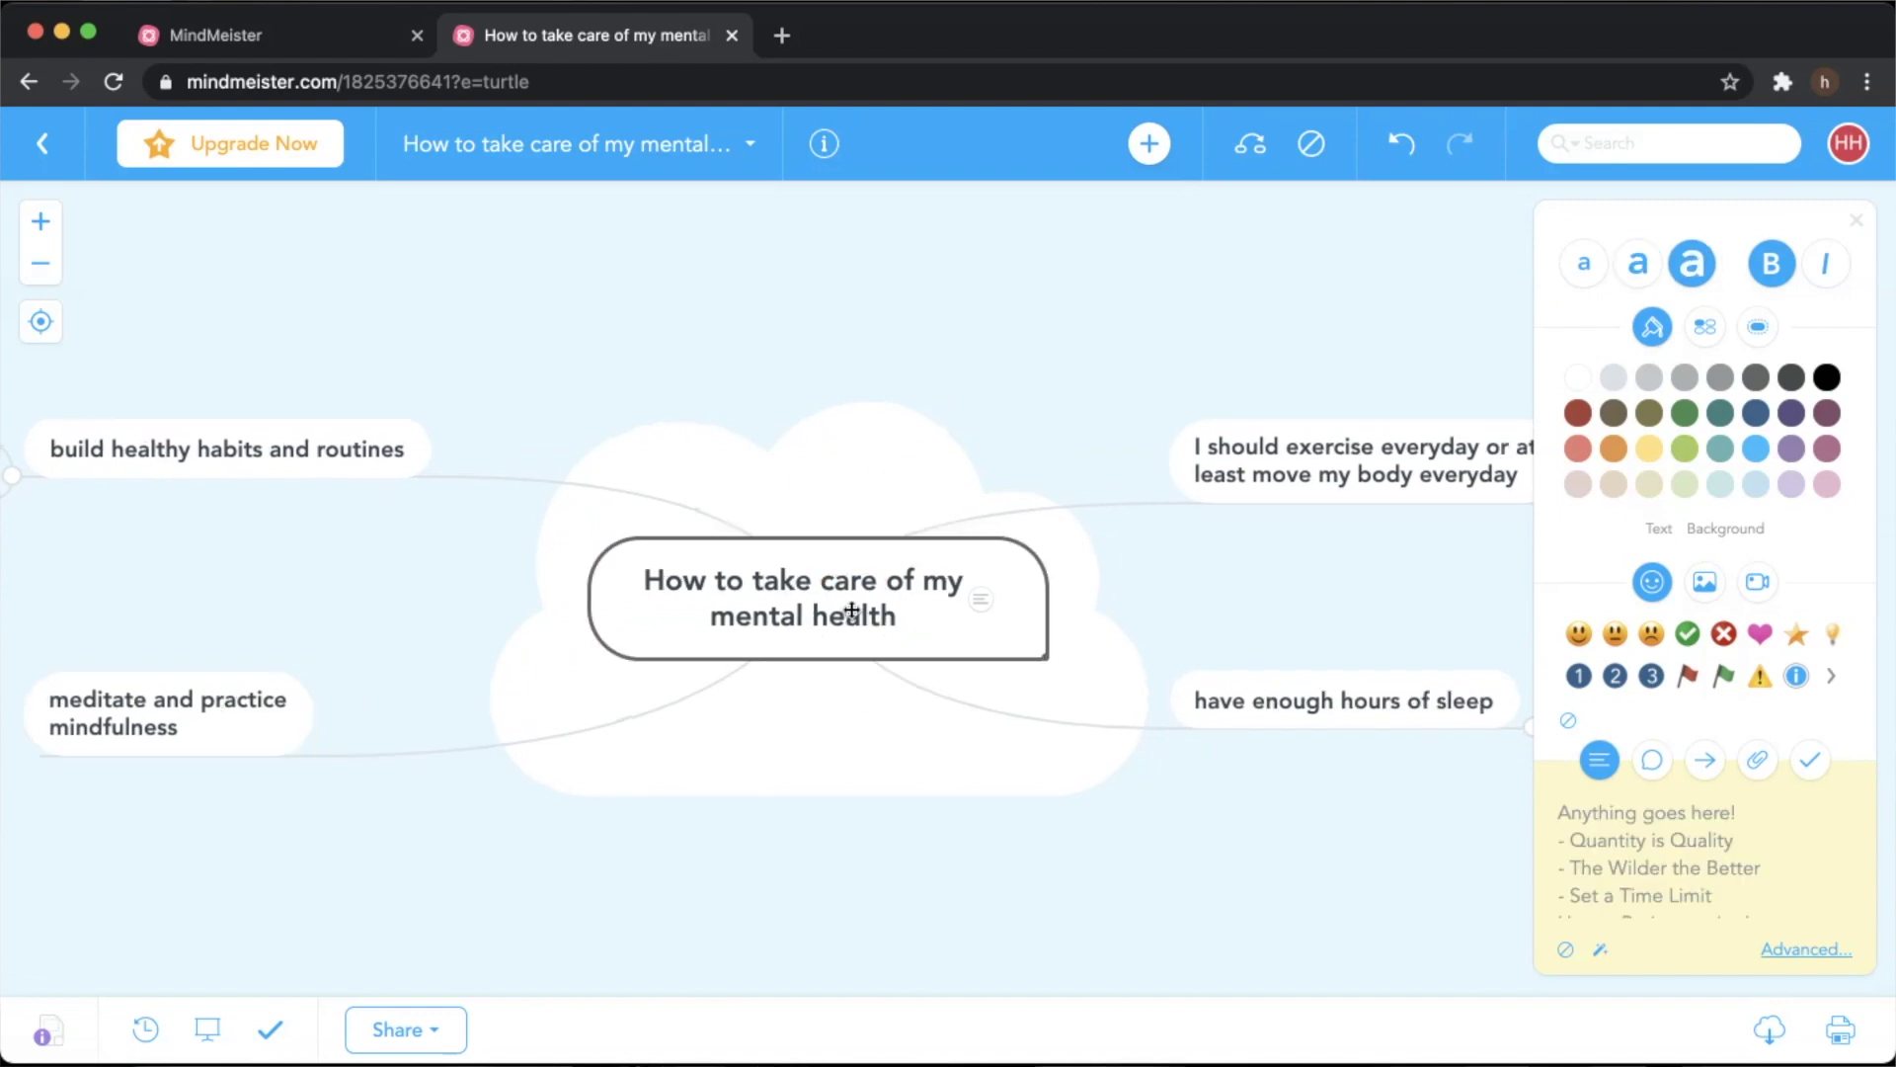
pyautogui.click(1714, 326)
pyautogui.click(1802, 506)
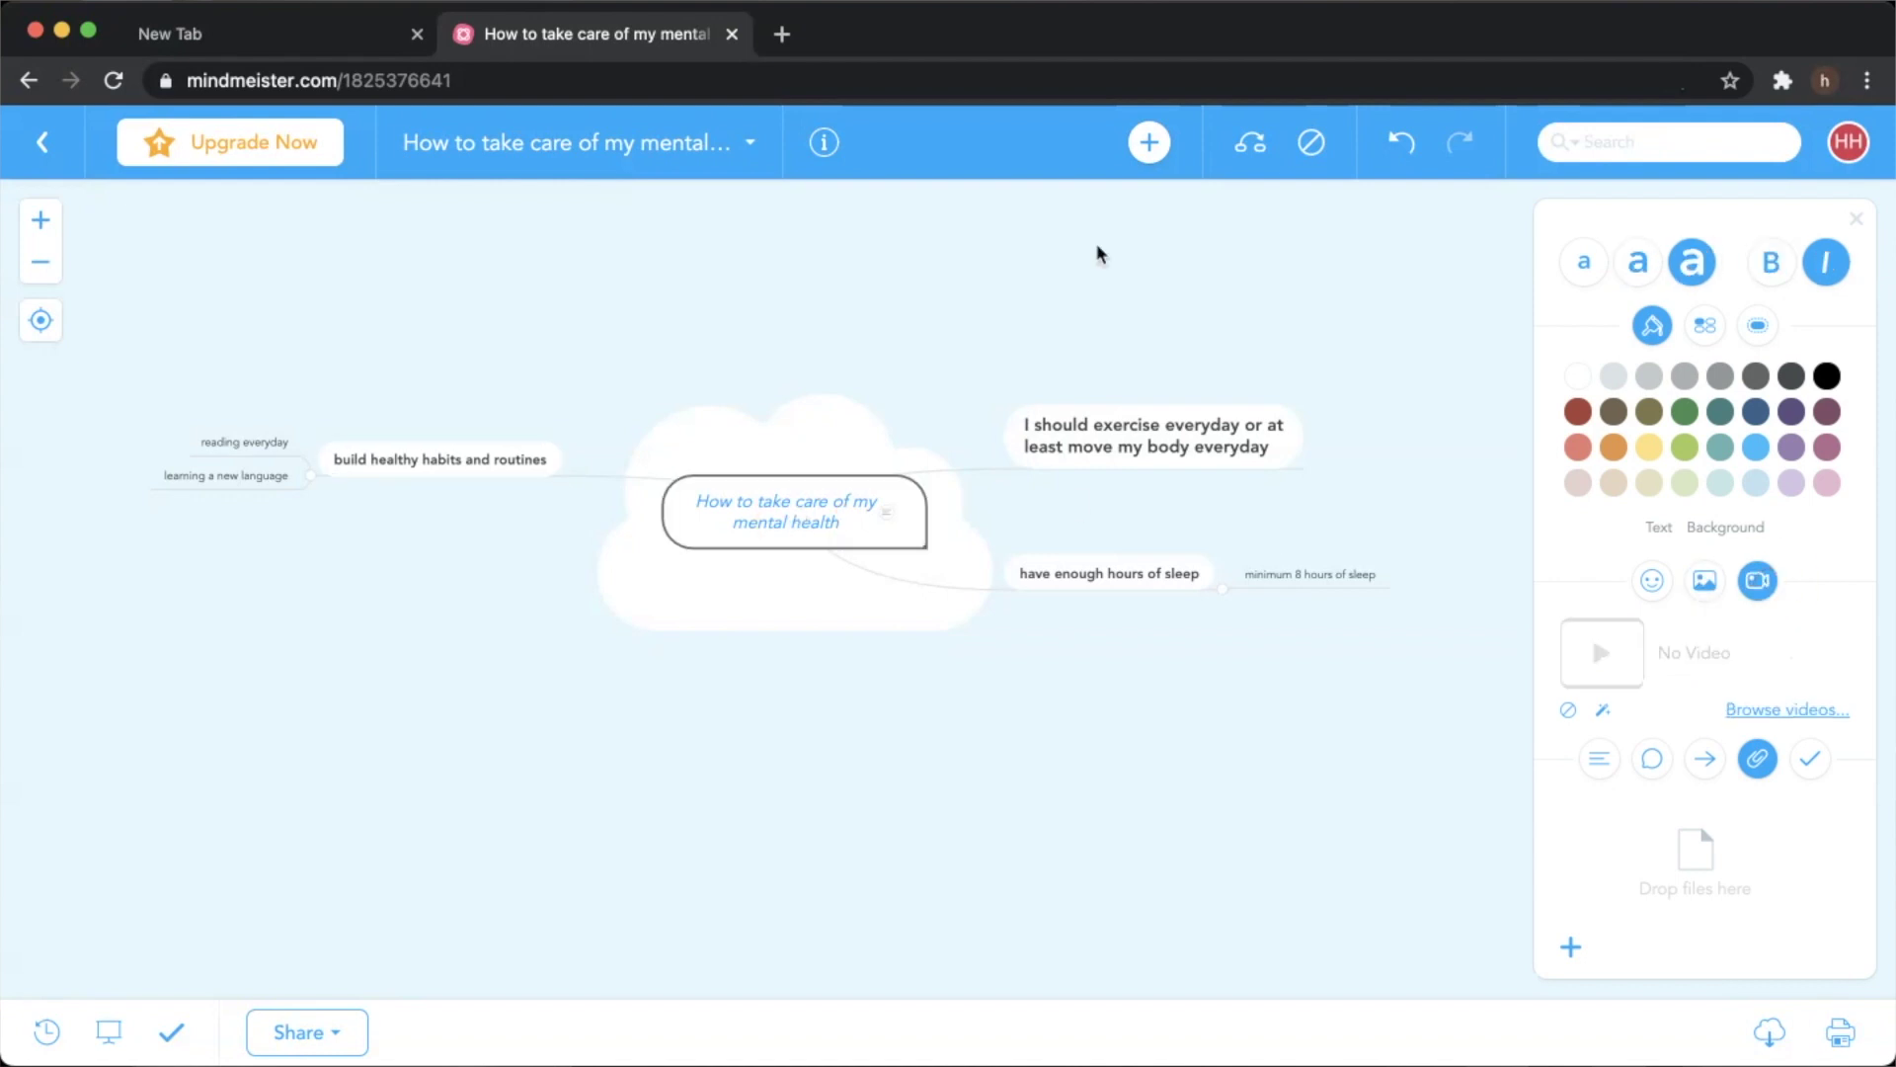
# - Add a new topic and embed the pasted Talking Mental Health YouTube video in it
pyautogui.click(1146, 155)
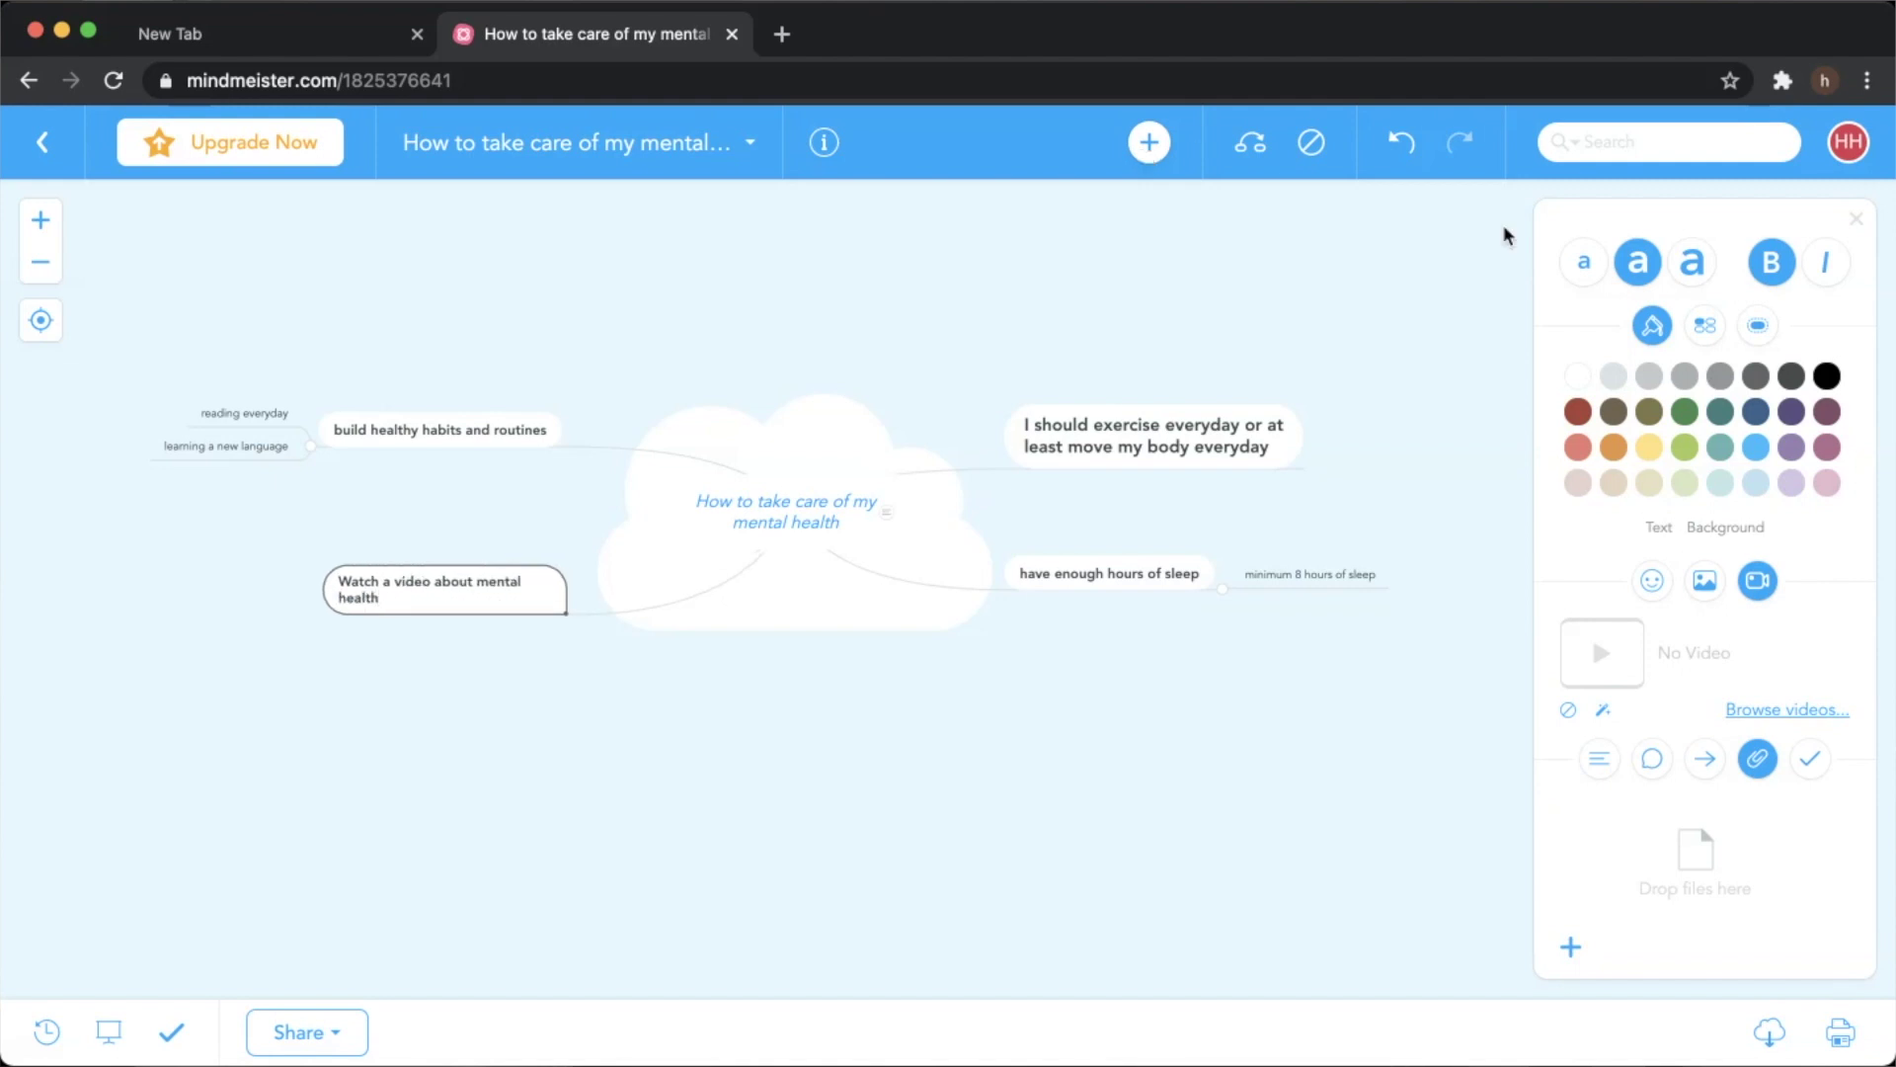
pyautogui.click(1744, 707)
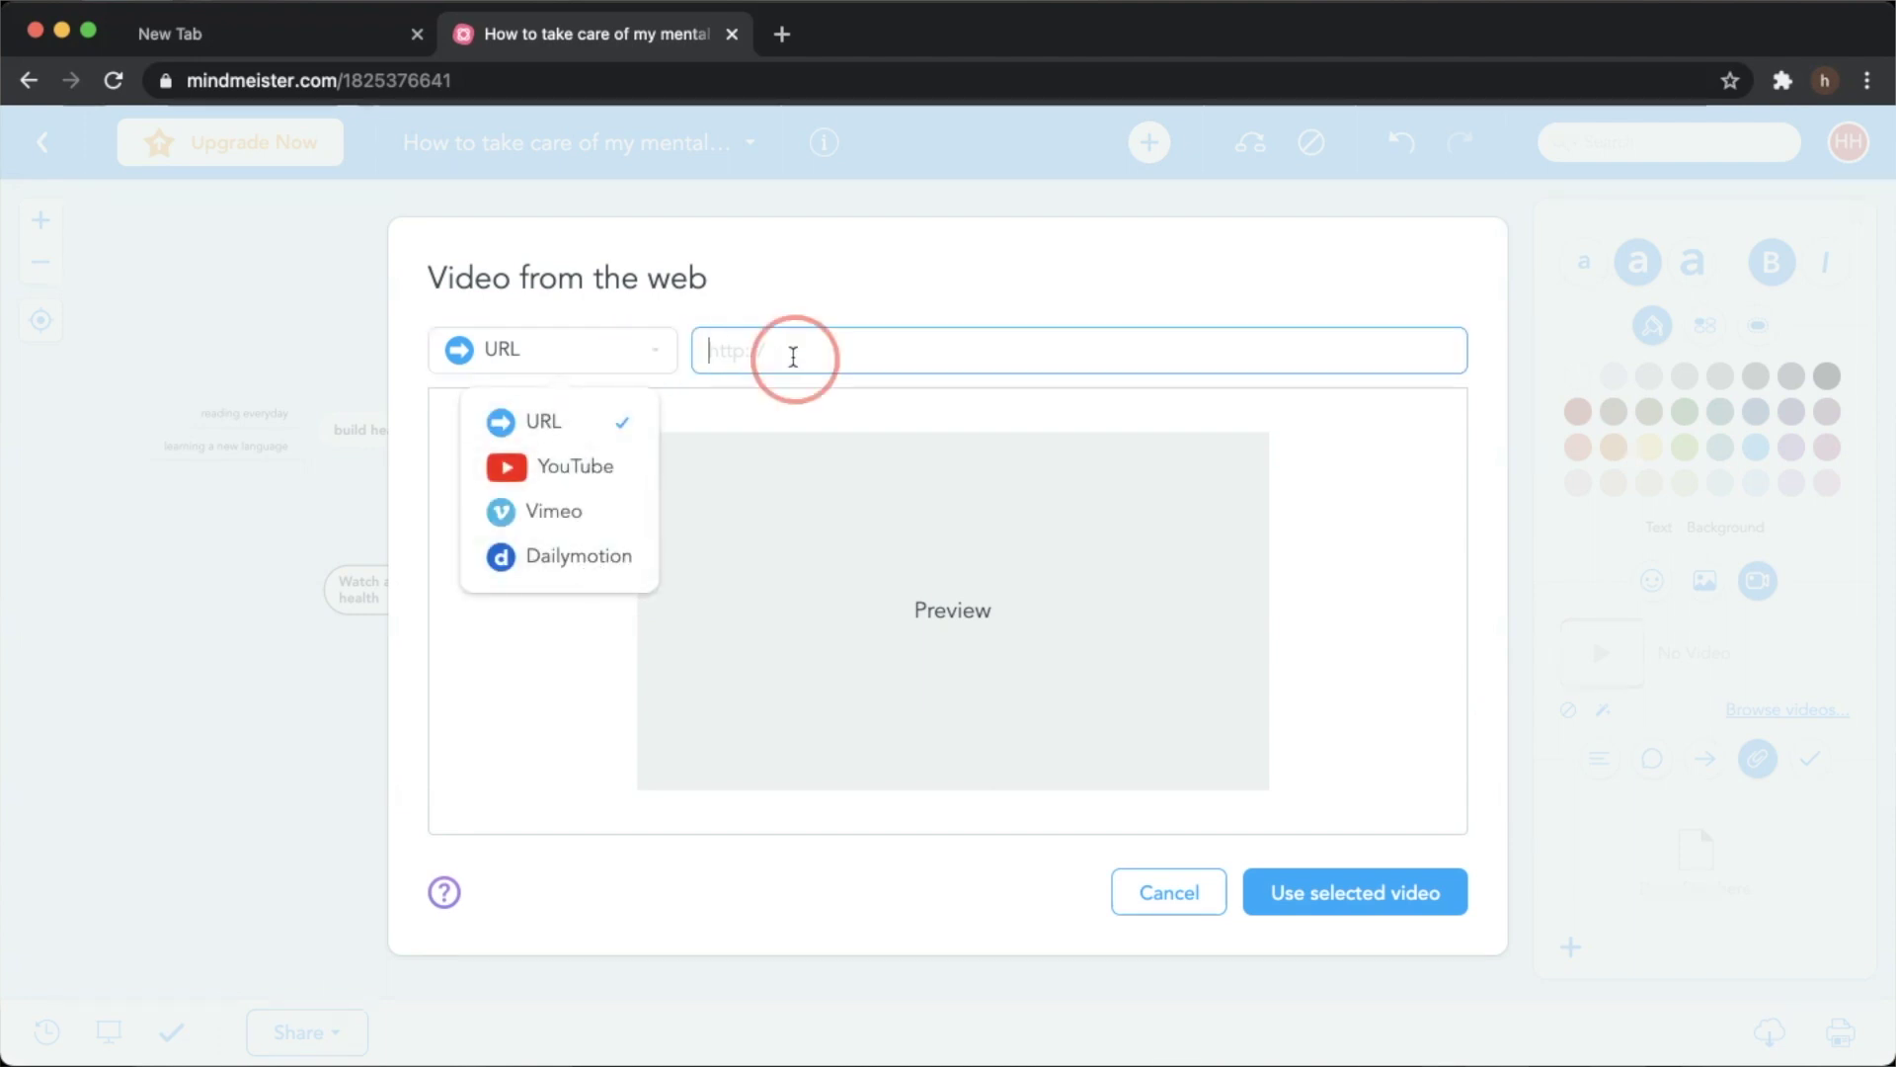
pyautogui.write('https://www.youtube.com/watch?v=nCrjevx3-Js')
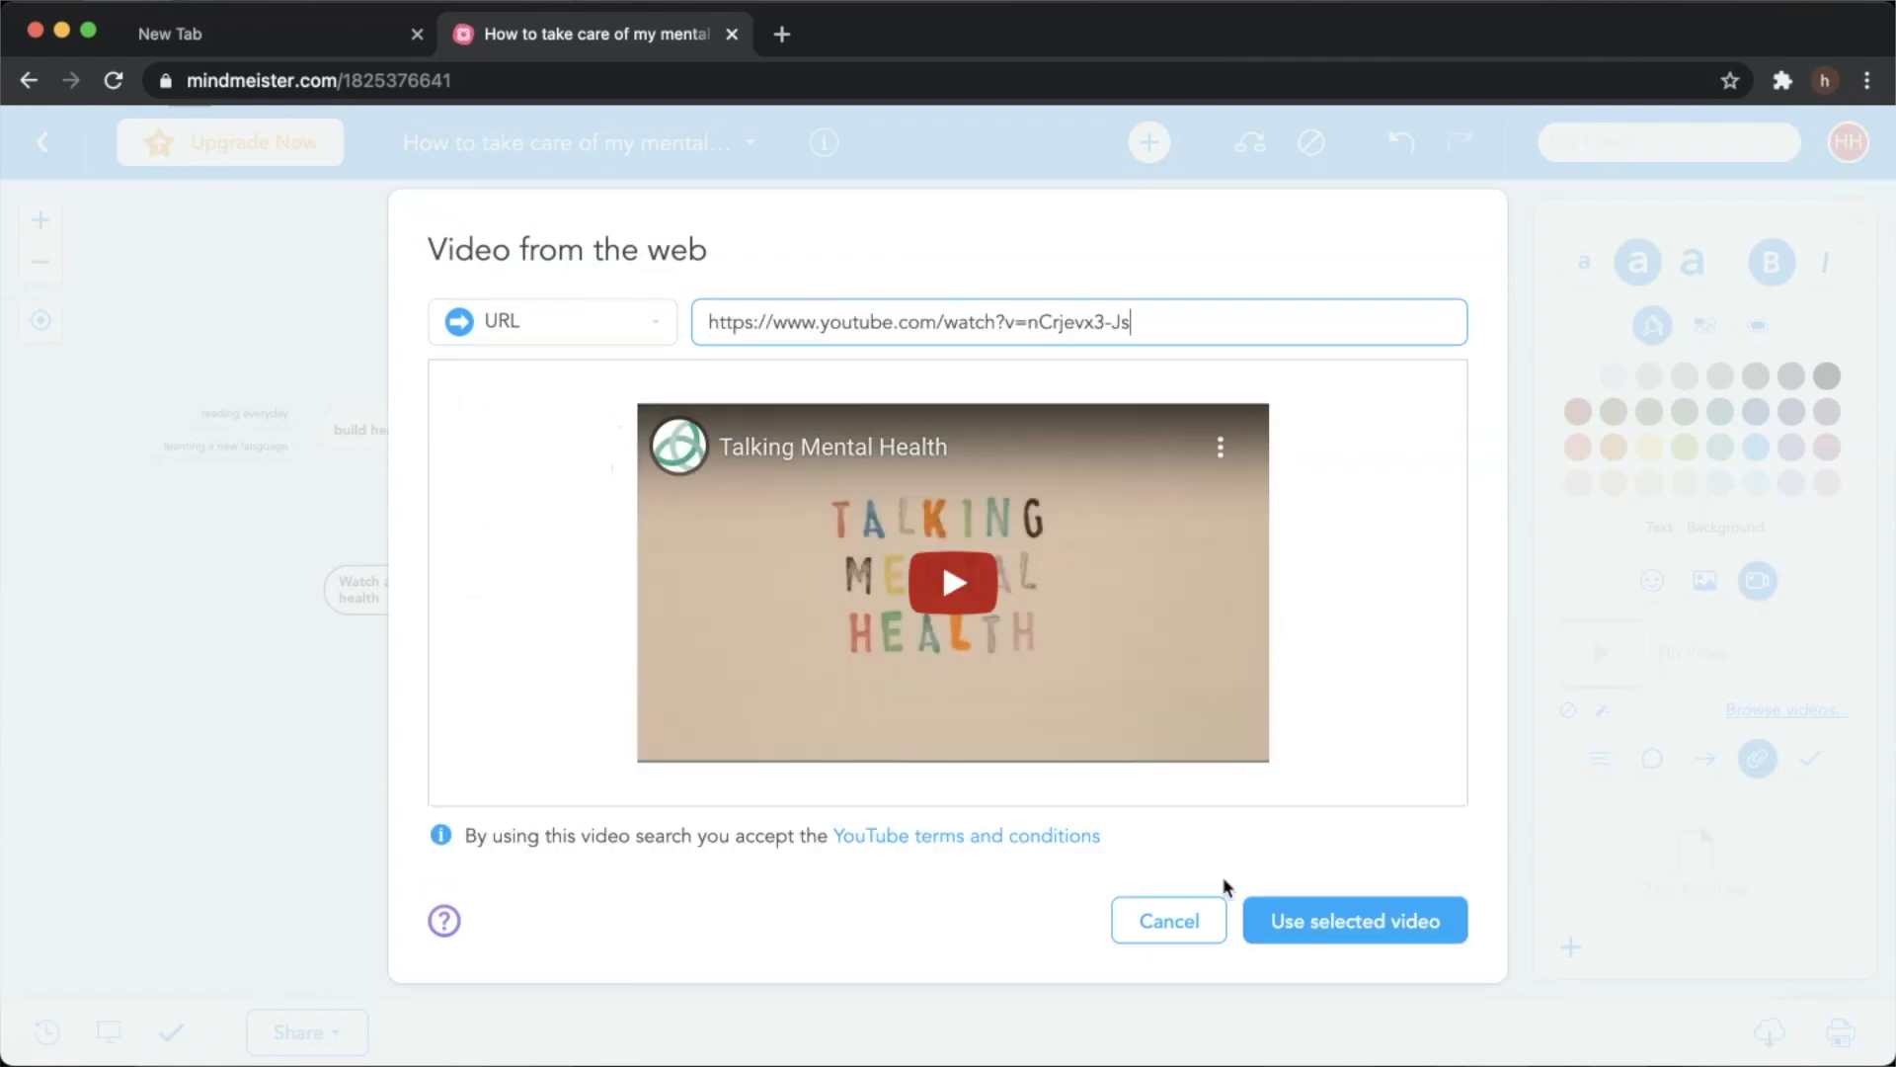
pyautogui.click(1302, 938)
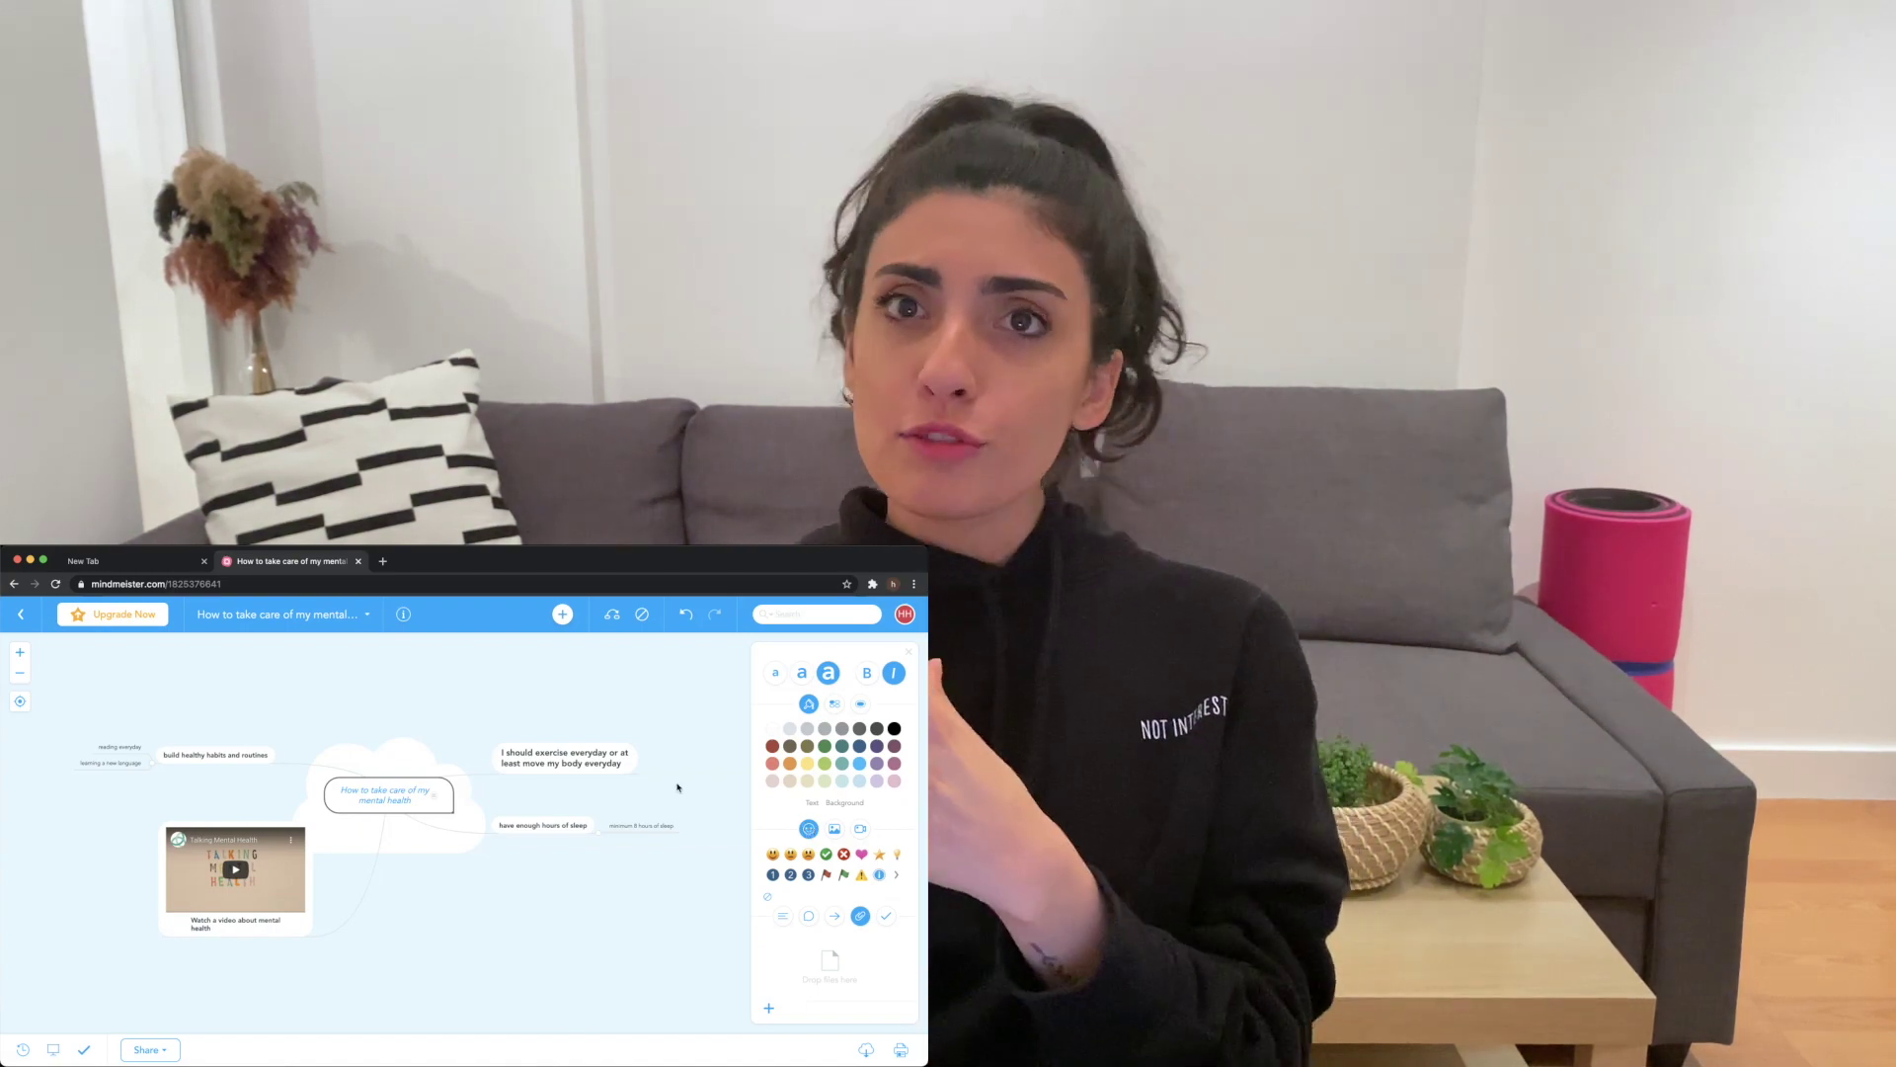
# - Post an emoji comment on the exercise topic and give it a thumbs-up vote
pyautogui.click(577, 758)
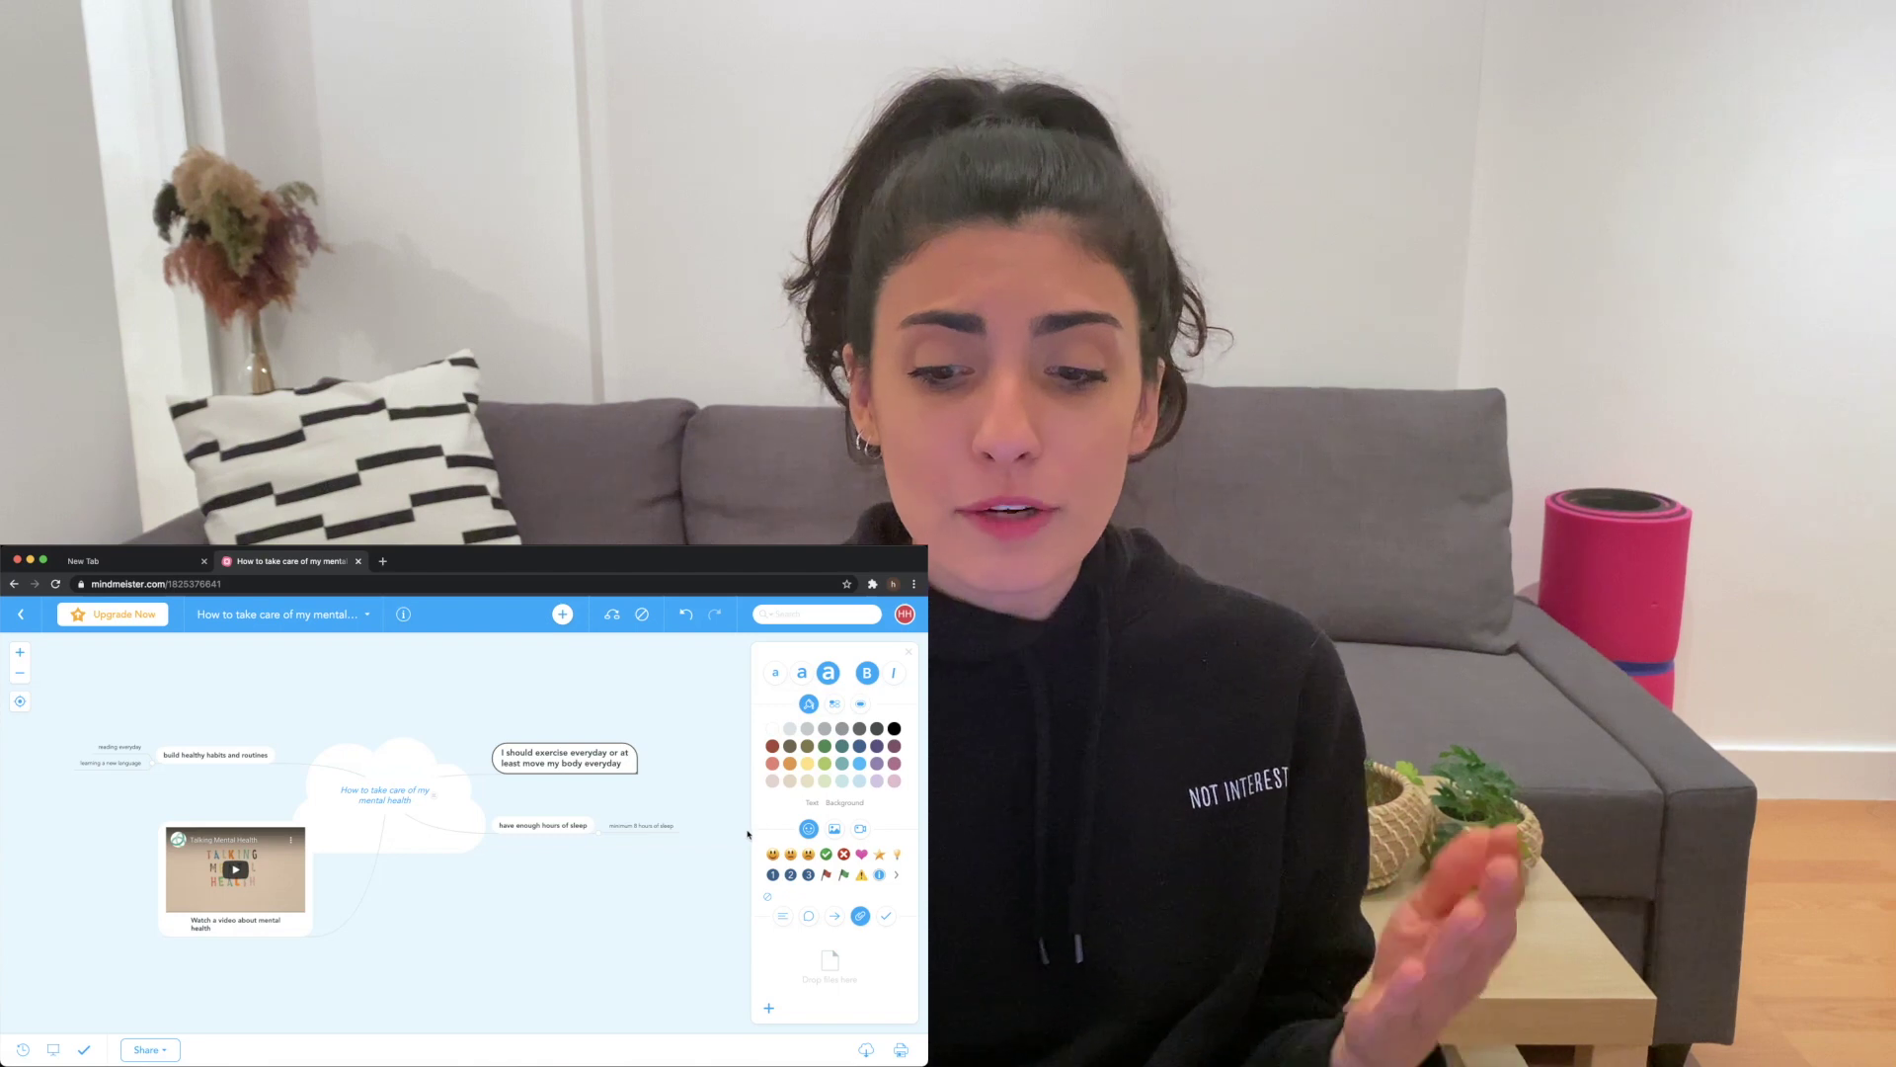
pyautogui.click(809, 915)
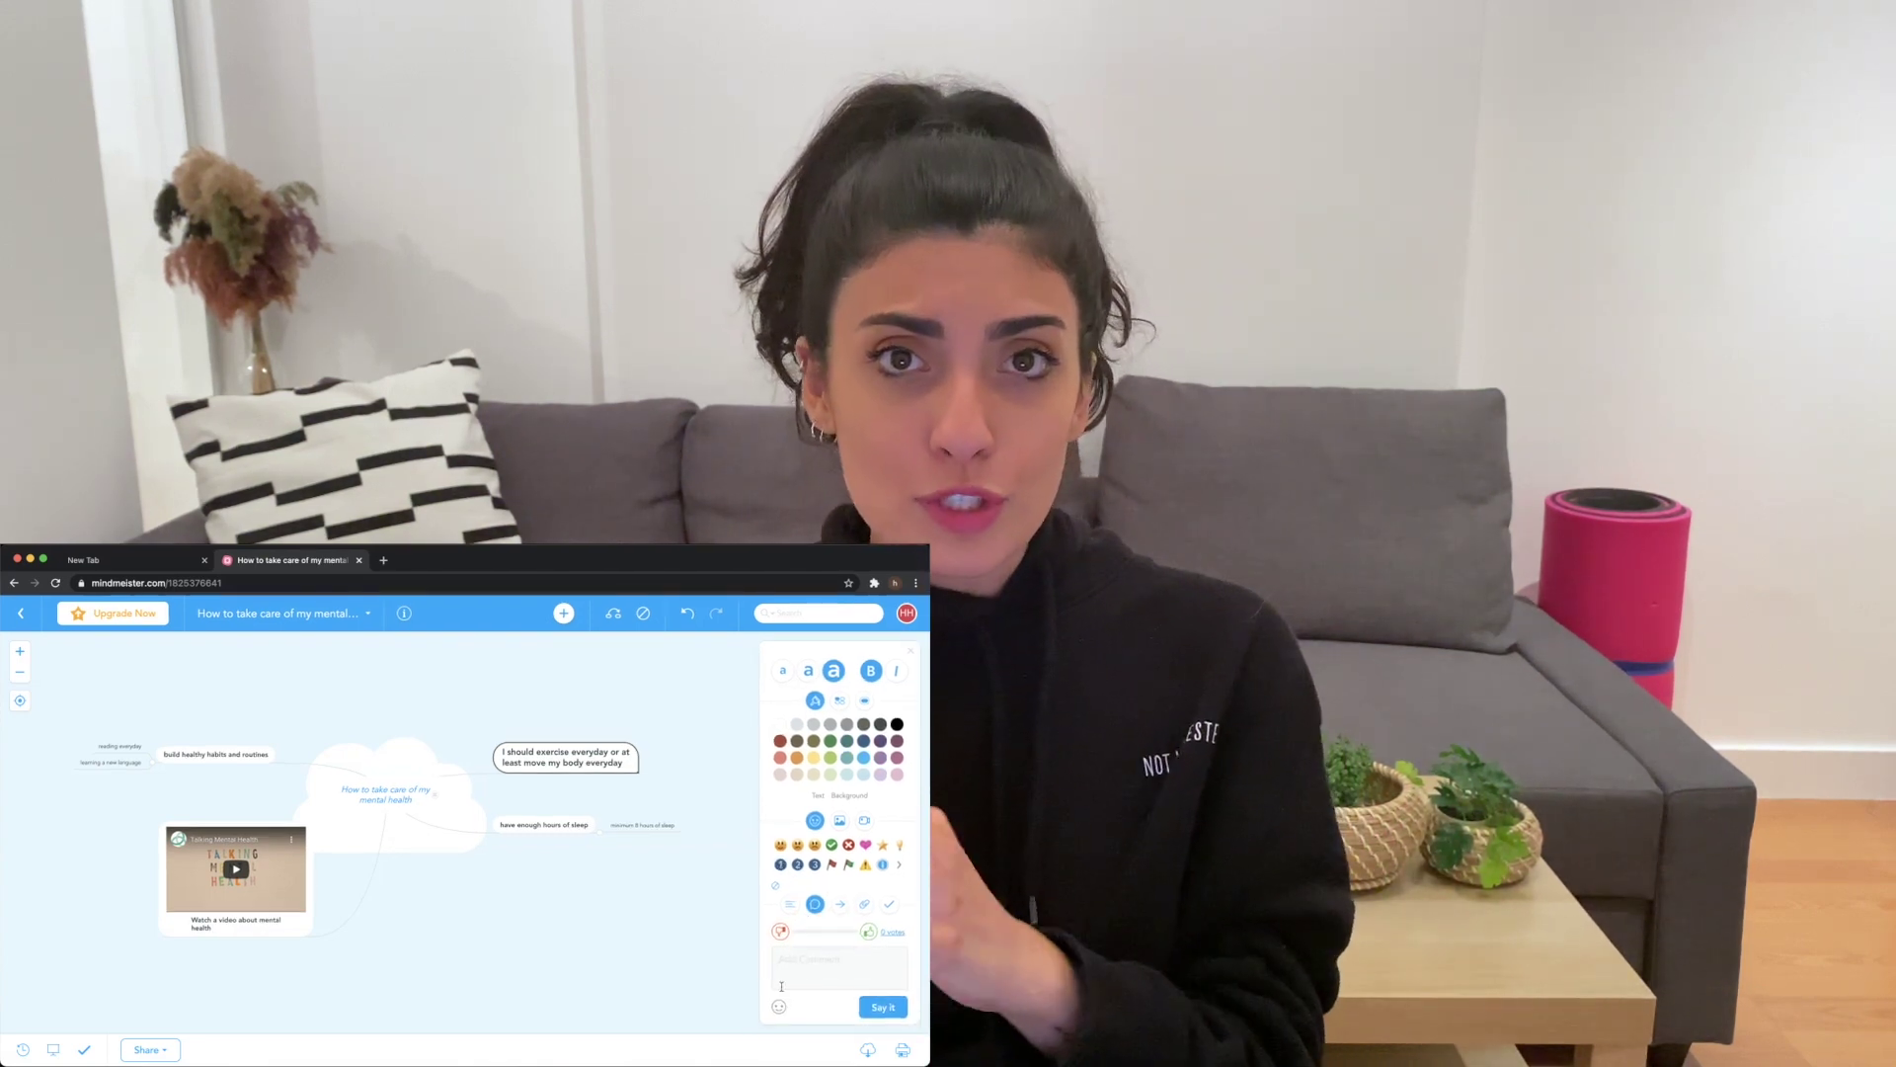
pyautogui.click(779, 1006)
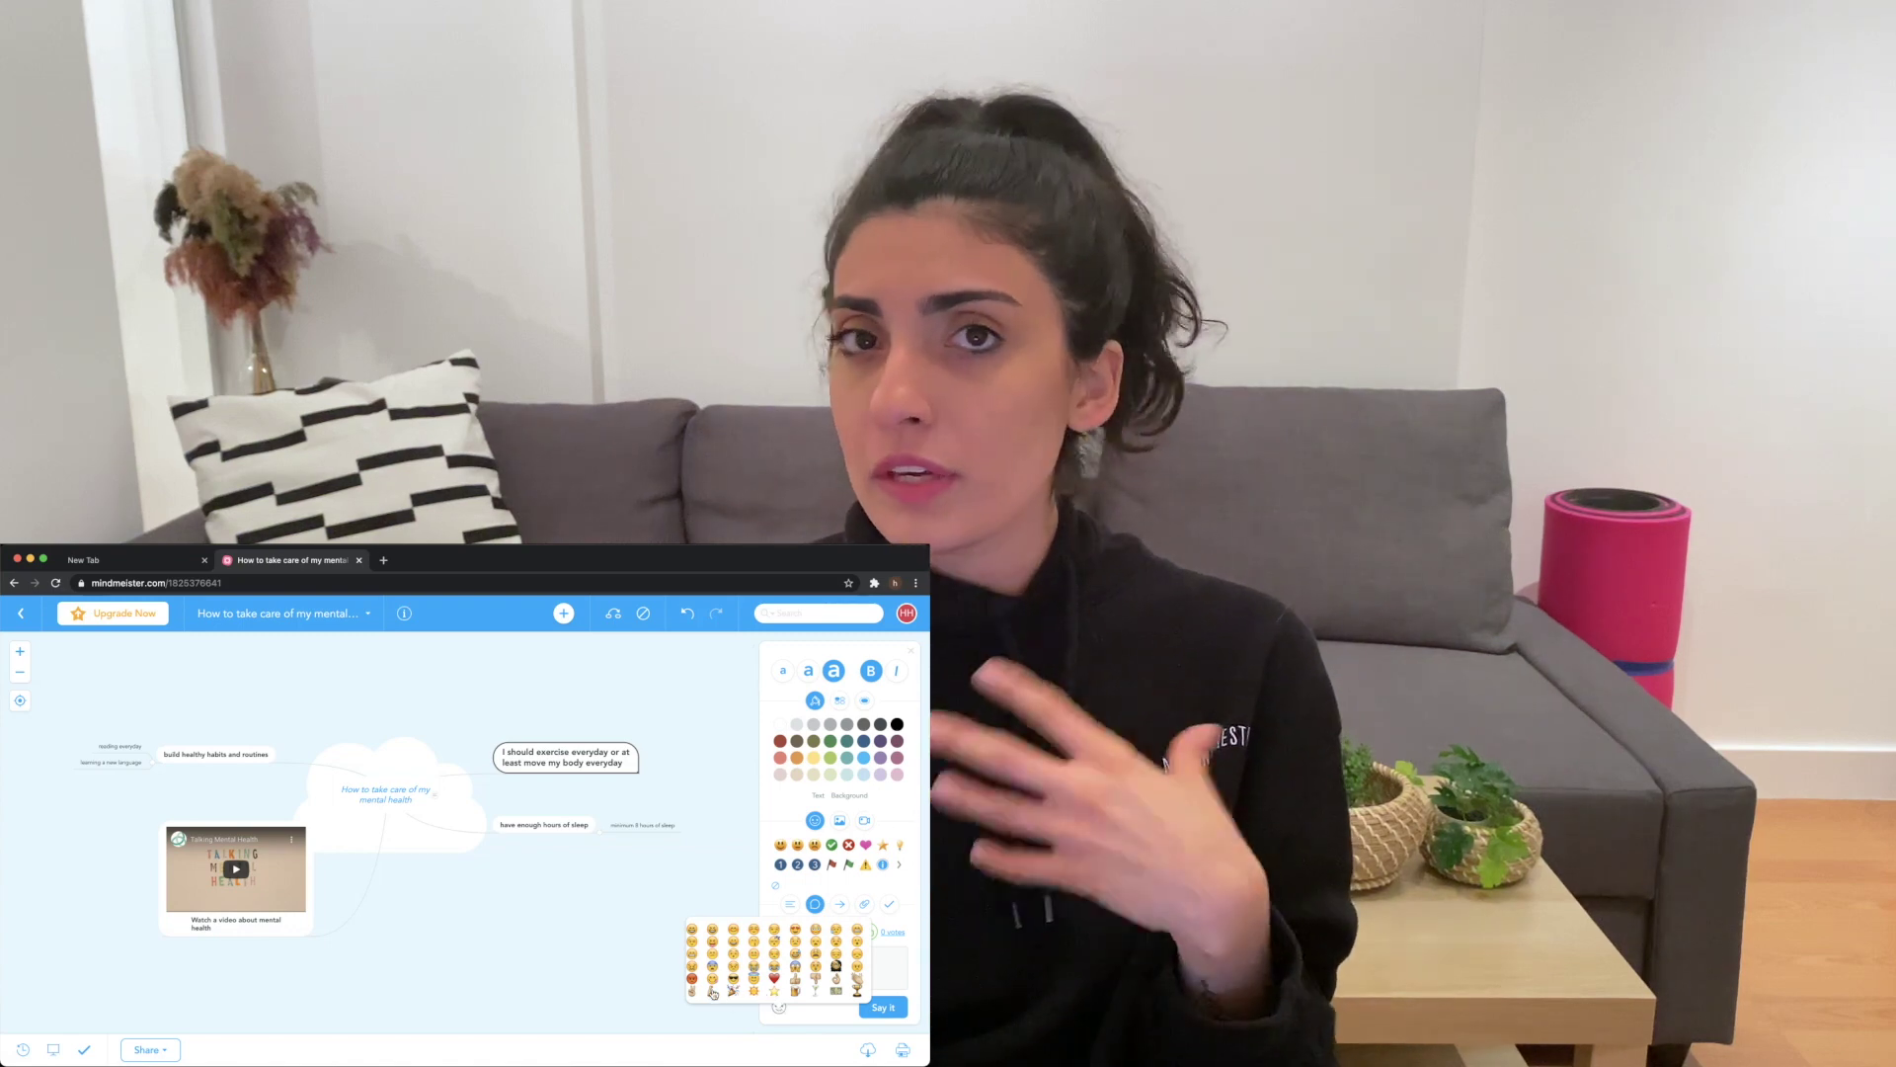
pyautogui.click(713, 993)
pyautogui.press('Return')
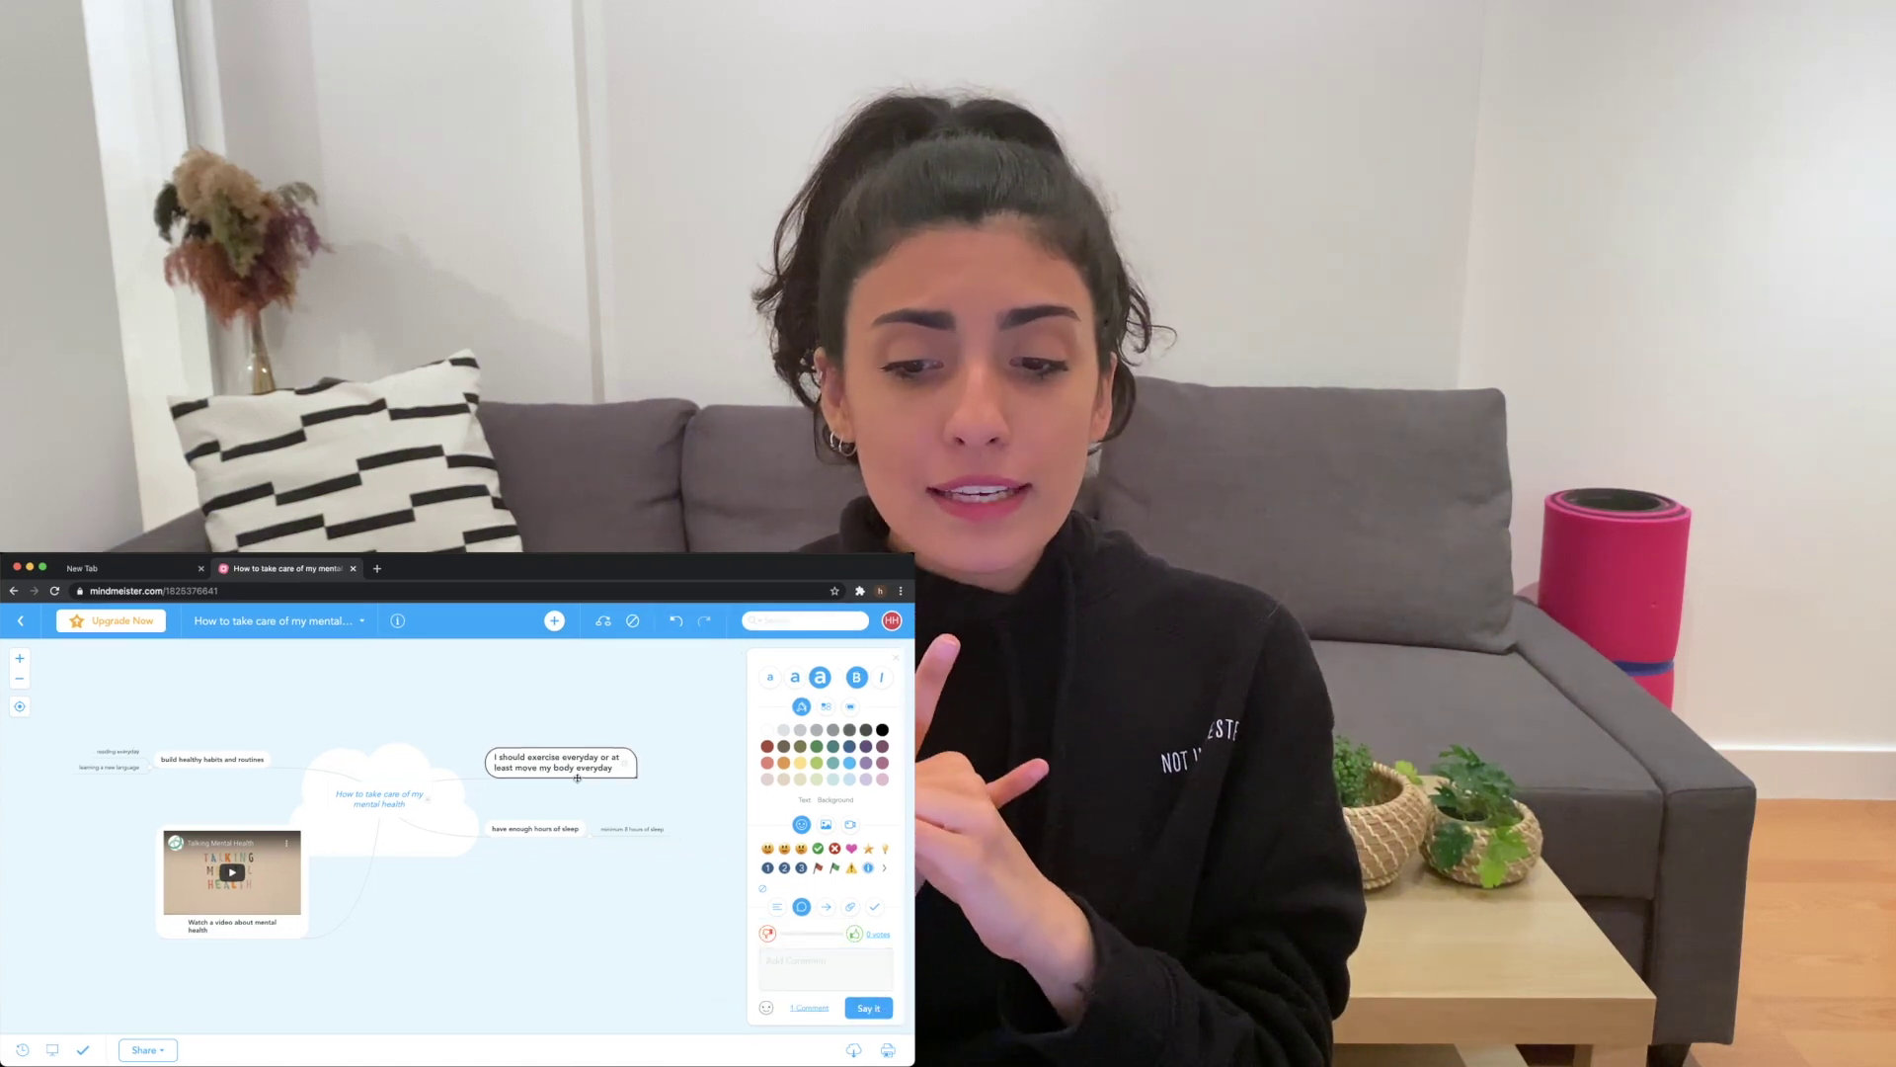
pyautogui.click(625, 765)
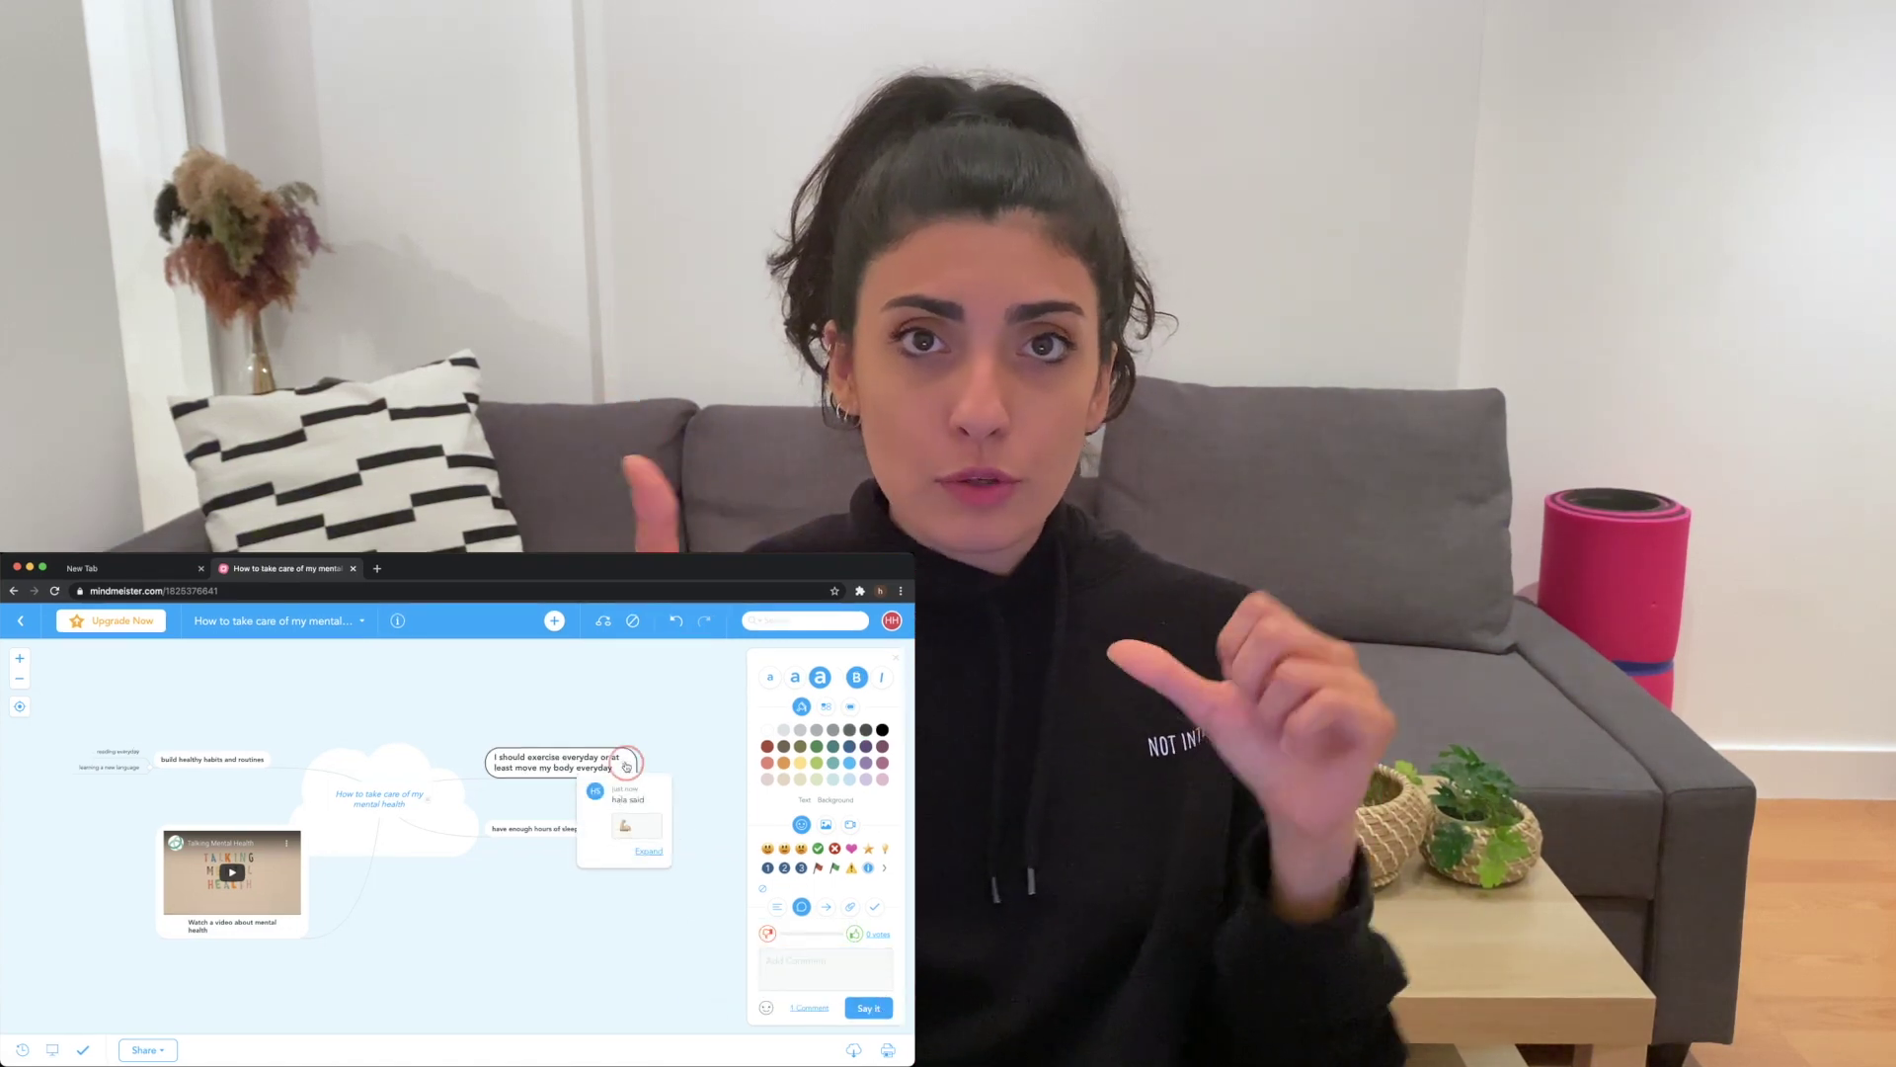
pyautogui.click(854, 935)
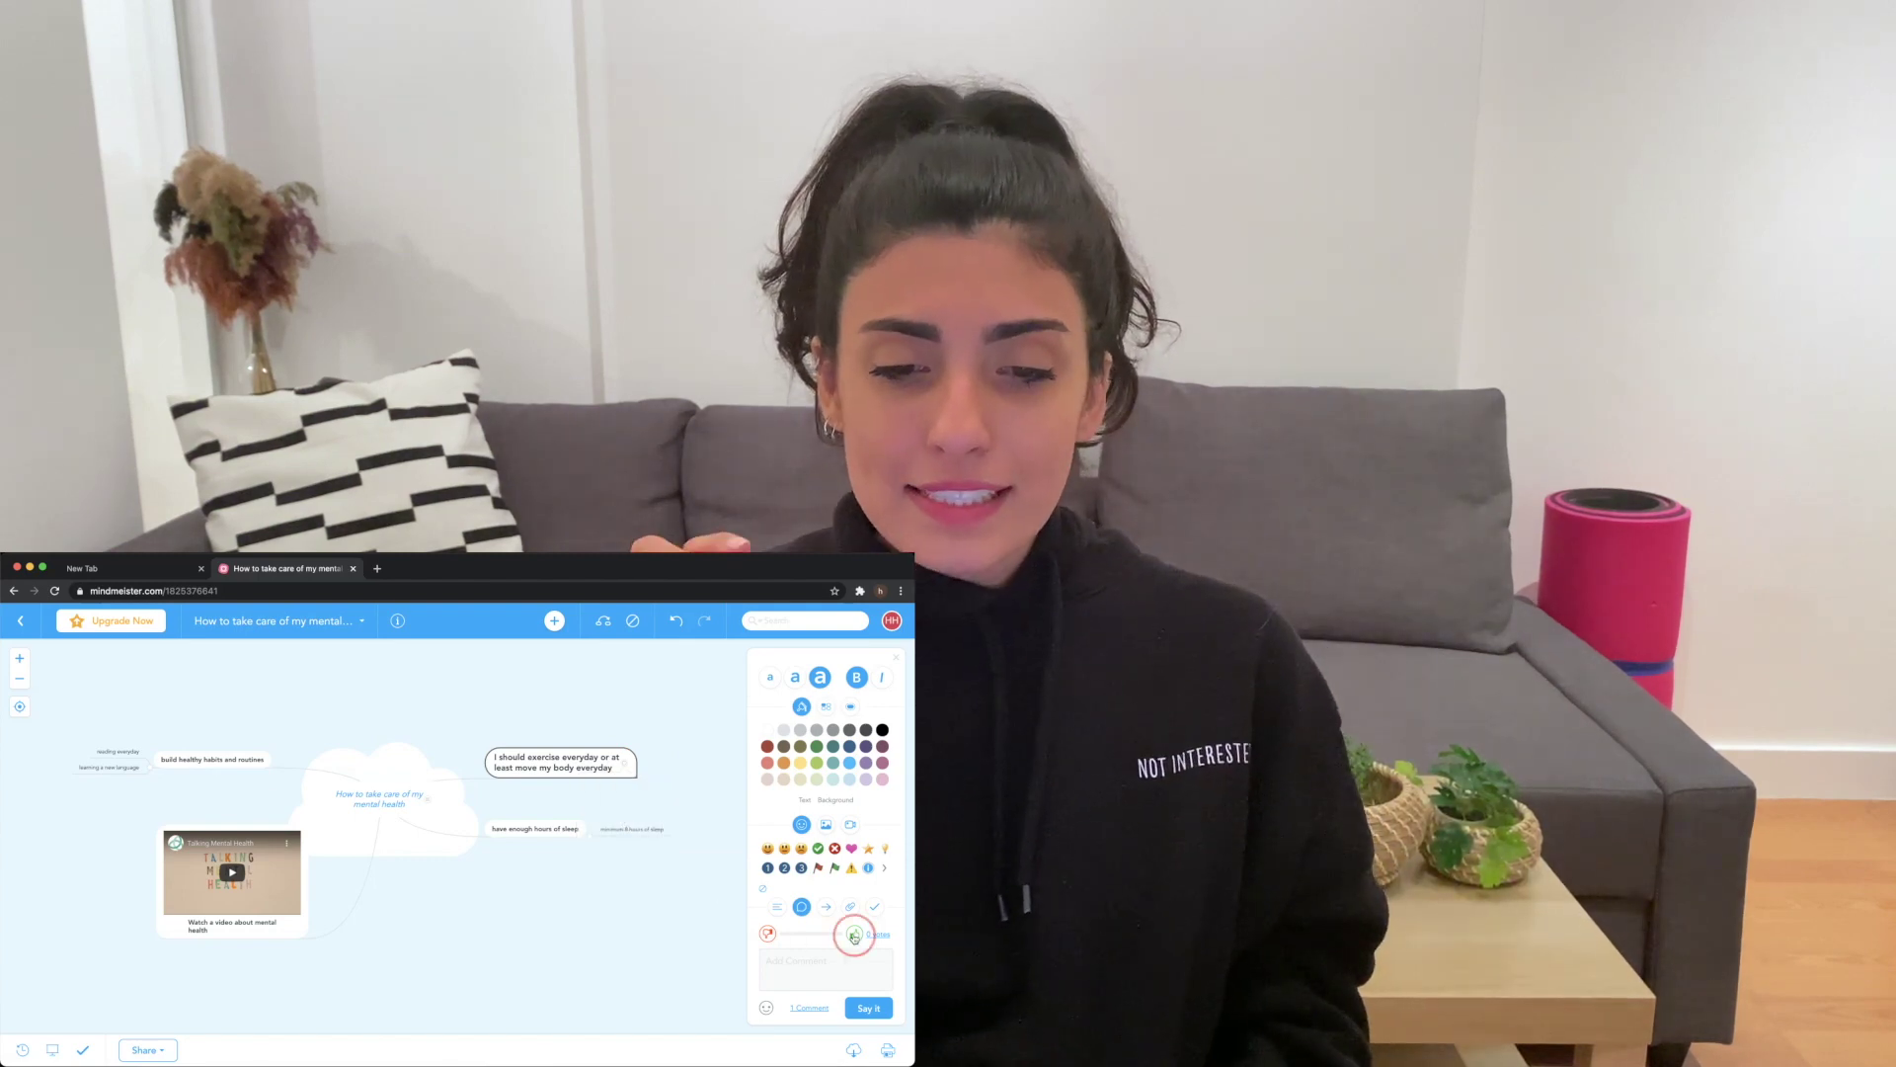
pyautogui.moveTo(628, 764)
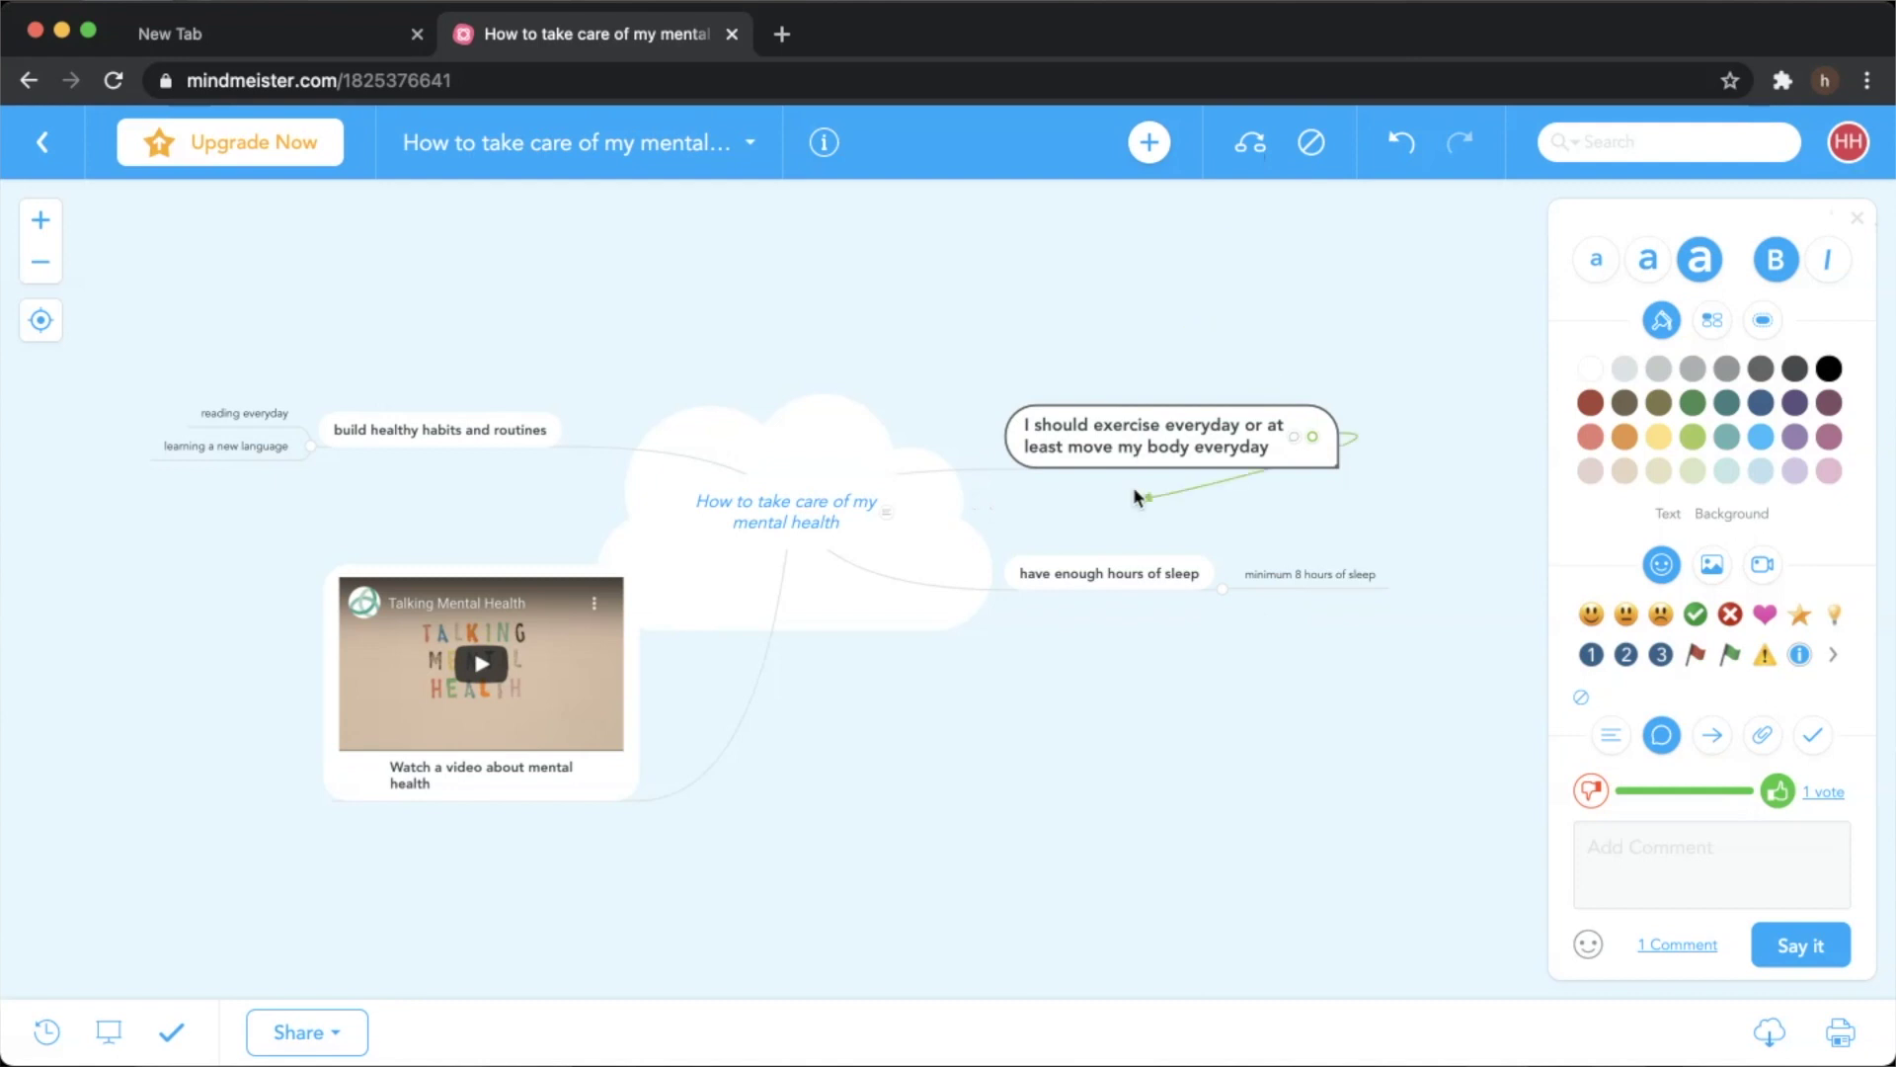
# - Draw a curved connection arrow from the exercise topic to 'minimum 8 hours of sleep'
pyautogui.moveTo(1388, 512); pyautogui.dragTo(1487, 604)
pyautogui.moveTo(1444, 688); pyautogui.dragTo(1384, 583)
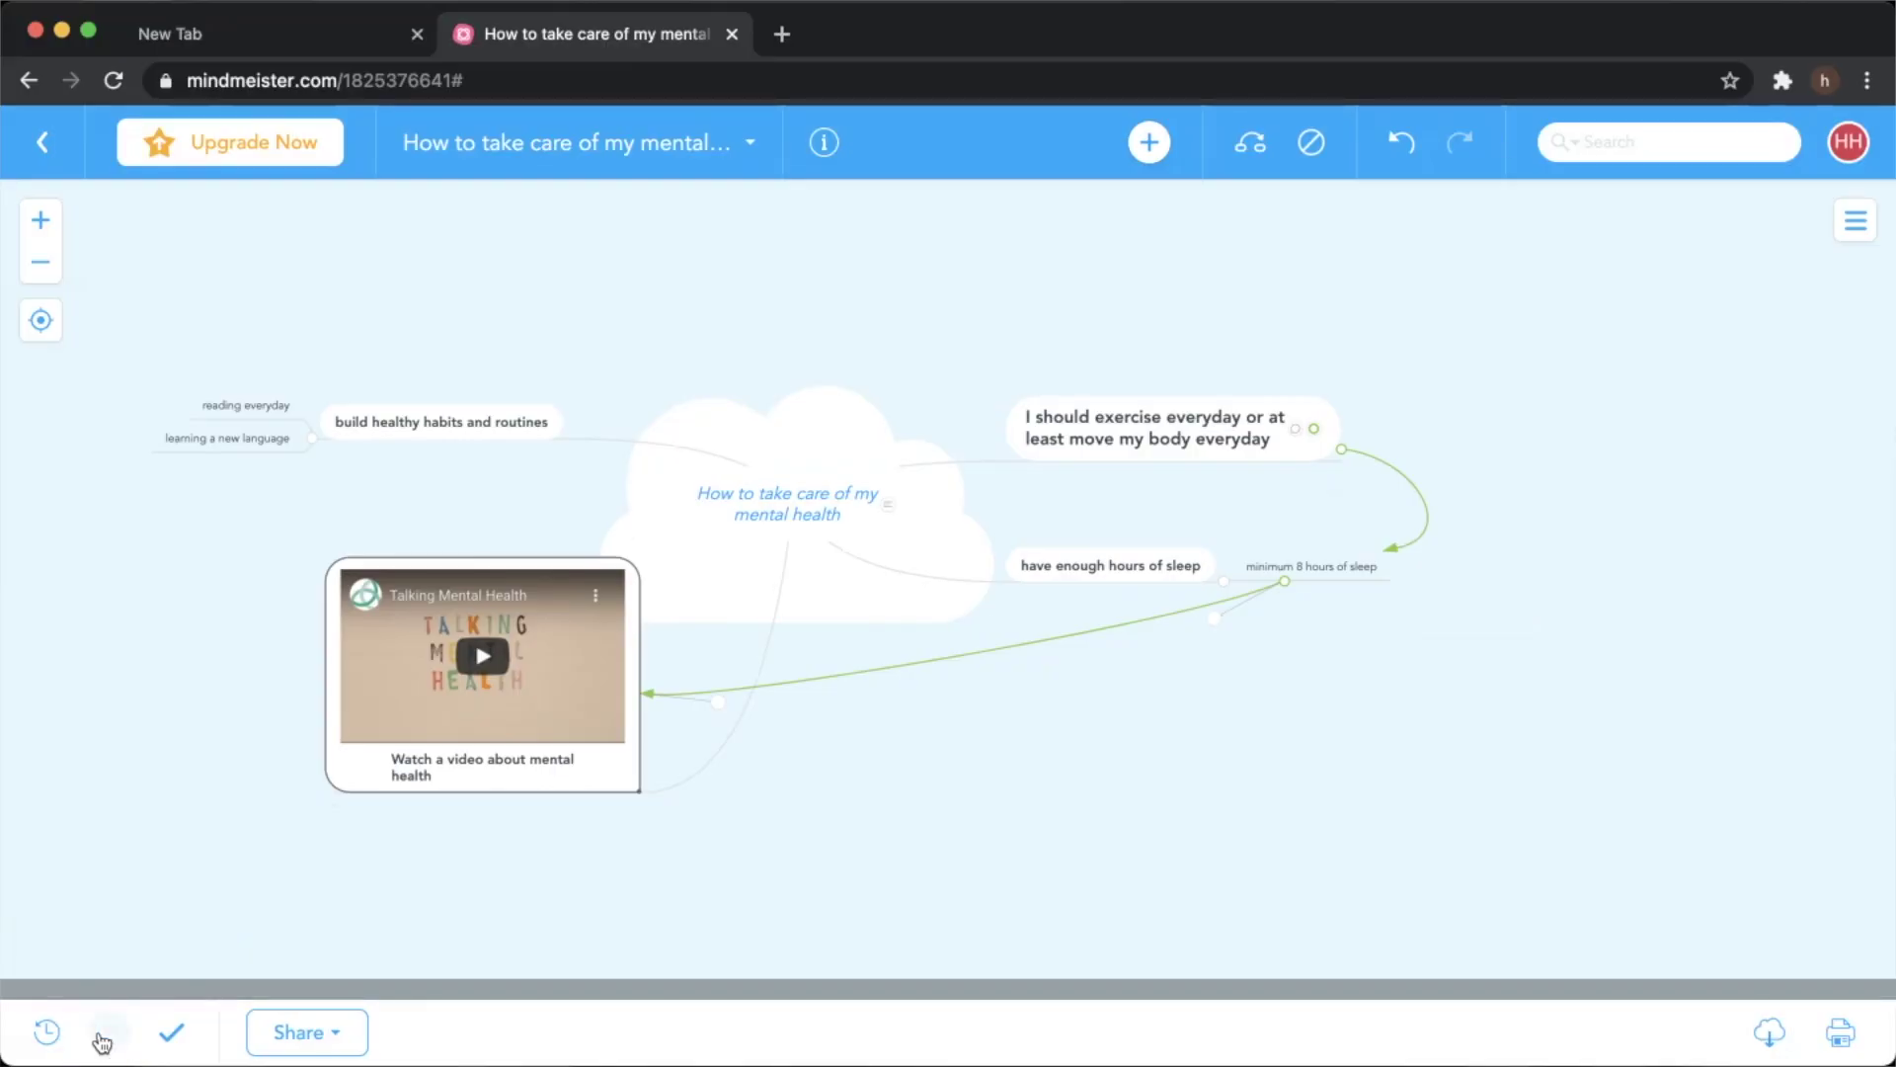
# - Add slides framing the central topic, the YouTube video topic and the exercise topic
pyautogui.click(104, 1032)
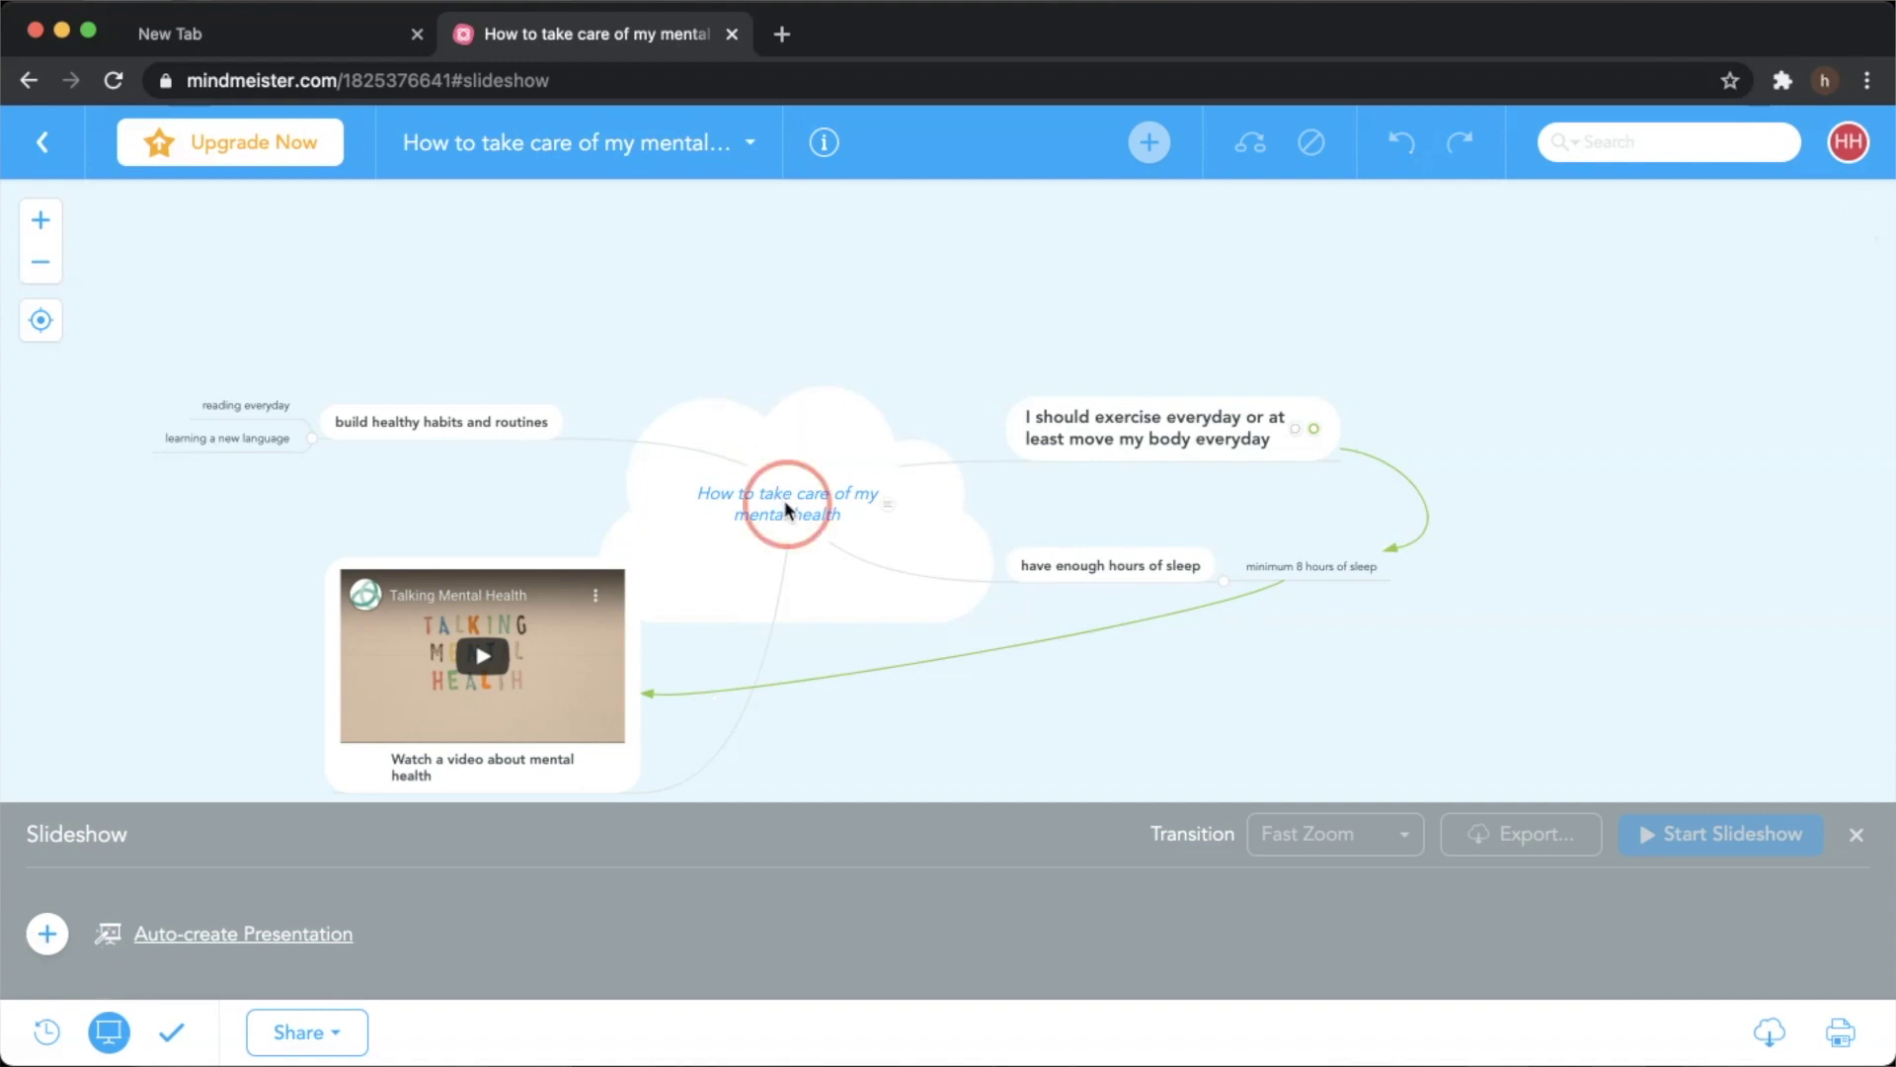
pyautogui.click(47, 933)
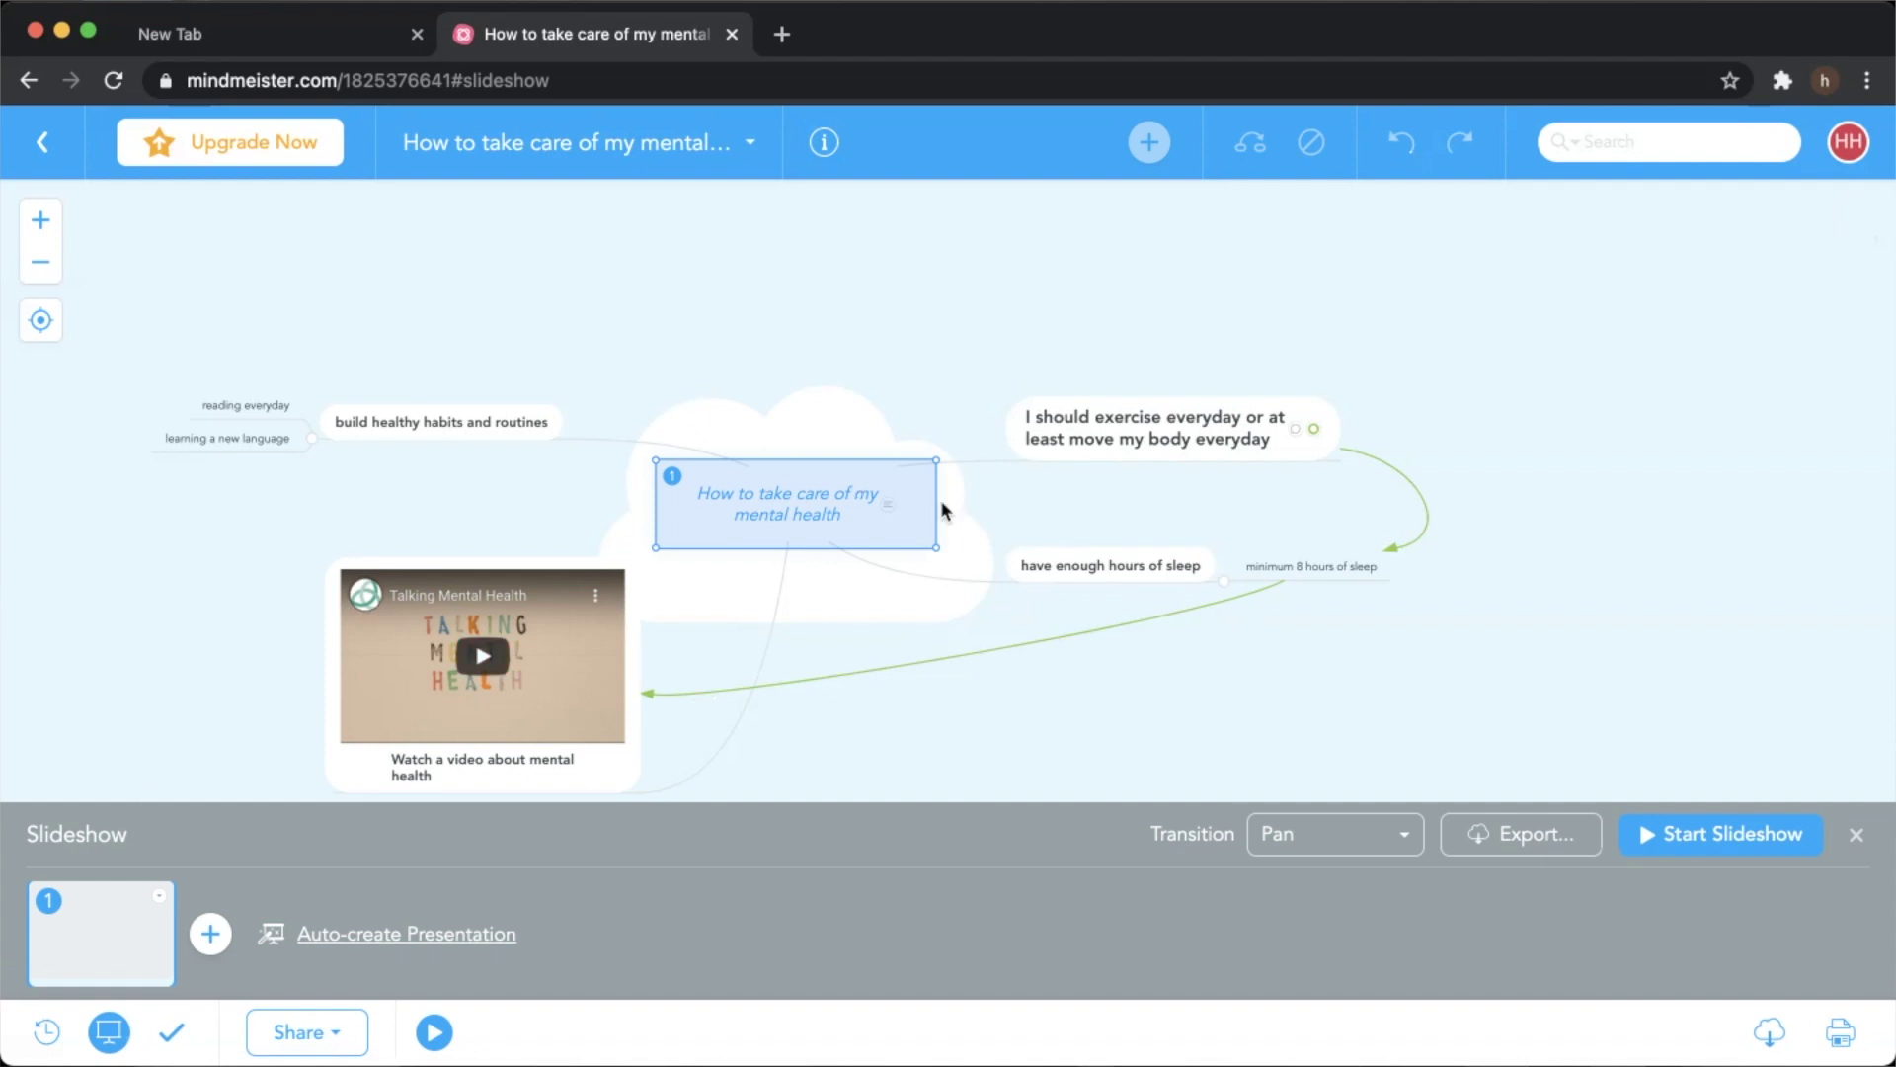
pyautogui.click(205, 936)
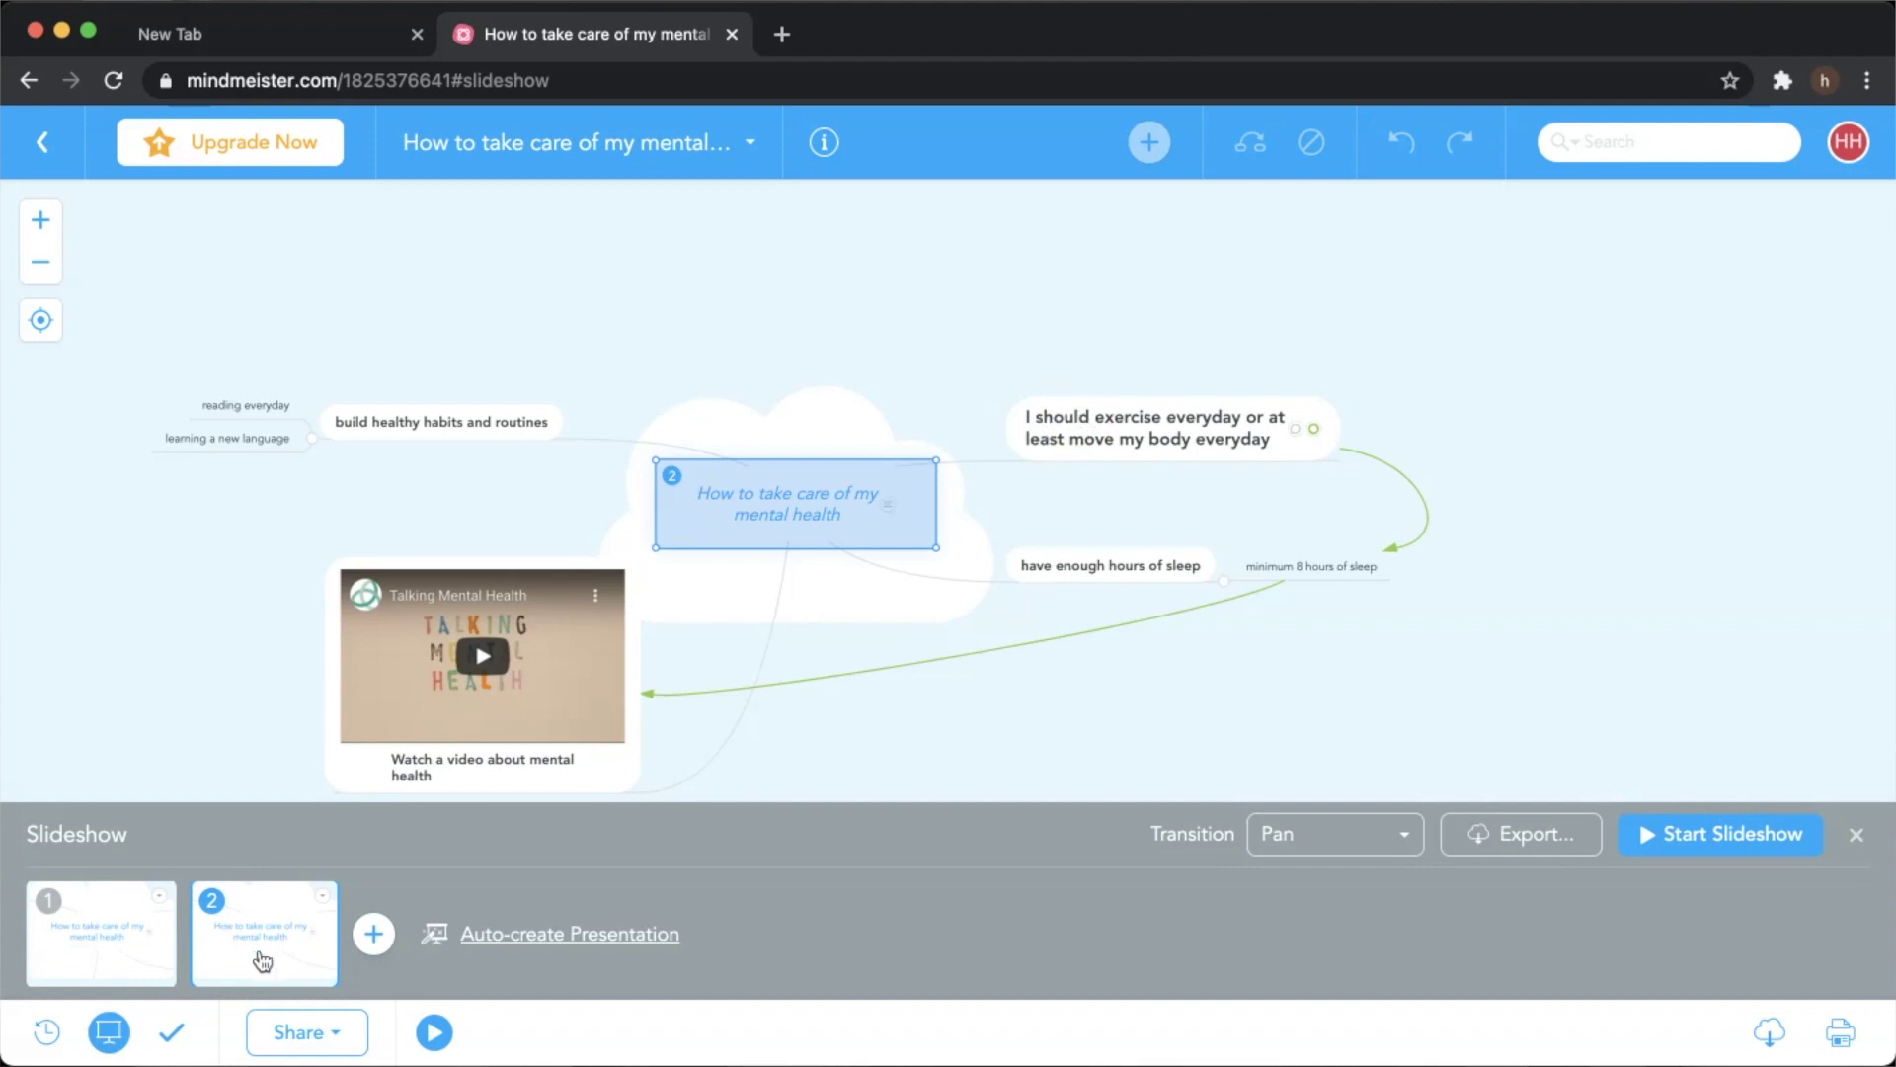
pyautogui.moveTo(694, 508); pyautogui.dragTo(406, 687)
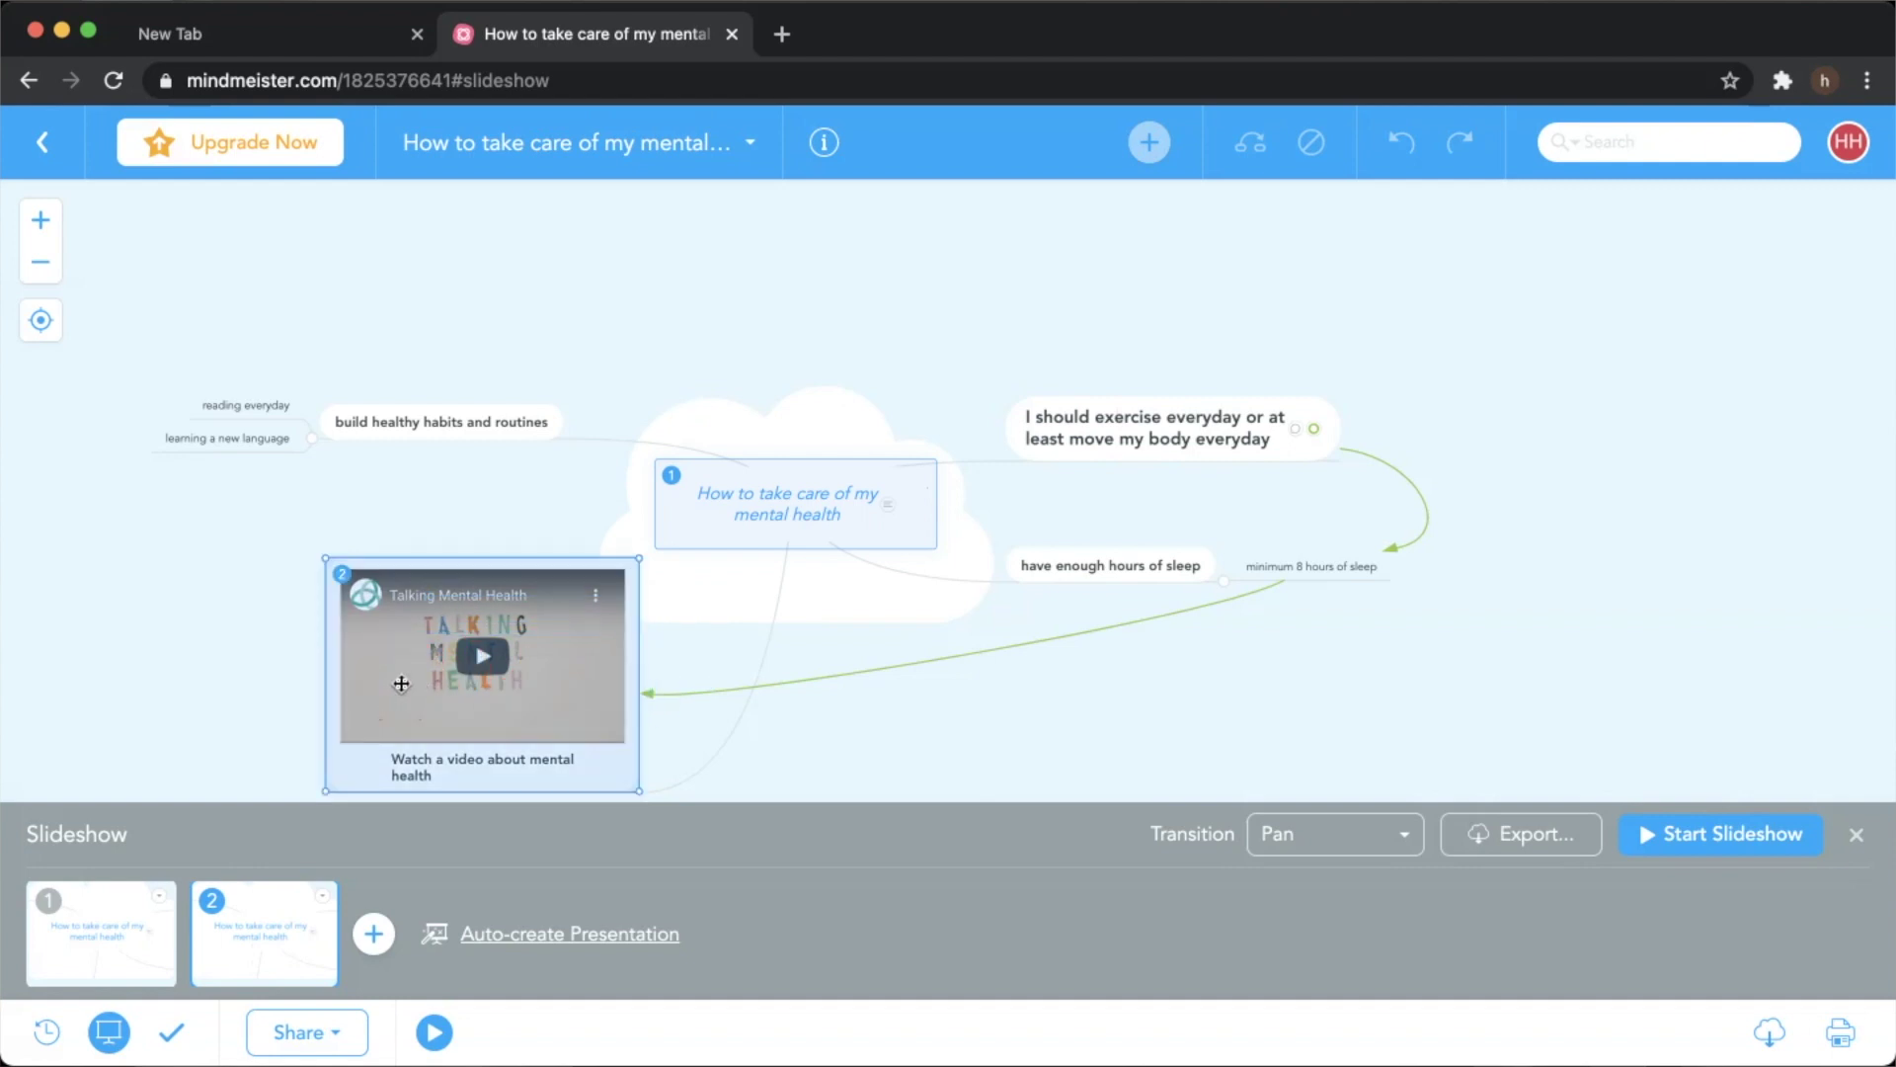
pyautogui.click(376, 934)
pyautogui.moveTo(812, 501); pyautogui.dragTo(1162, 425)
# - Add a fourth slide on the healthy-habits branch and set transitions to Fast Zoom
pyautogui.click(536, 934)
pyautogui.moveTo(204, 365); pyautogui.dragTo(175, 264)
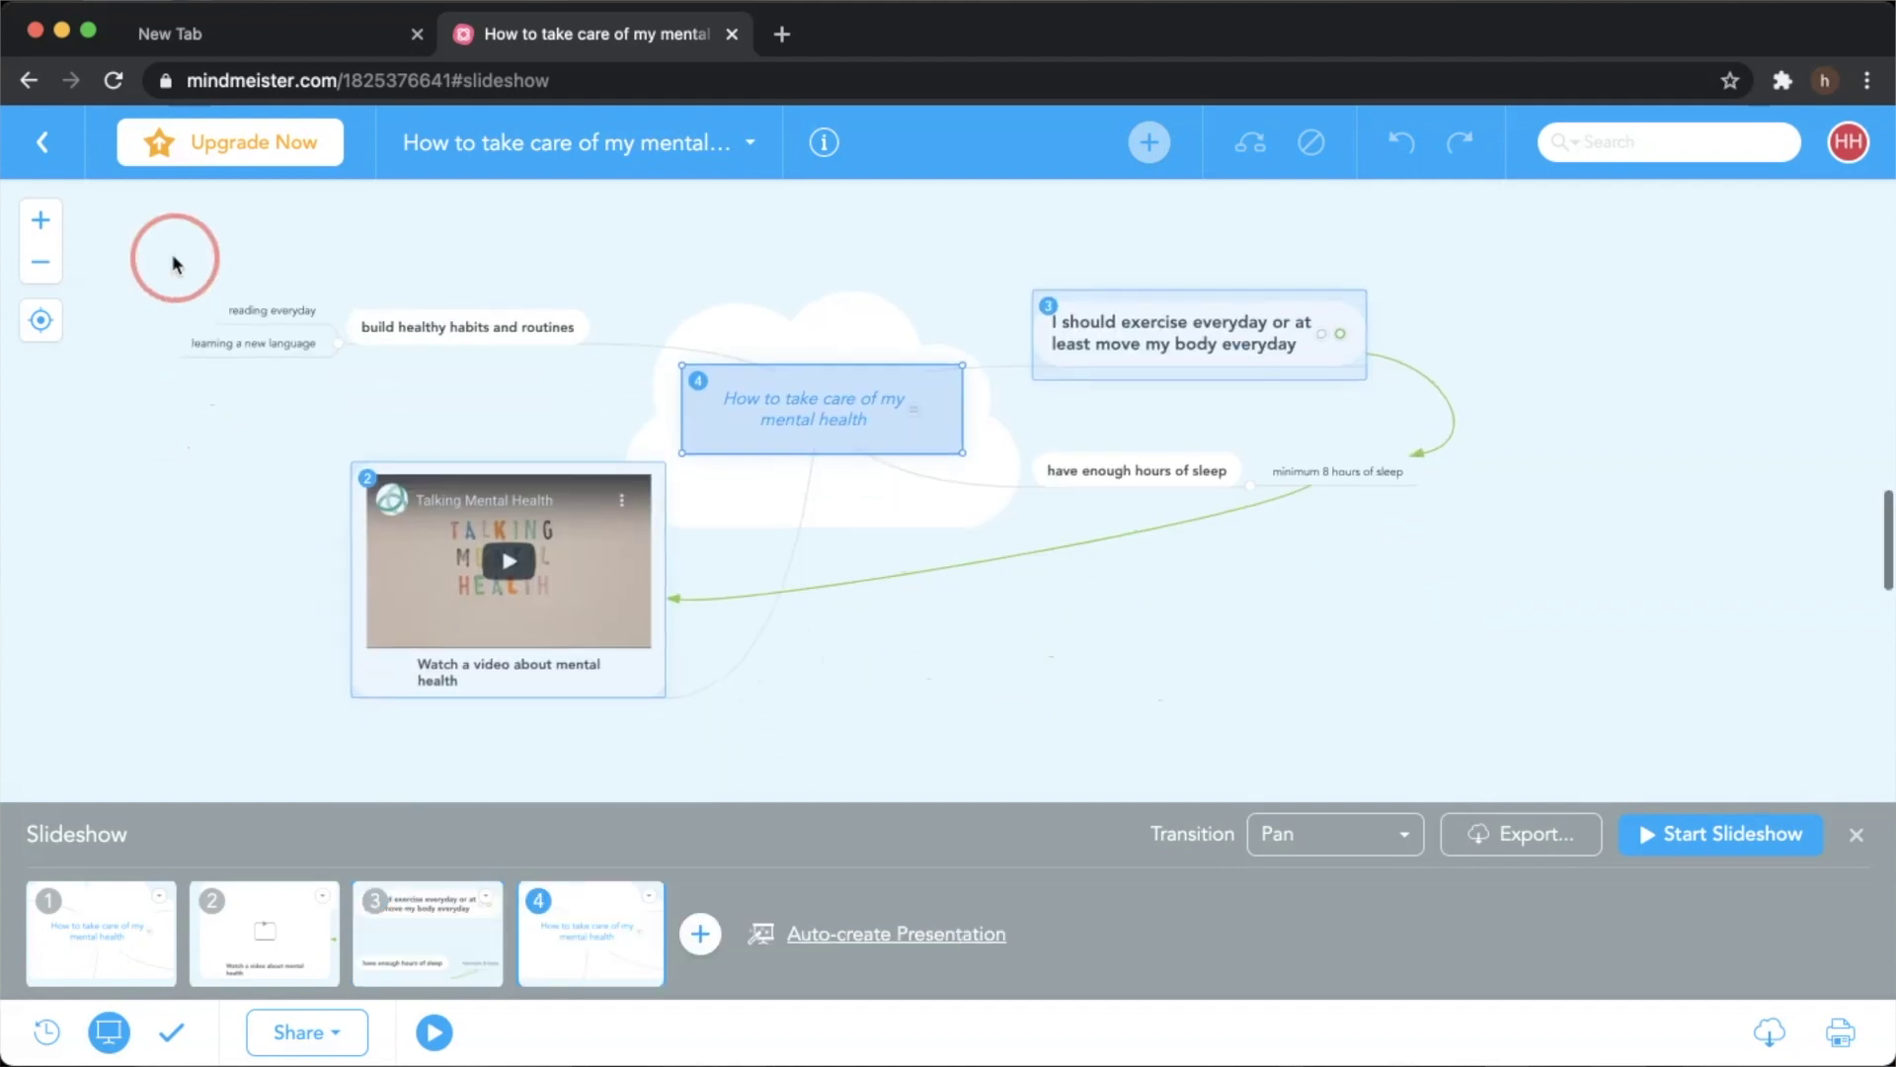
pyautogui.moveTo(636, 442)
pyautogui.mouseDown()
pyautogui.moveTo(626, 394)
pyautogui.moveTo(167, 339)
pyautogui.moveTo(287, 339)
pyautogui.moveTo(235, 338)
pyautogui.mouseUp()
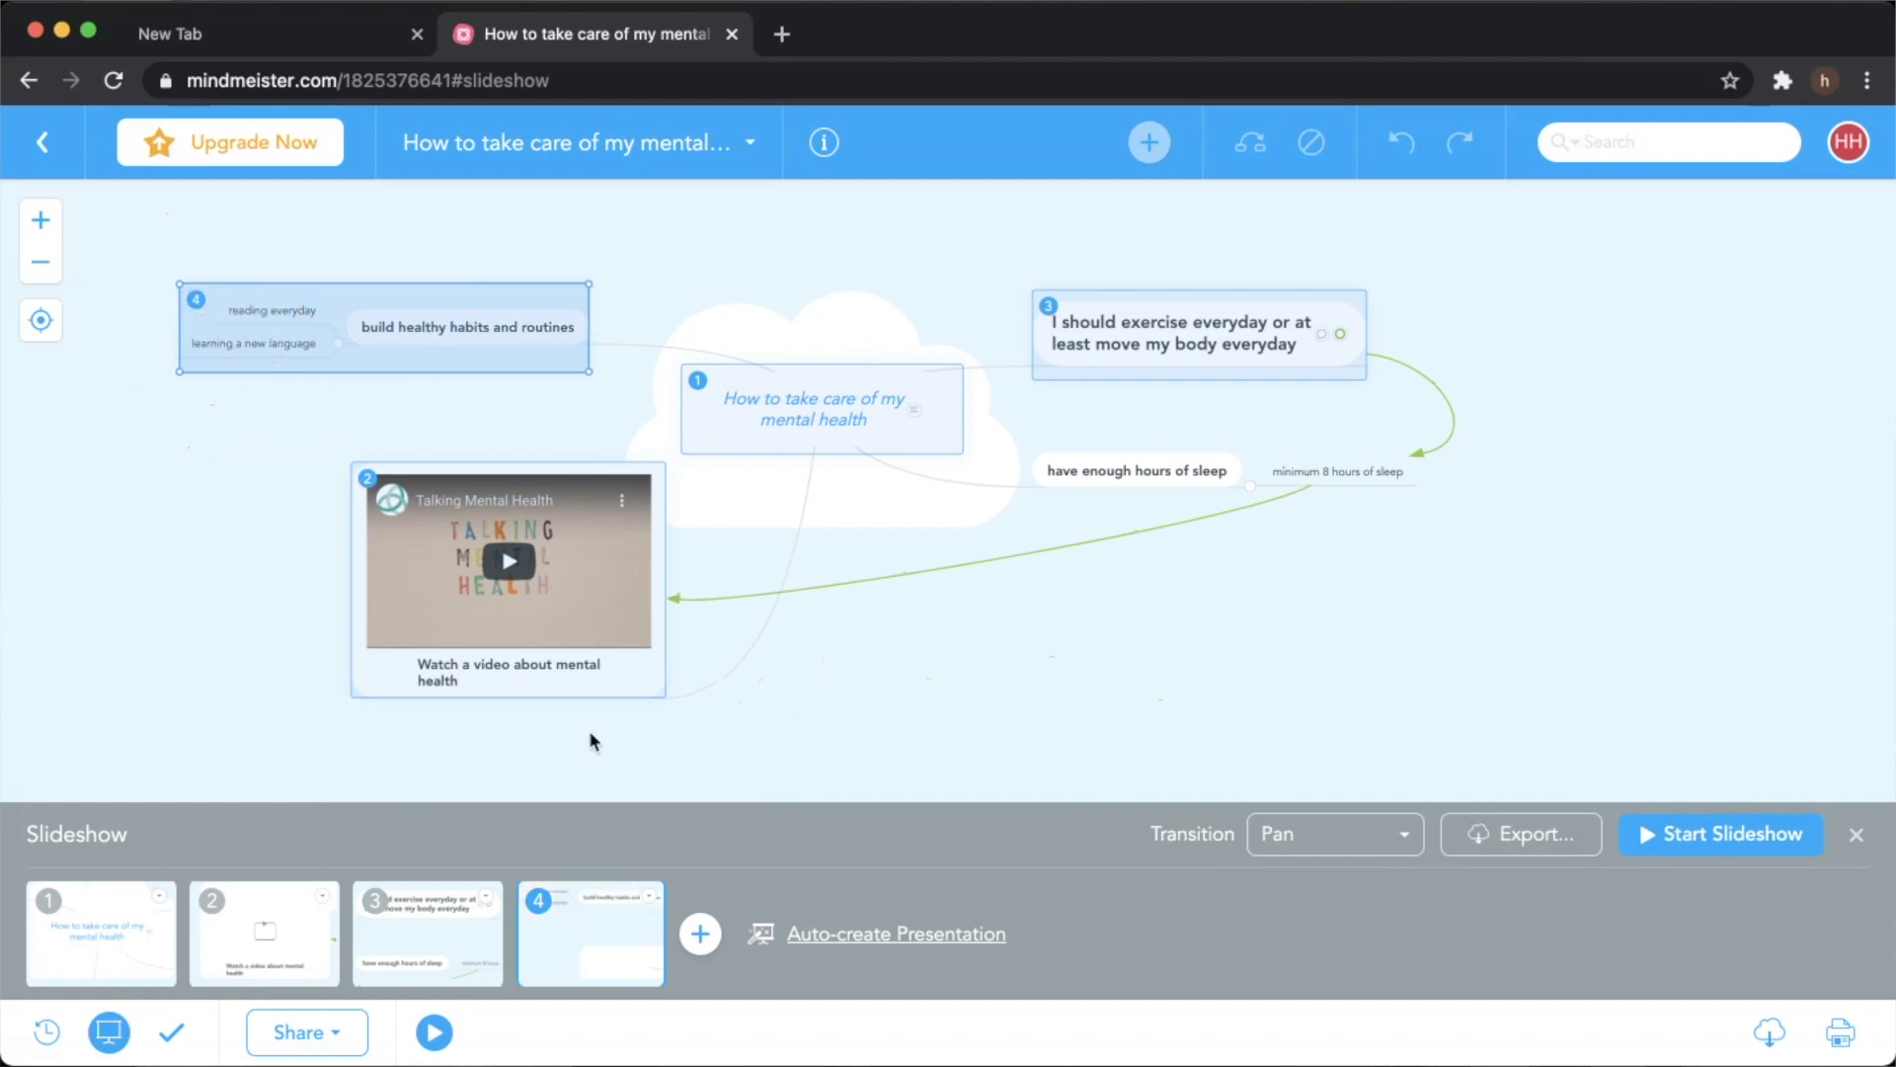
pyautogui.click(793, 849)
pyautogui.click(1355, 836)
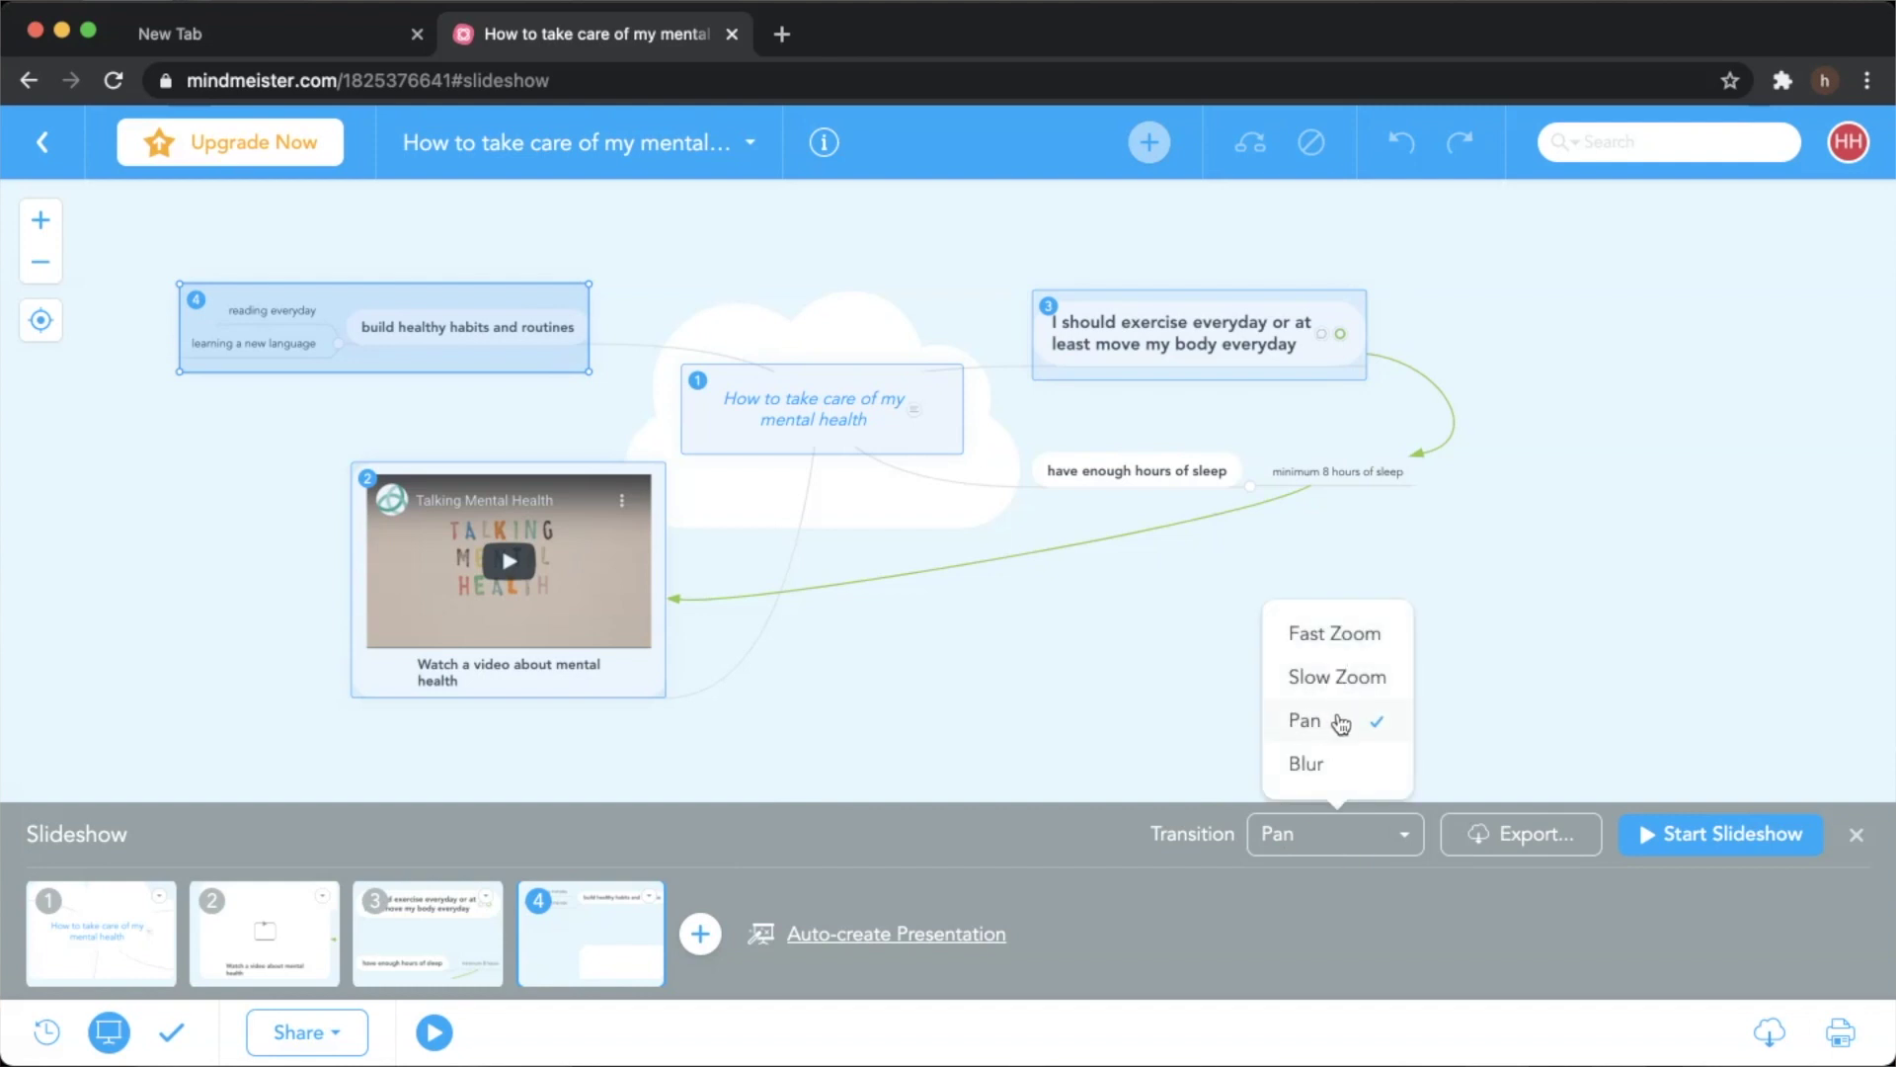
pyautogui.click(1482, 707)
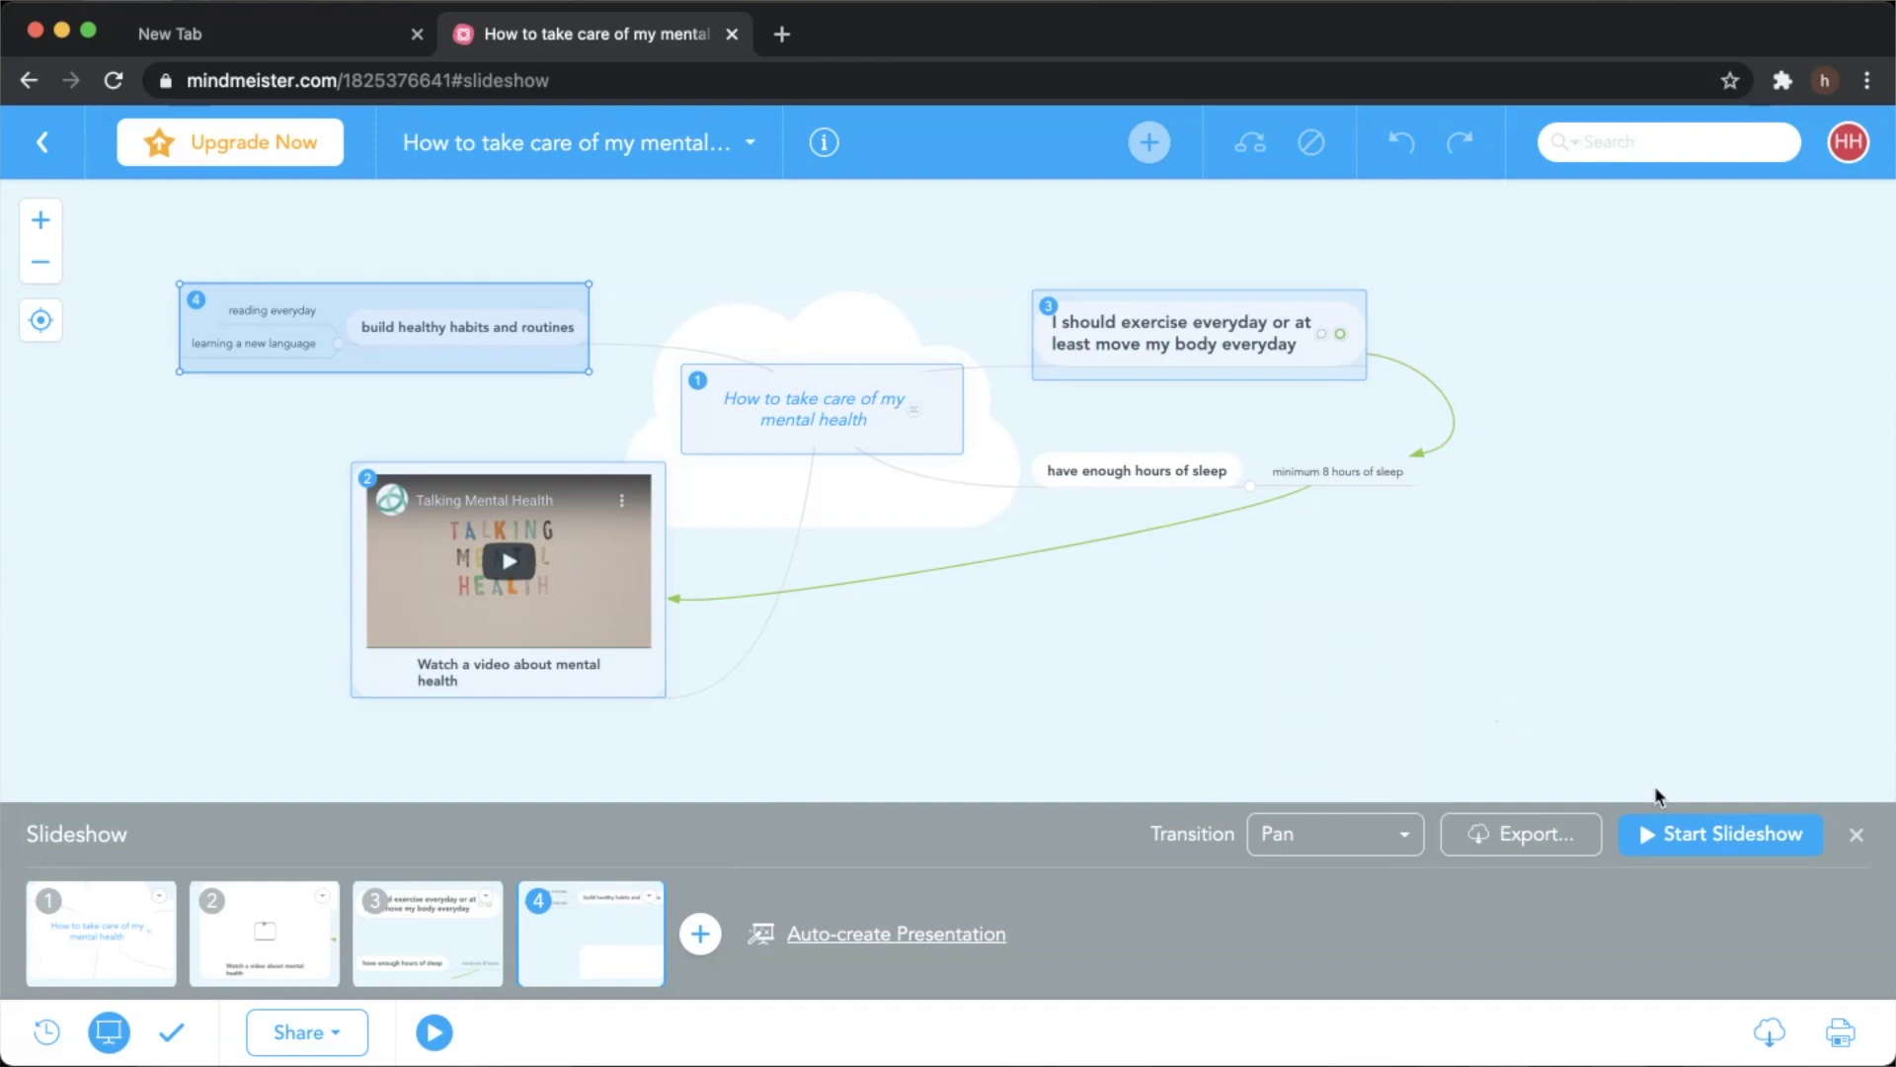
pyautogui.click(119, 945)
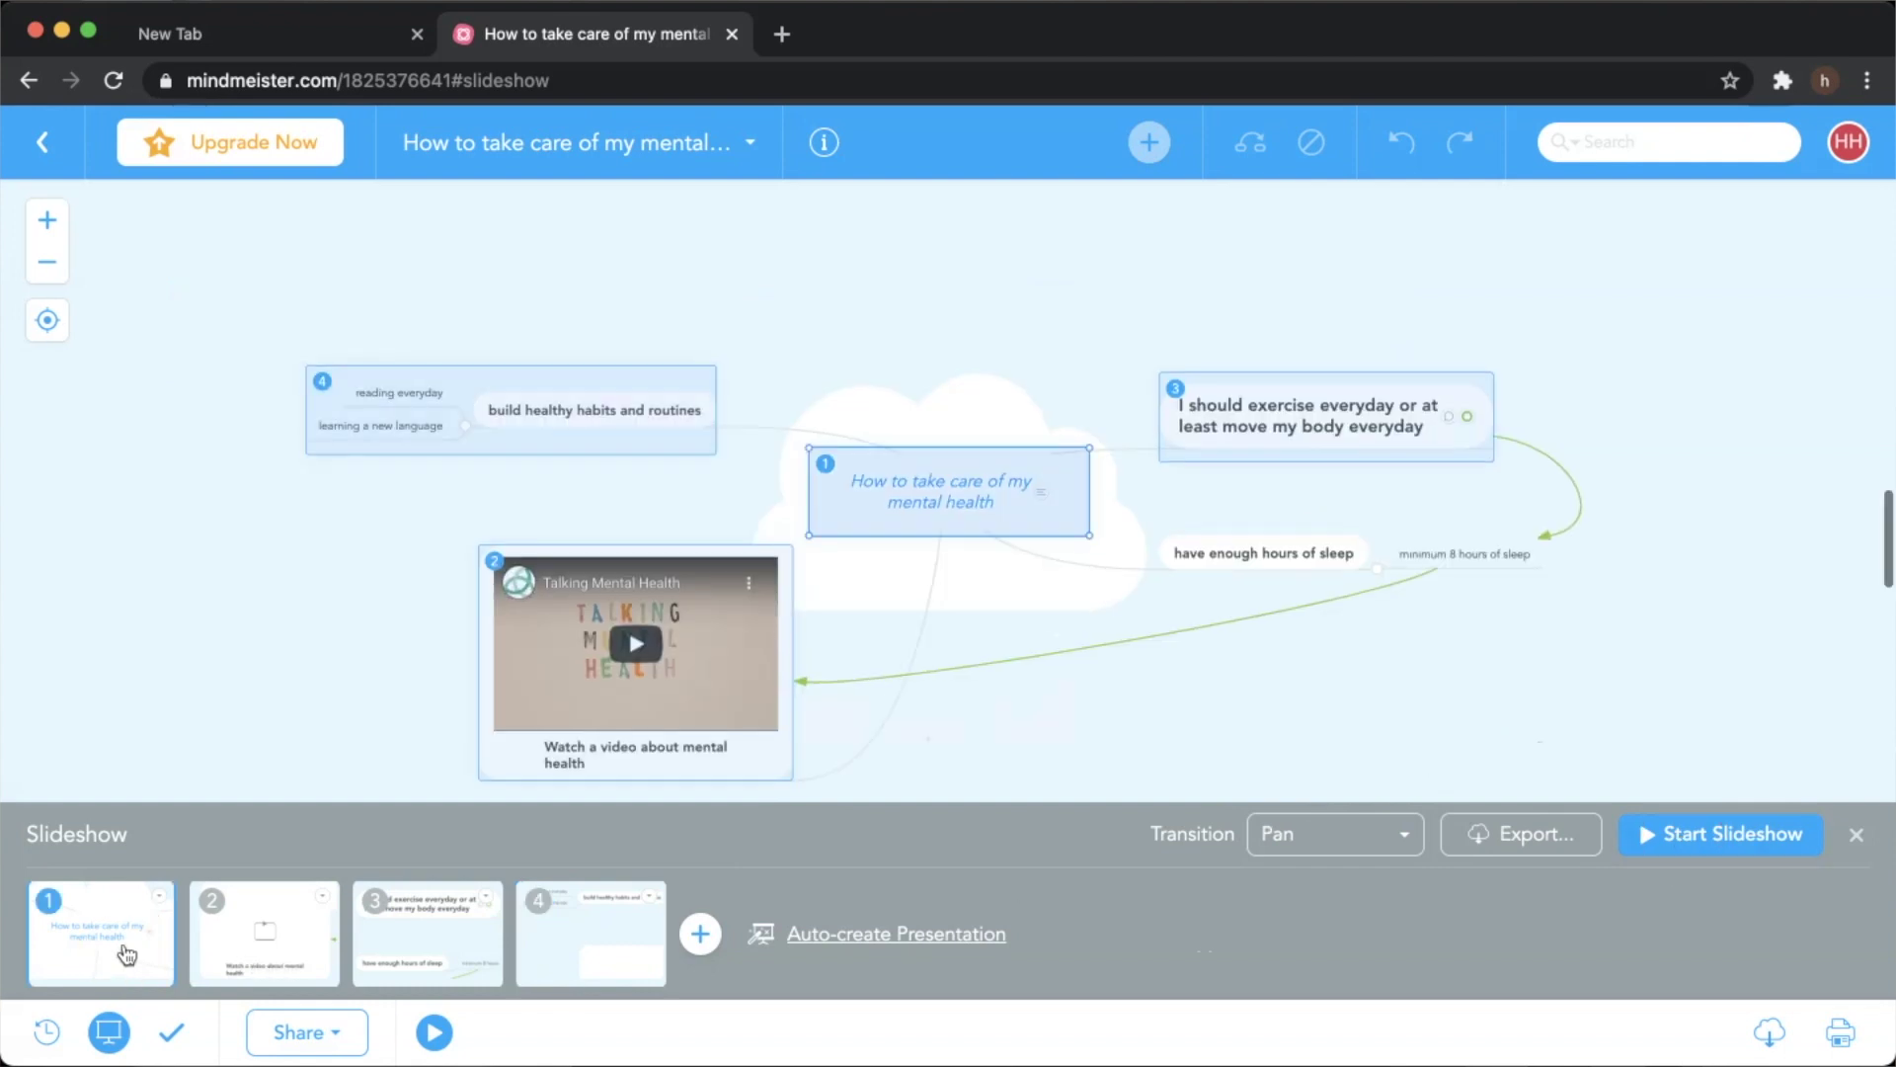
# - Play the slideshow from the central topic to the healthy-habits slide, then stop it
pyautogui.click(1718, 839)
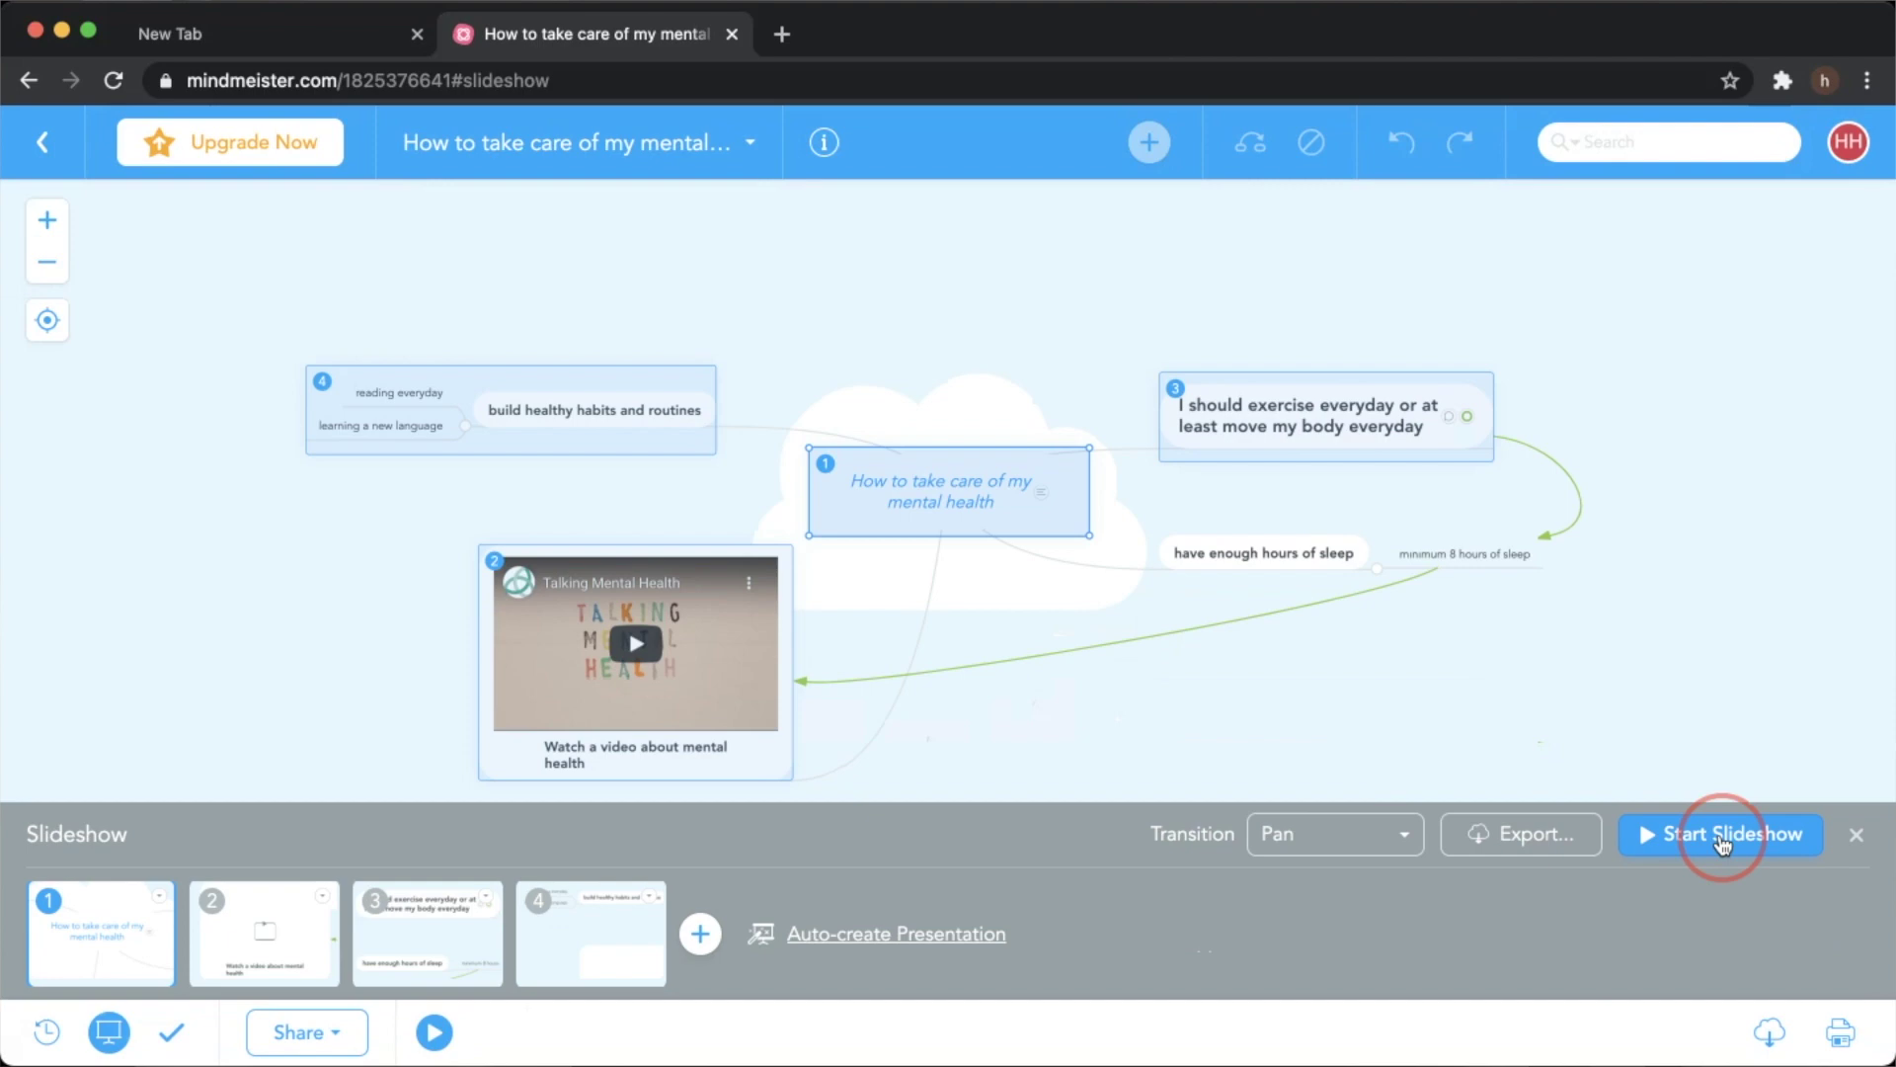
pyautogui.press('Right')
pyautogui.press('Right')
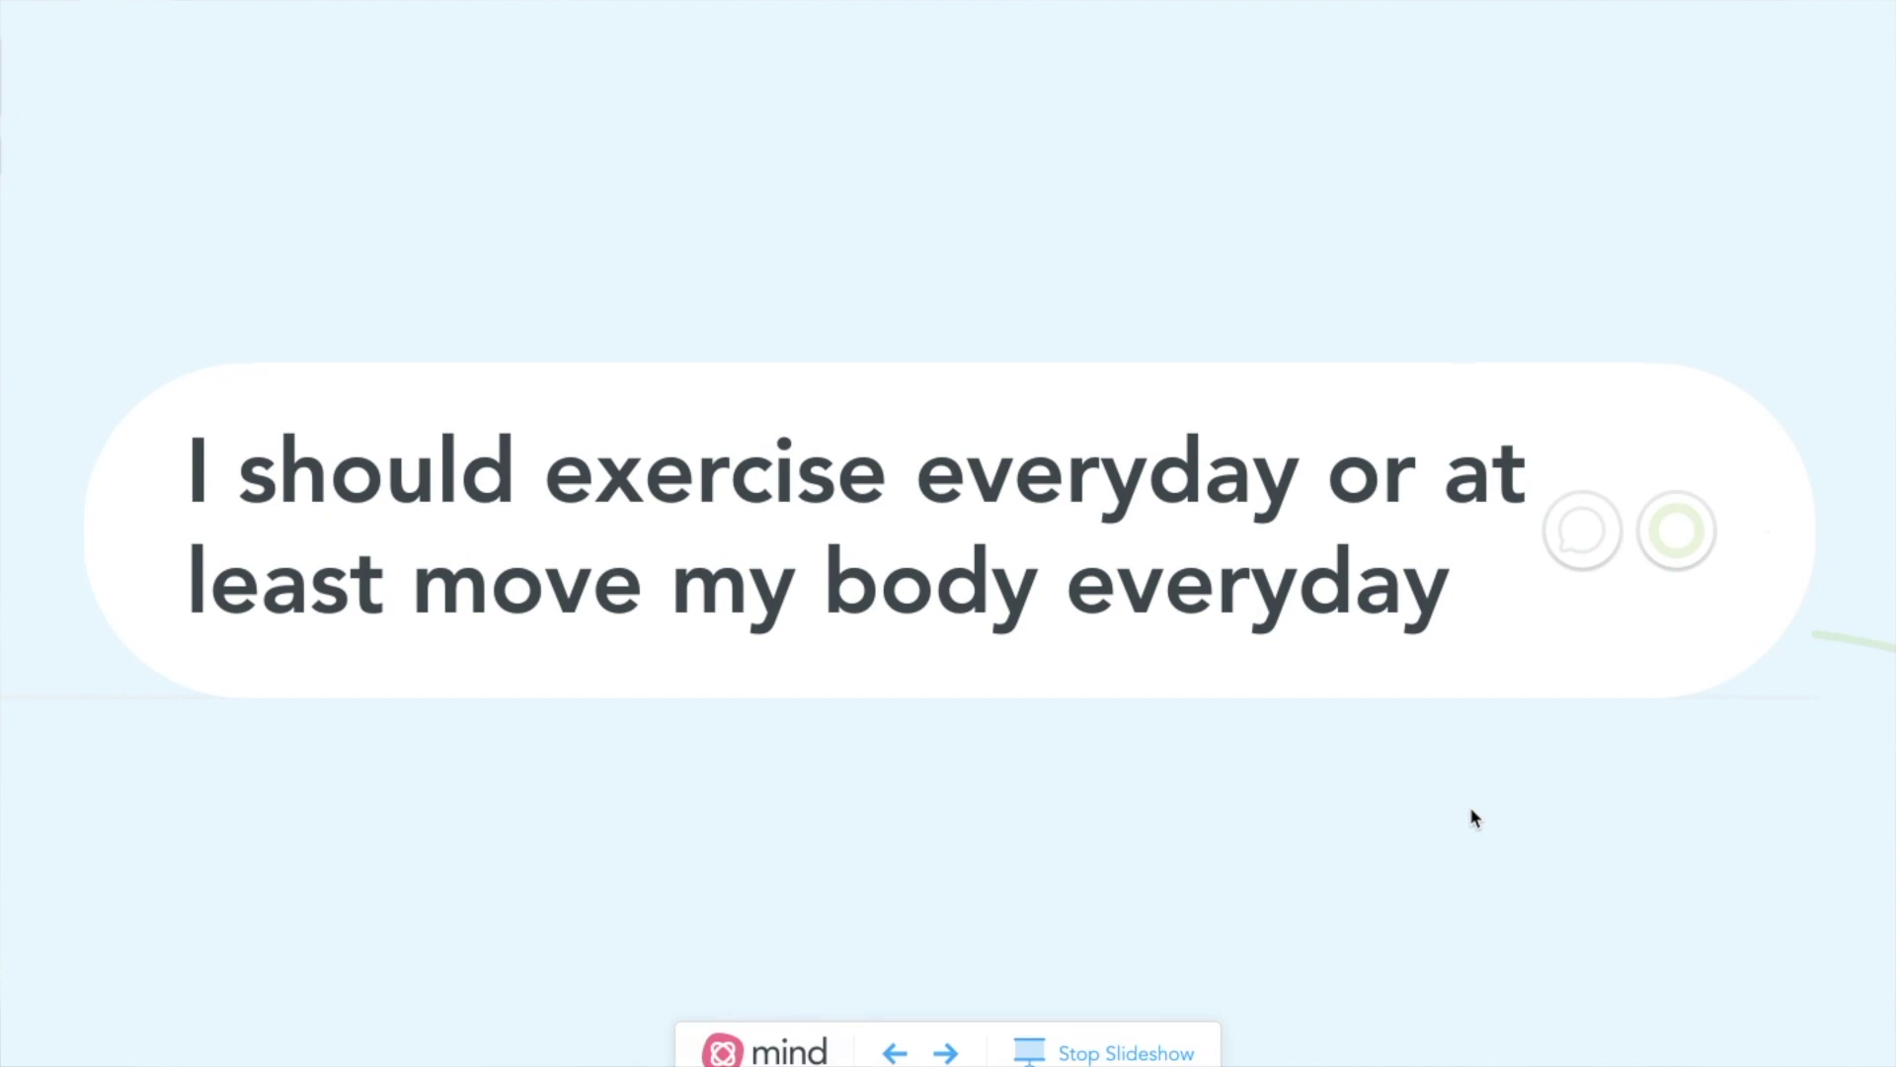
pyautogui.press('Right')
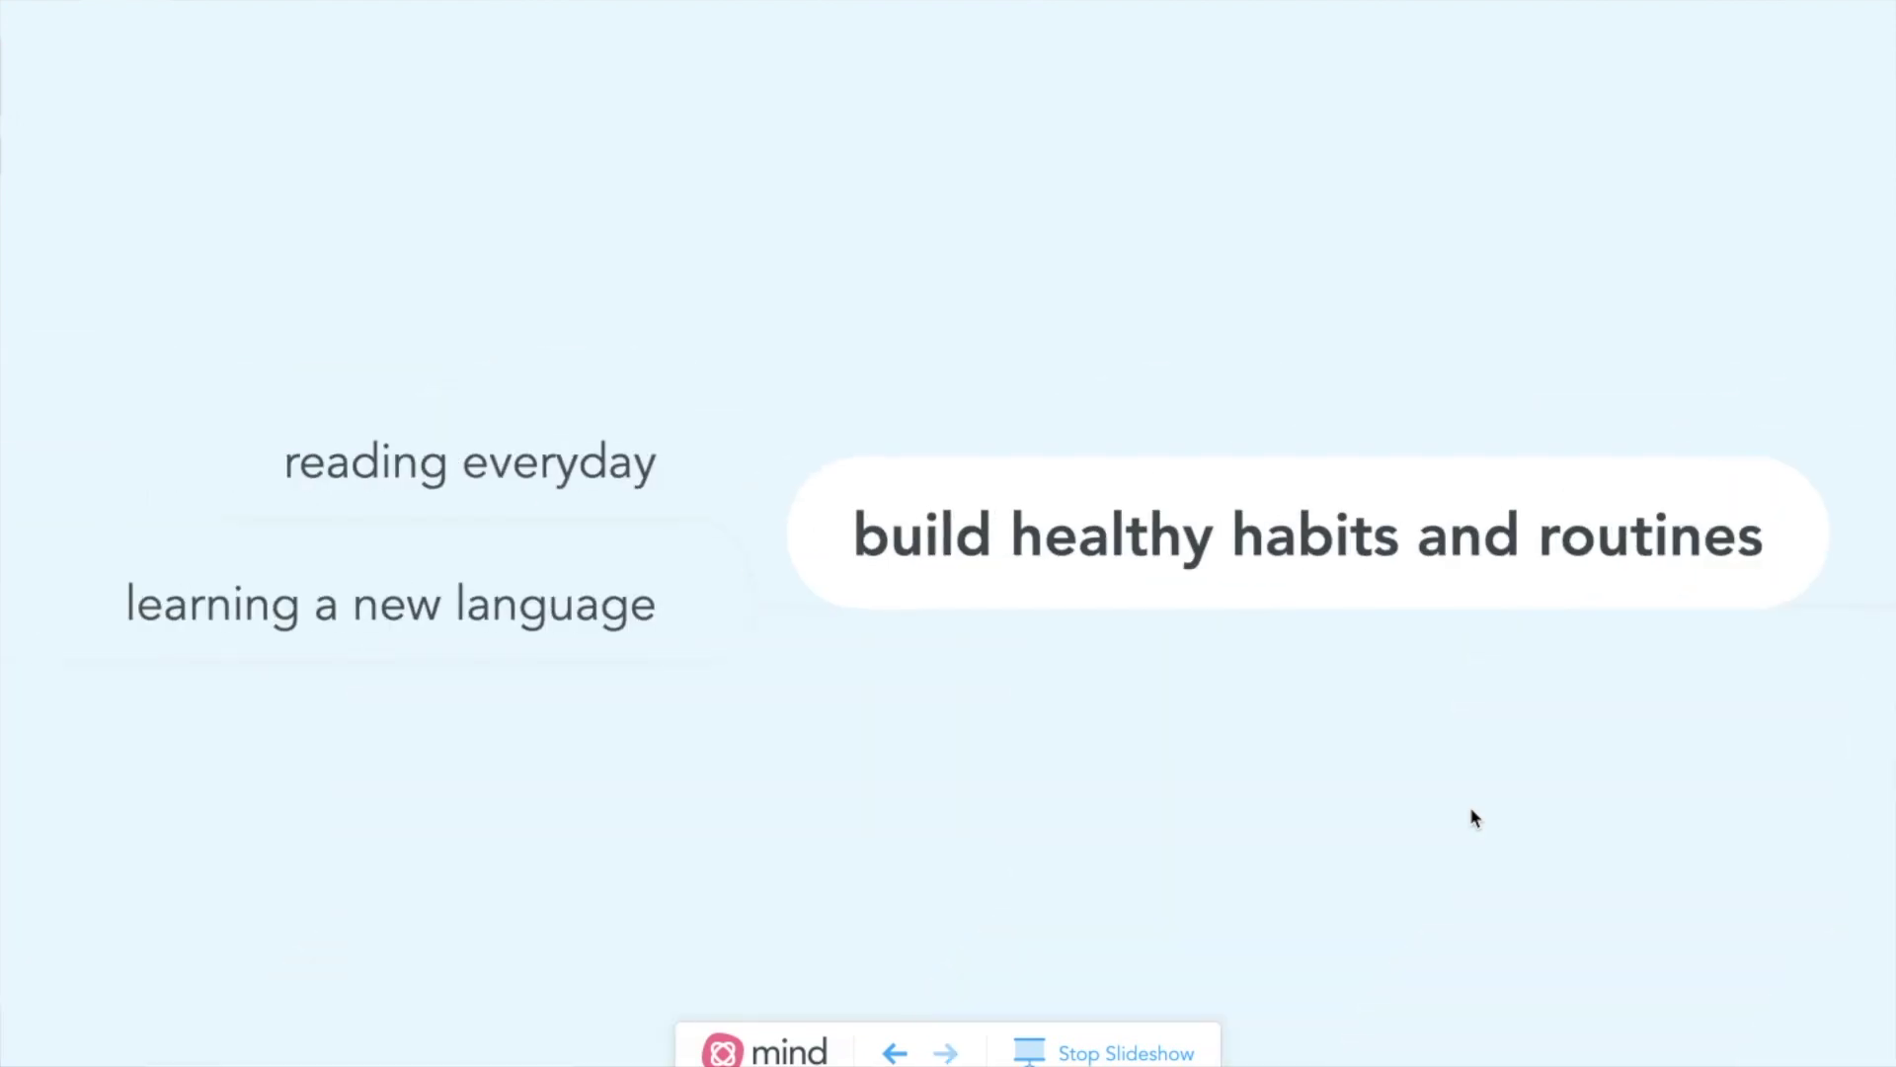
pyautogui.press('Escape')
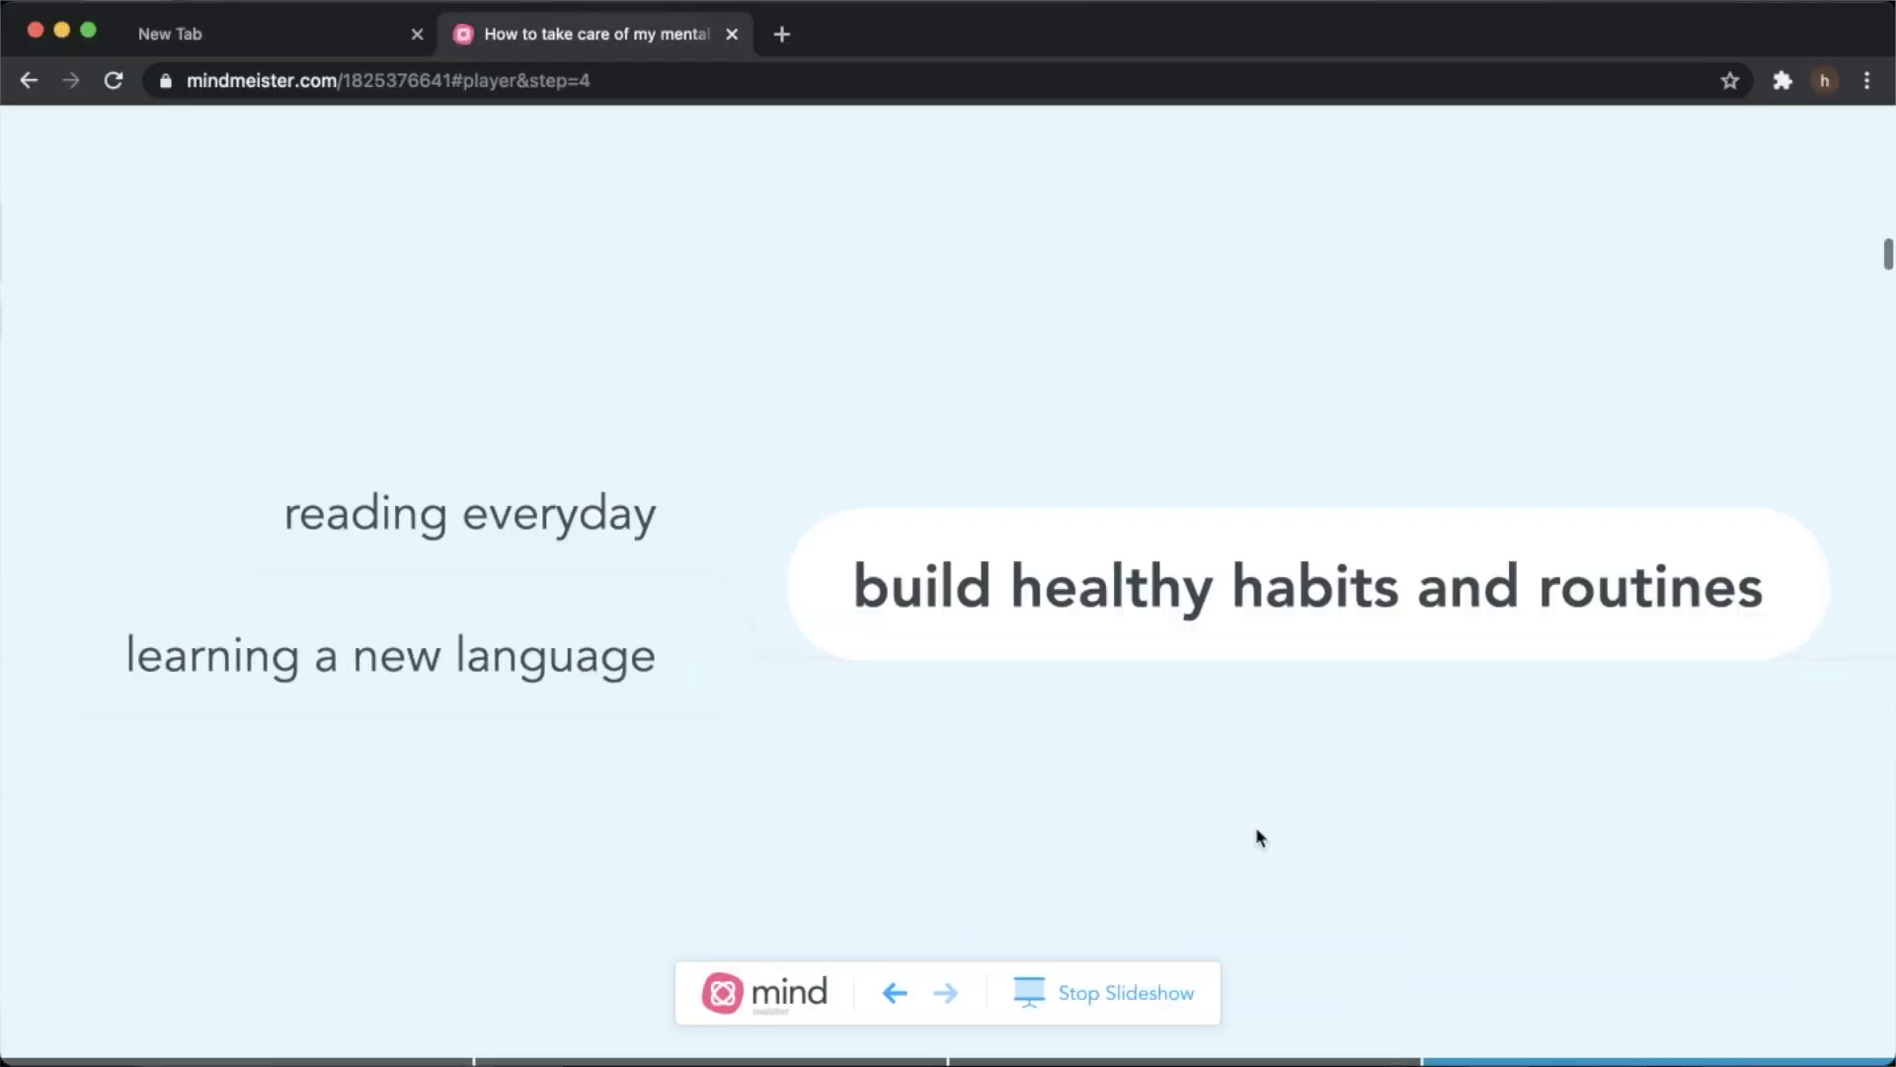
pyautogui.click(1076, 987)
pyautogui.click(324, 1030)
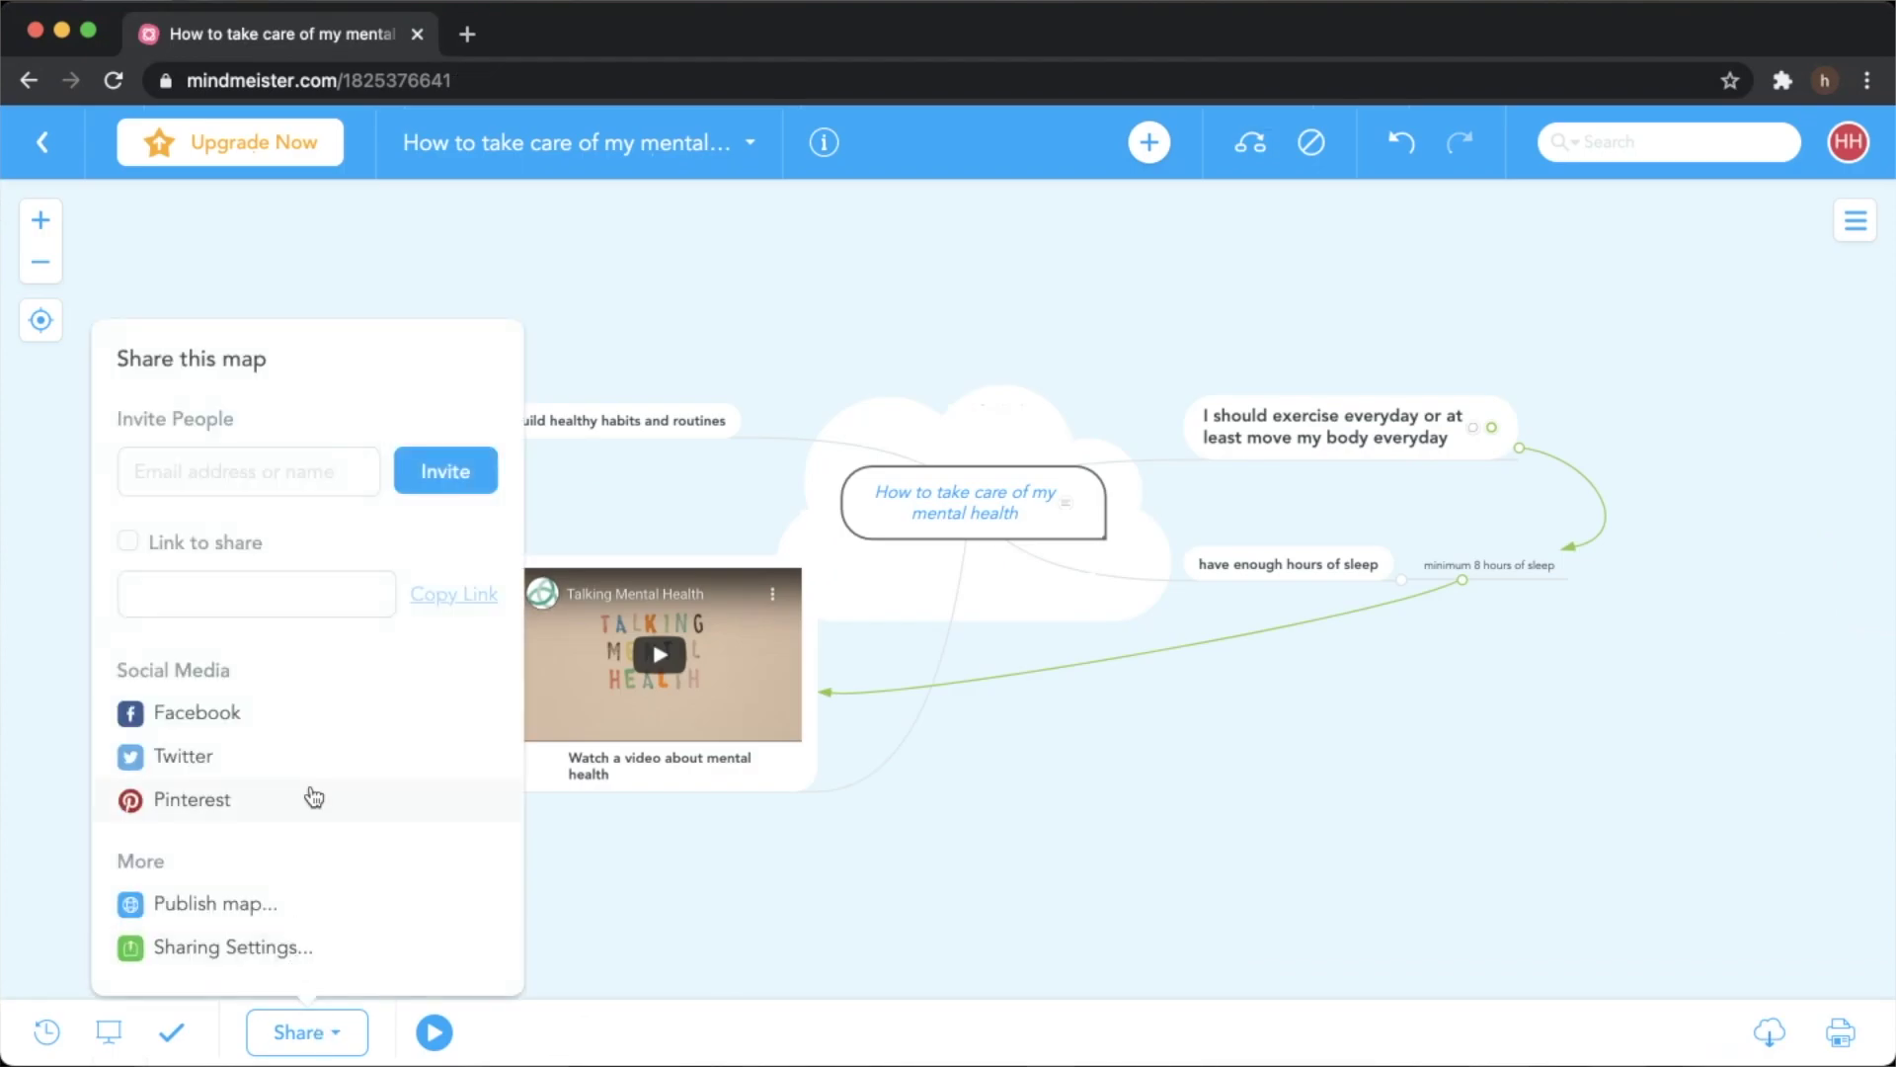
# - Enable Link to share, copy the map link, and show the Add member permission choices
pyautogui.click(127, 540)
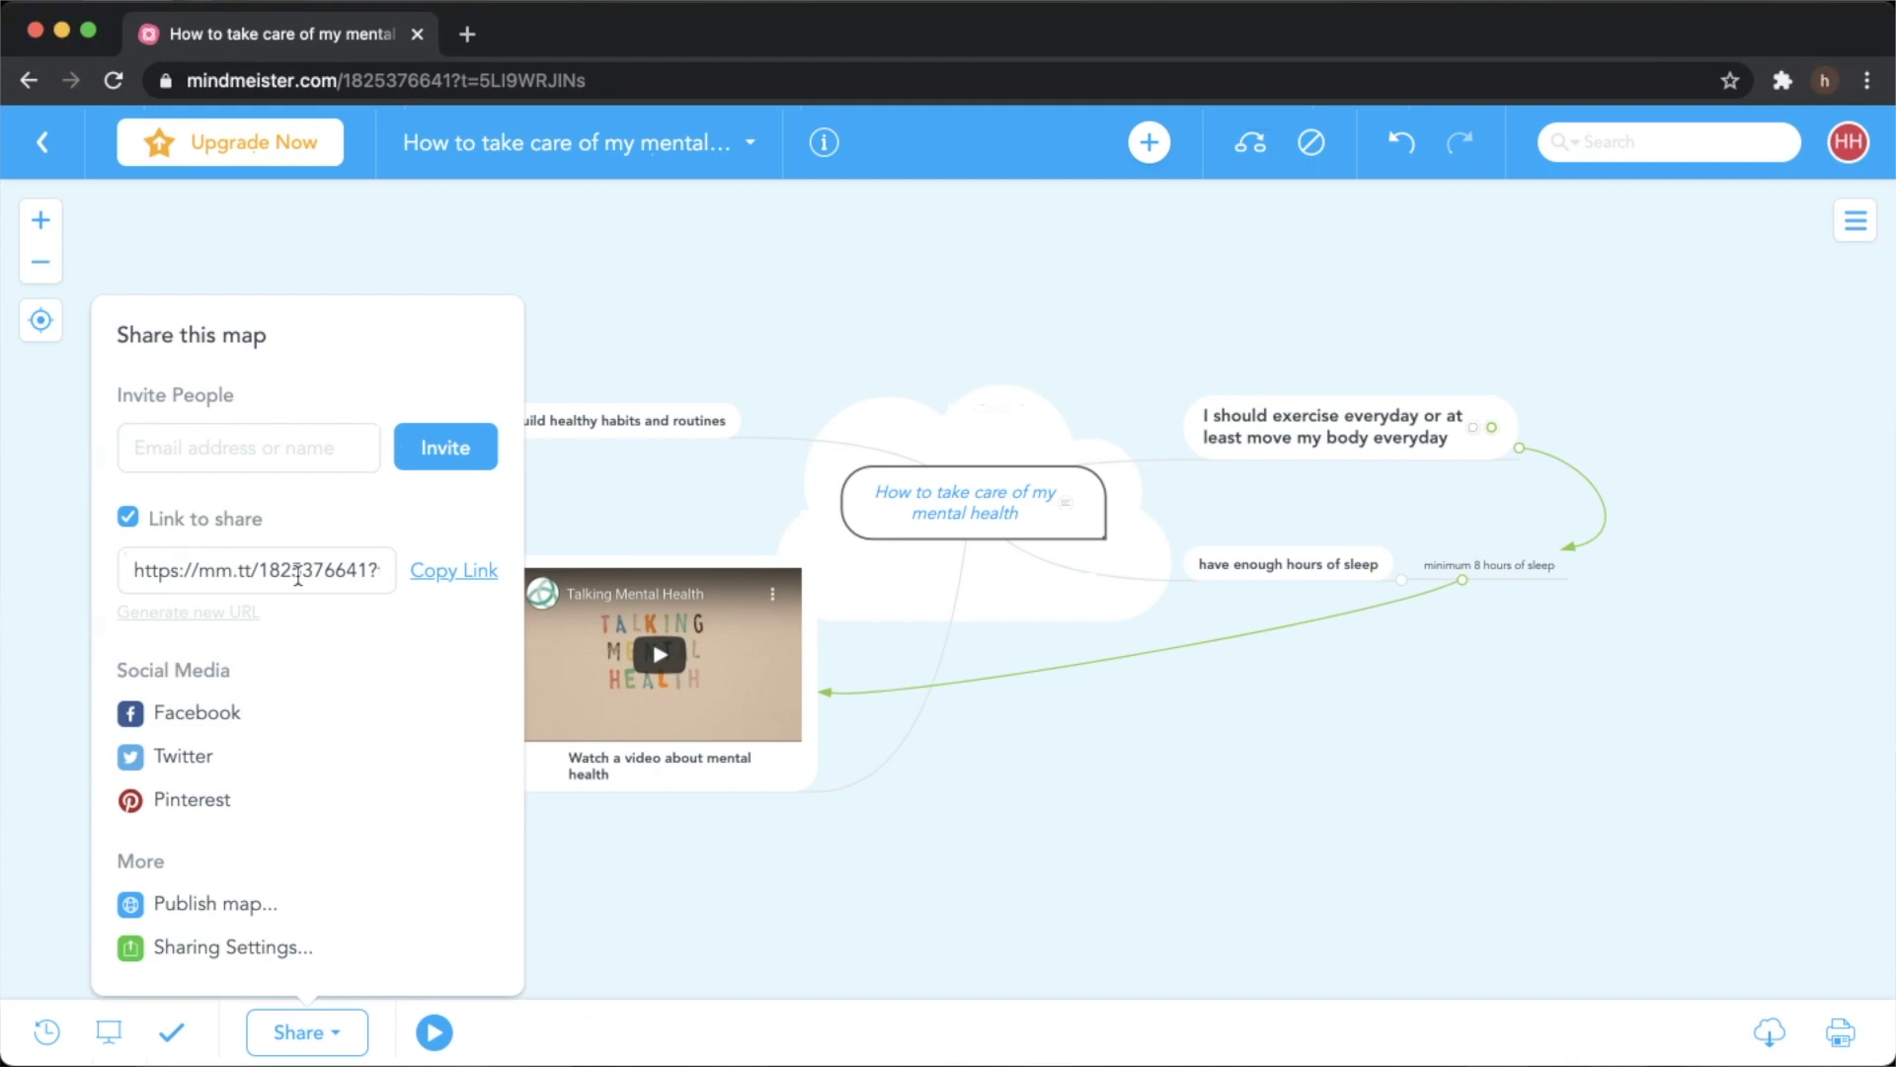
pyautogui.click(453, 576)
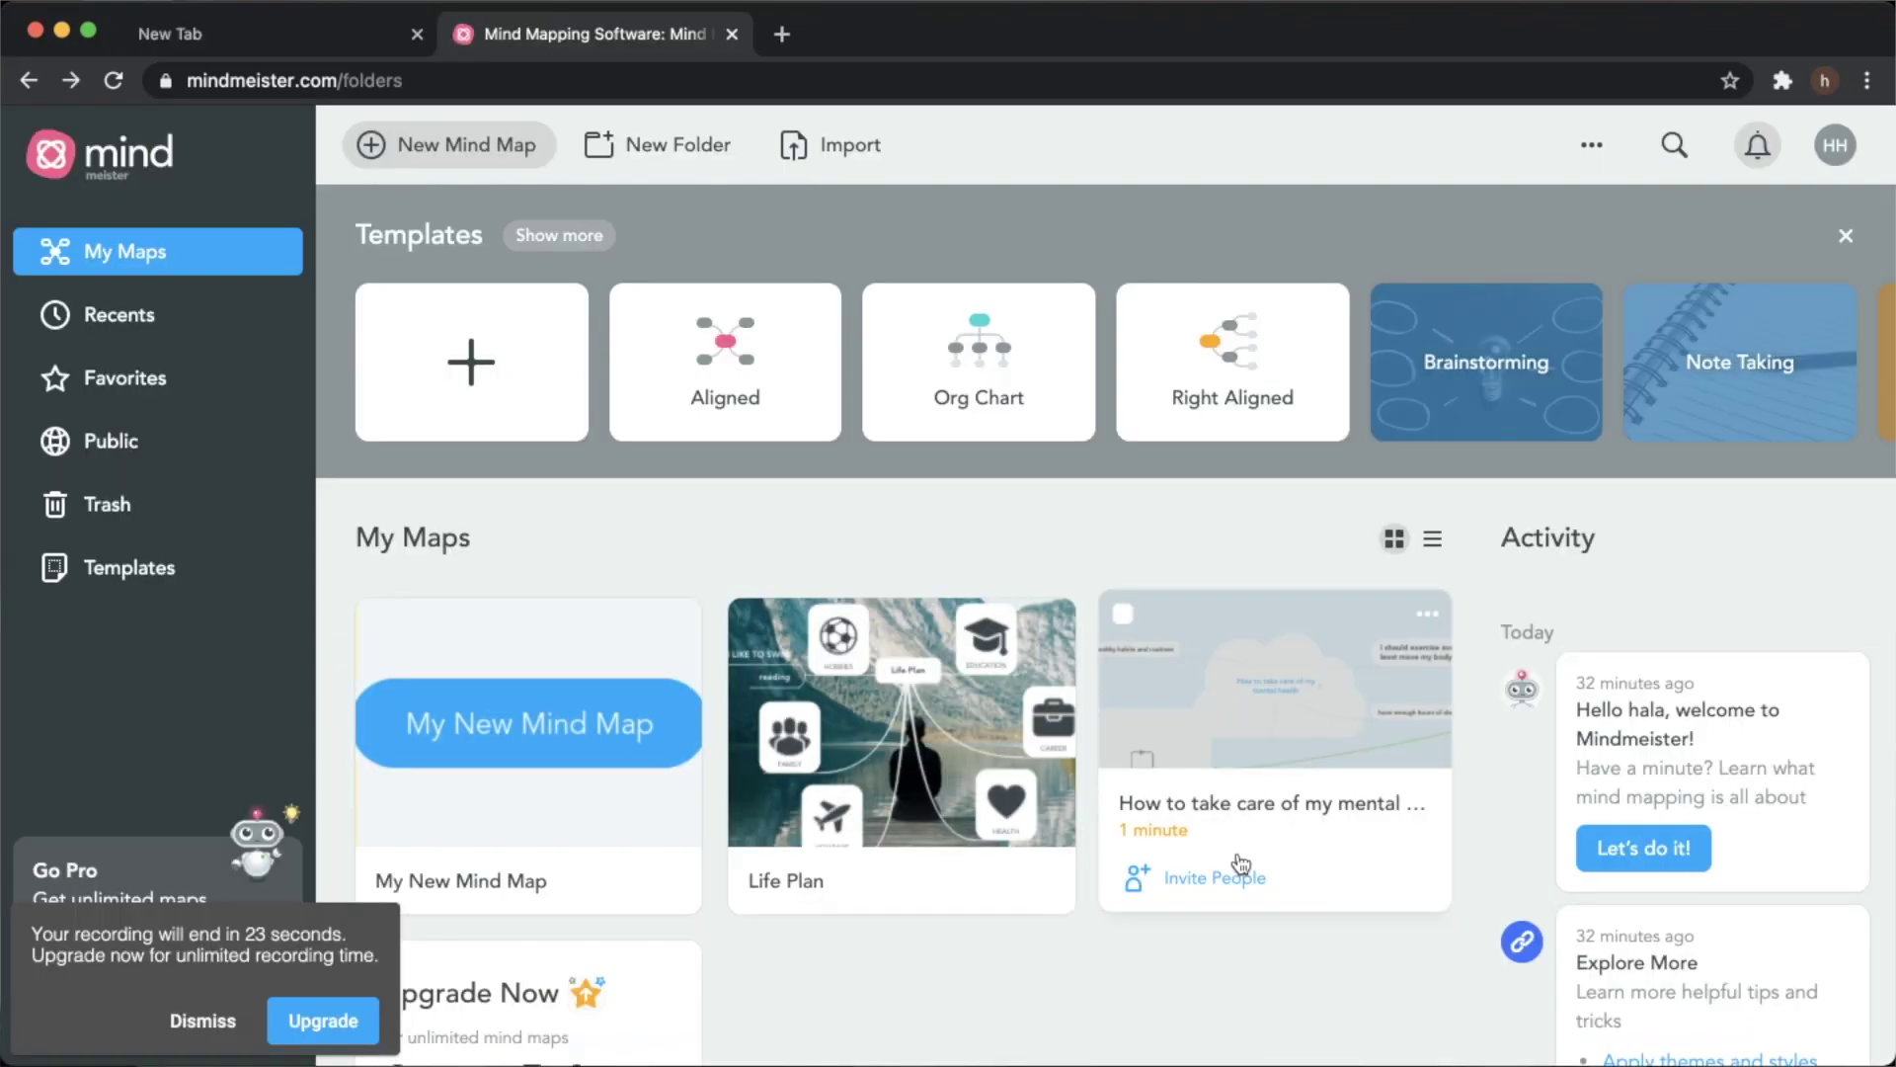
pyautogui.click(1224, 863)
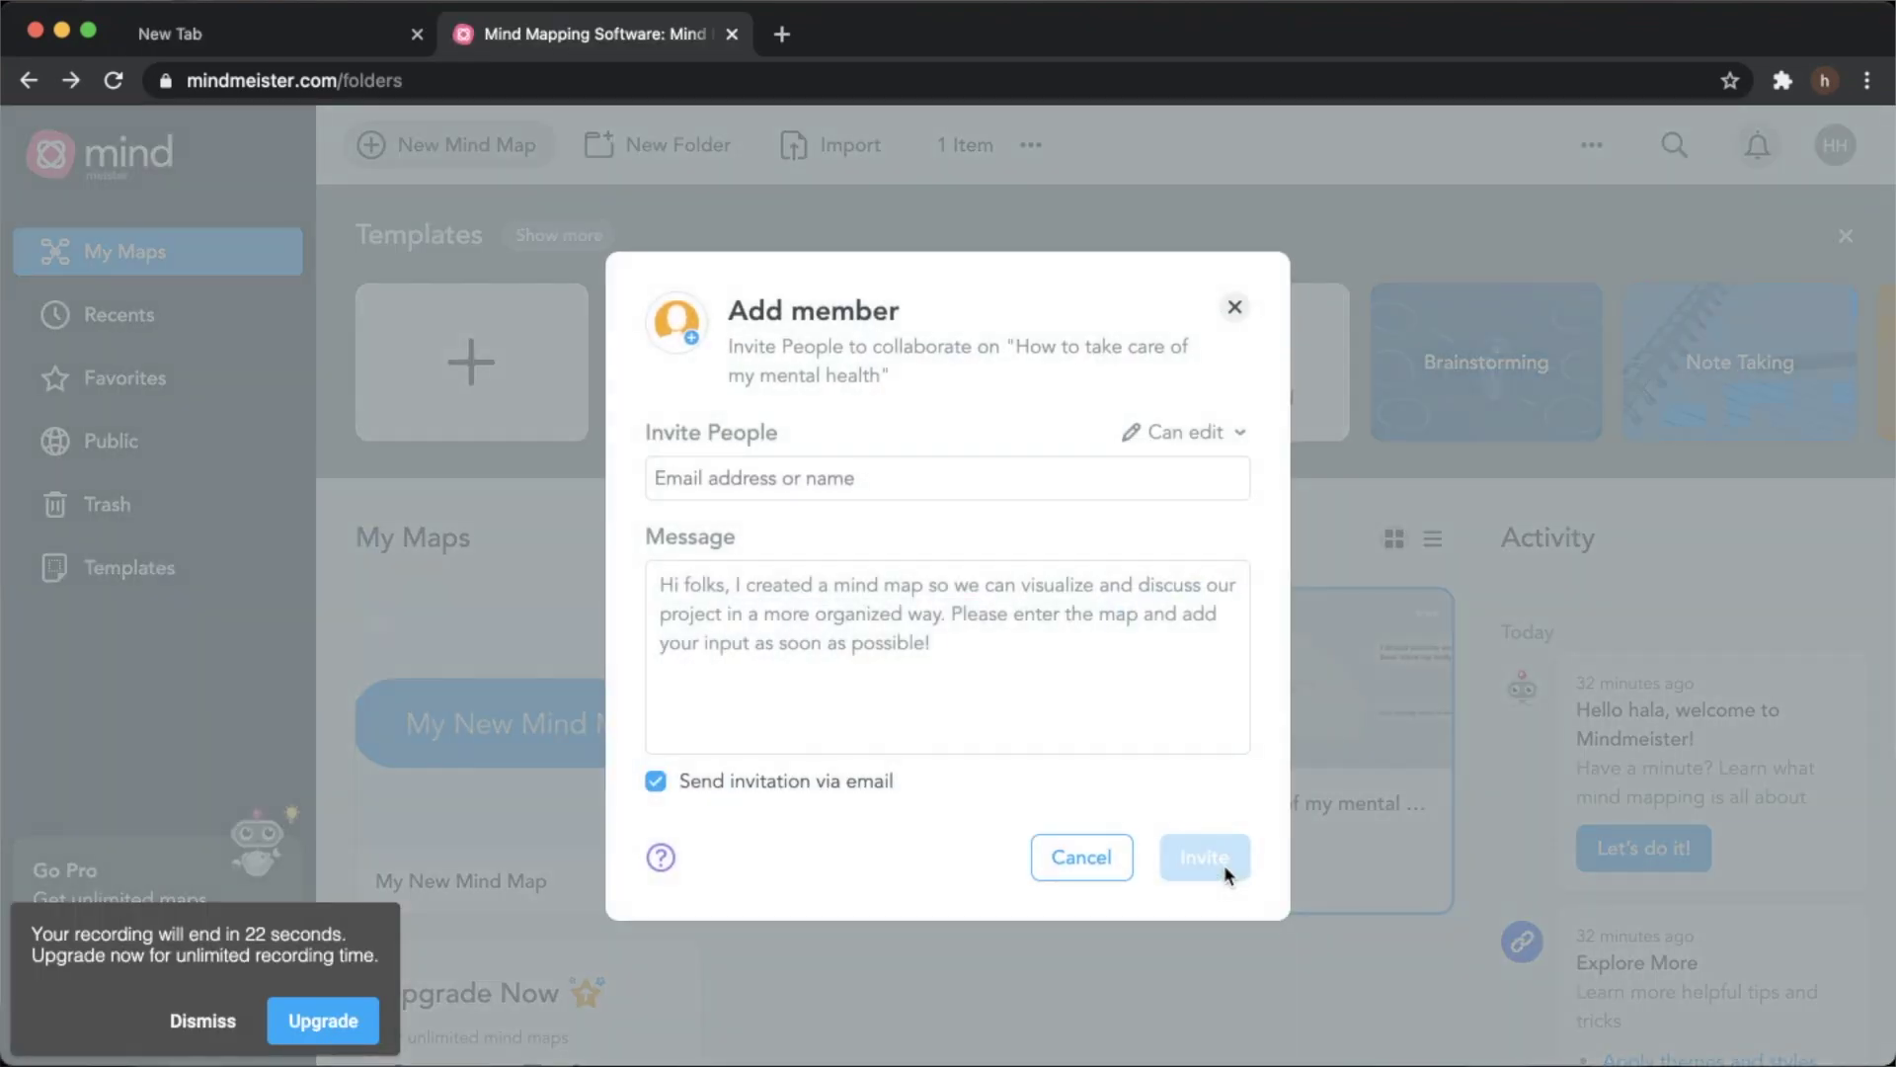
pyautogui.click(1185, 432)
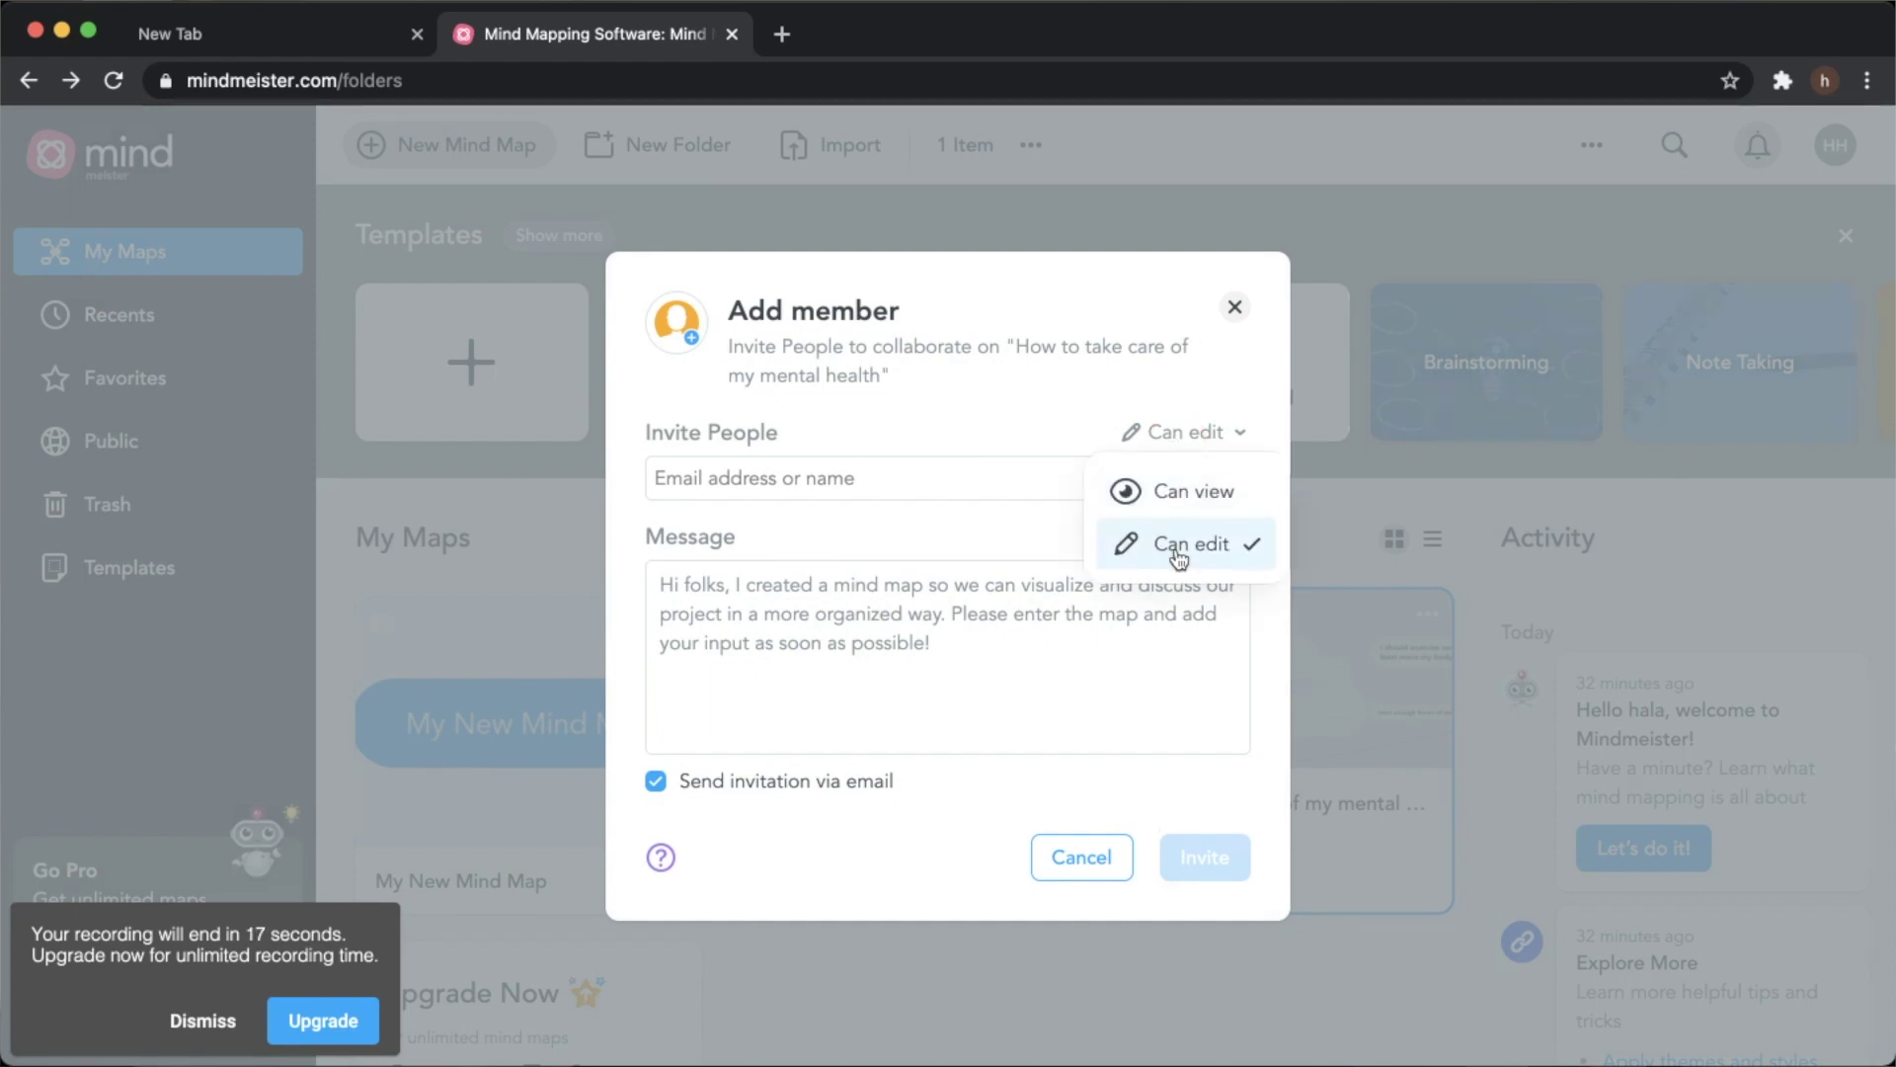